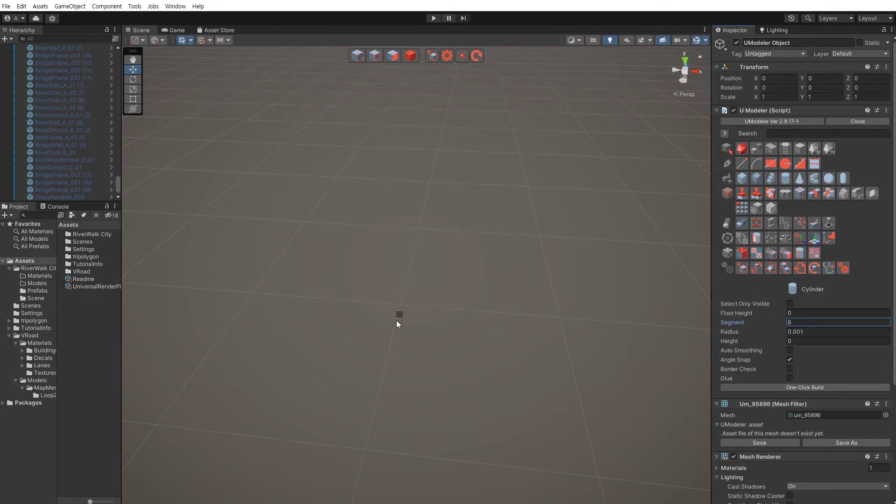
Draw an upright six-sided cylinder about 11.25 high on the grid floor and set its radius to 0.3.
{"action": "left_click_drag", "start_coordinate": [399, 305], "coordinate": [399, 233]}
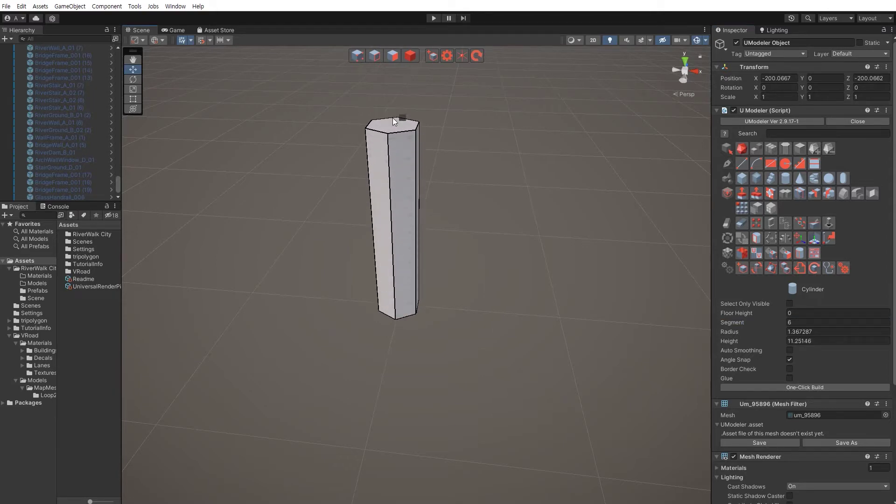
{"action": "left_click", "coordinate": [393, 120]}
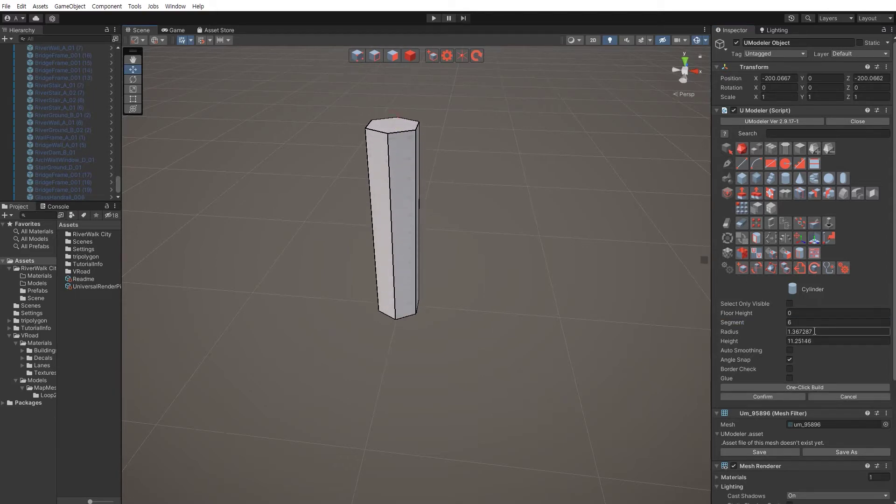
{"action": "type", "text": "0.3"}
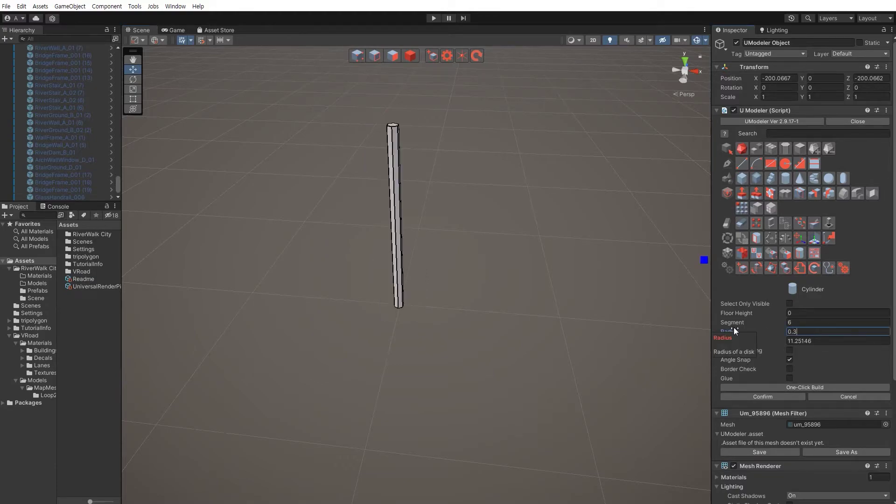
Select the cylinder's top vertices and raise them by about 4.5 to lengthen the pole.
{"action": "right_click_drag", "start_coordinate": [480, 310], "coordinate": [508, 312]}
{"action": "key", "text": "w"}
{"action": "key", "text": "space"}
{"action": "key", "text": "w"}
{"action": "key", "text": "s"}
{"action": "key", "text": "e"}
{"action": "key", "text": "shift+1"}
{"action": "key", "text": "s"}
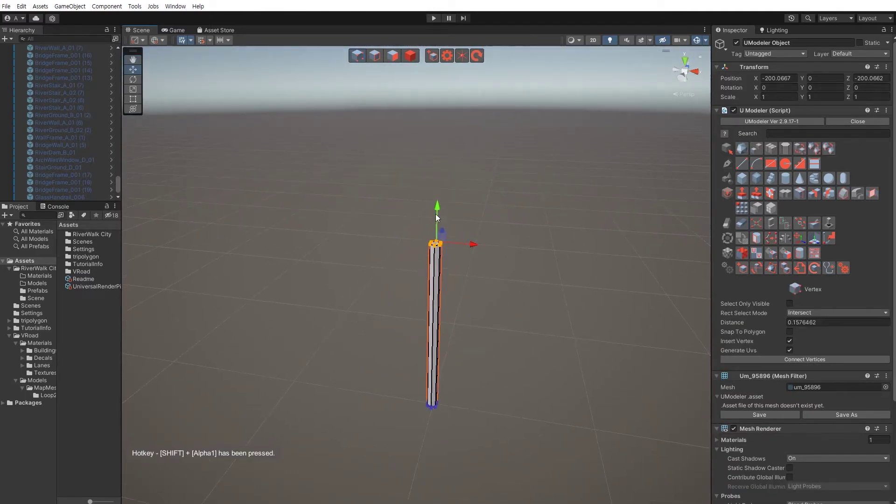
{"action": "left_click_drag", "start_coordinate": [451, 135], "coordinate": [447, 131]}
Select the pole's bottom vertices and raise them by about 1.14 above the floor.
{"action": "mouse_move", "coordinate": [465, 293]}
{"action": "right_mouse_down"}
{"action": "mouse_move", "coordinate": [462, 314]}
{"action": "mouse_move", "coordinate": [474, 298]}
{"action": "right_mouse_up"}
{"action": "key", "text": "w"}
{"action": "left_click_drag", "start_coordinate": [373, 248], "coordinate": [444, 332]}
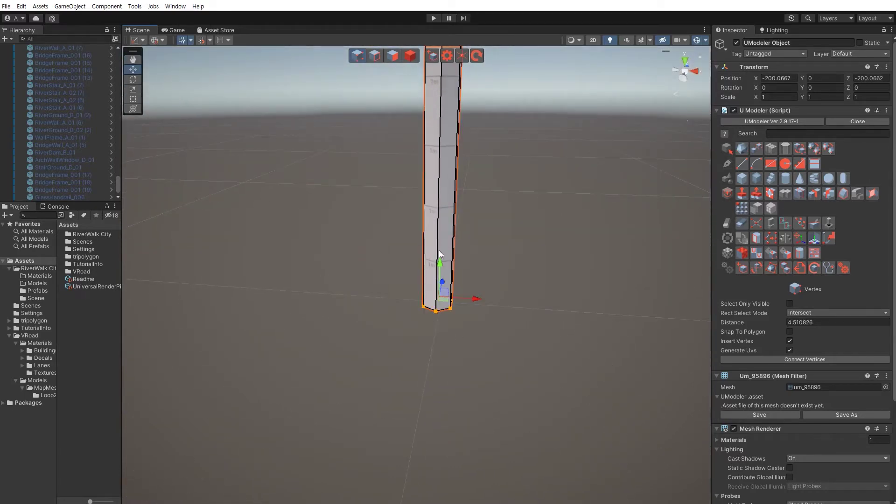
{"action": "left_click_drag", "start_coordinate": [442, 270], "coordinate": [447, 216]}
{"action": "left_click", "coordinate": [557, 310]}
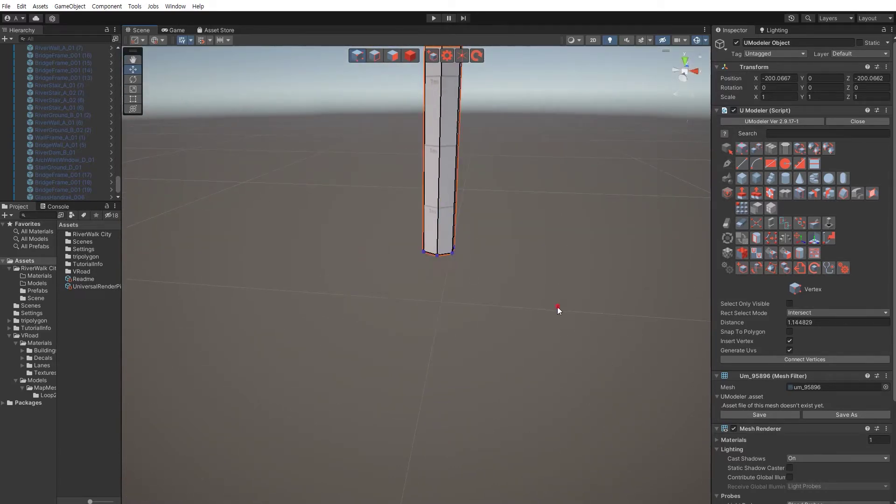
Extrude the pole's bottom polygon downward by about 0.22.
{"action": "right_click_drag", "start_coordinate": [557, 310], "coordinate": [485, 216]}
{"action": "key", "text": "q"}
{"action": "key", "text": "shift+3"}
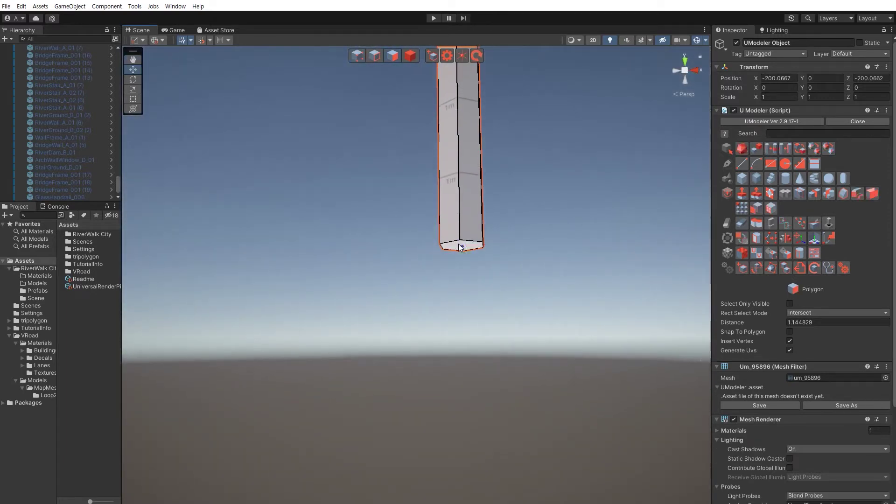
{"action": "left_click", "coordinate": [460, 244]}
{"action": "left_click_drag", "start_coordinate": [463, 217], "coordinate": [461, 234], "text": "shift"}
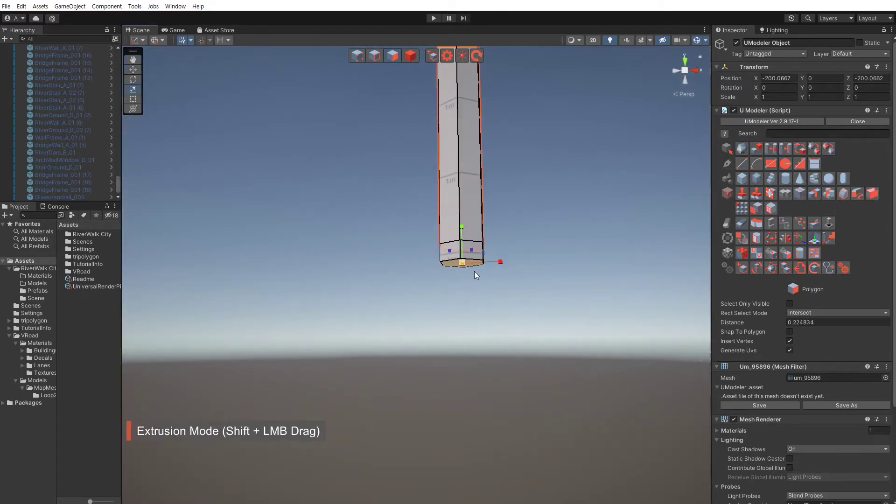
Scale the extruded bottom polygon outward into a flare and extrude it down by about 0.21.
{"action": "key", "text": "r"}
{"action": "left_click_drag", "start_coordinate": [464, 268], "coordinate": [462, 247]}
{"action": "key", "text": "w"}
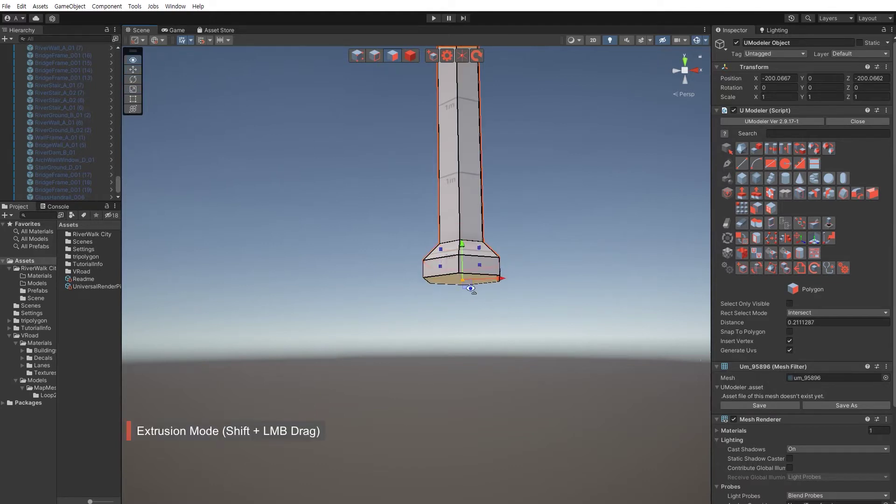
{"action": "left_click_drag", "start_coordinate": [470, 289], "coordinate": [475, 334], "text": "alt"}
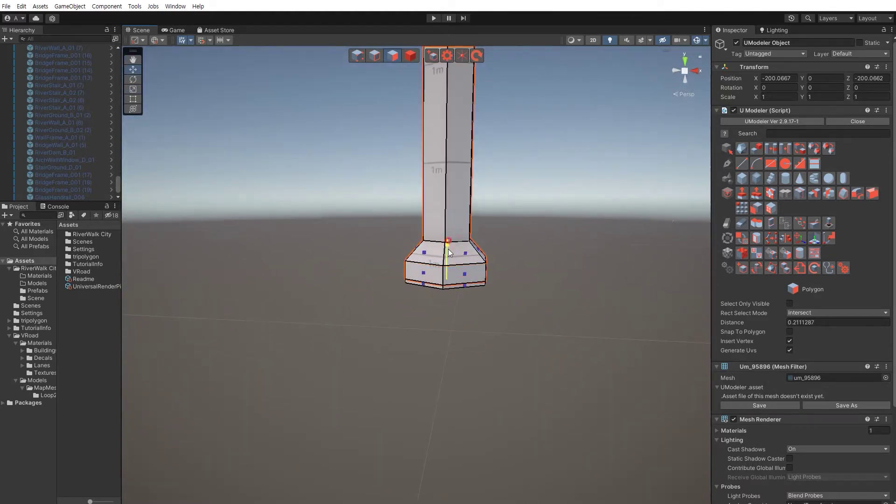
Extrude the bottom polygon into a second, wider flare and extrude that down by about 0.52 to form the foot.
{"action": "mouse_move", "coordinate": [448, 252]}
{"action": "left_mouse_down", "text": "shift"}
{"action": "mouse_move", "coordinate": [457, 296]}
{"action": "mouse_move", "coordinate": [440, 248]}
{"action": "left_mouse_up", "text": "shift"}
{"action": "key", "text": "r"}
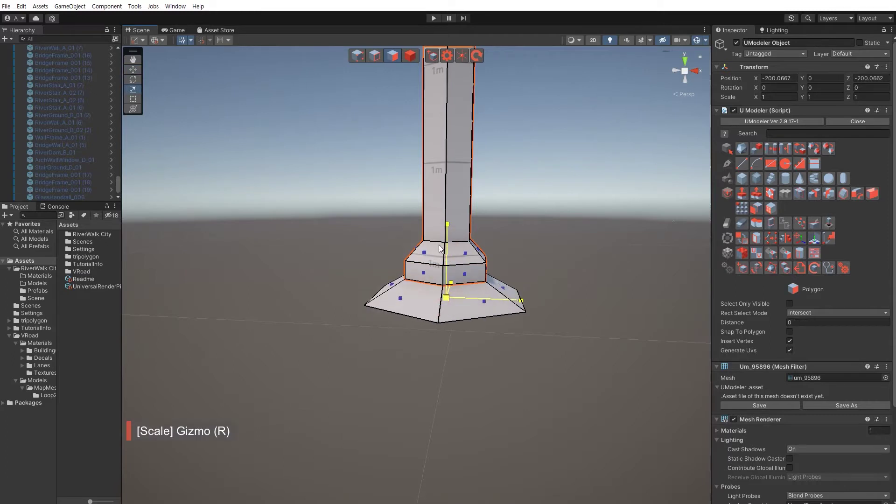
{"action": "key", "text": "w"}
{"action": "left_click_drag", "start_coordinate": [448, 283], "coordinate": [455, 309], "text": "shift"}
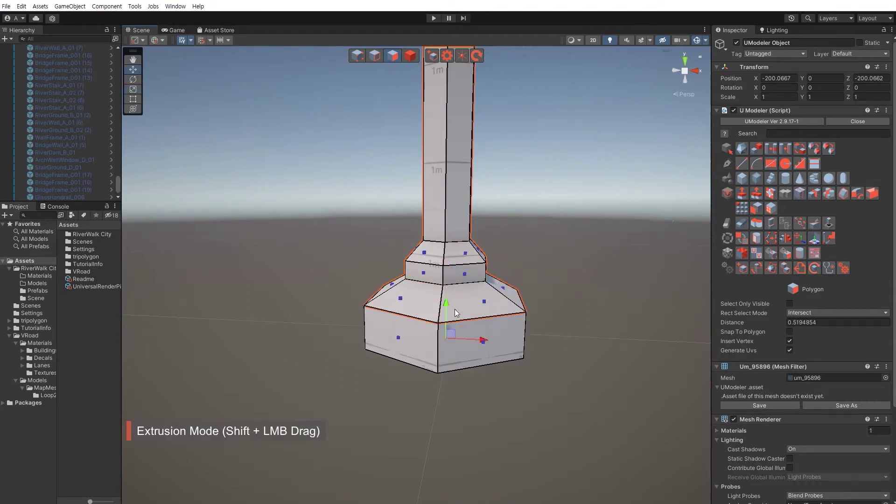
{"action": "scroll", "coordinate": [561, 354], "scroll_direction": "down", "scroll_amount": 5}
{"action": "left_click", "coordinate": [547, 357]}
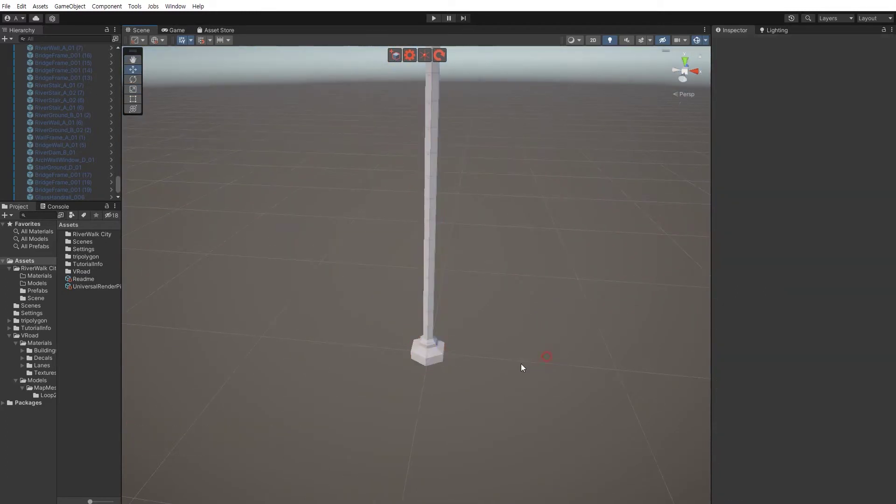
Try to make the foot taller by raising the base vertices above the bottom ring by about 0.56.
{"action": "key", "text": "shift+1"}
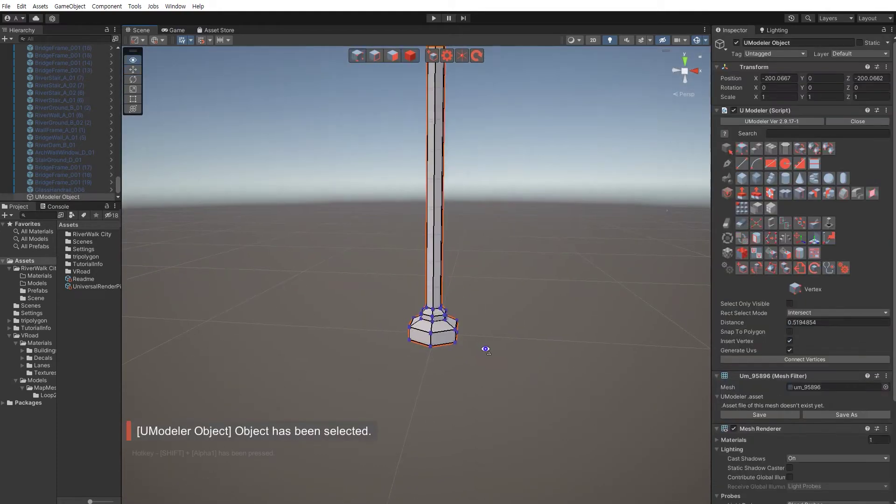
{"action": "key", "text": "q"}
{"action": "right_click_drag", "start_coordinate": [486, 349], "coordinate": [488, 310]}
{"action": "key", "text": "w"}
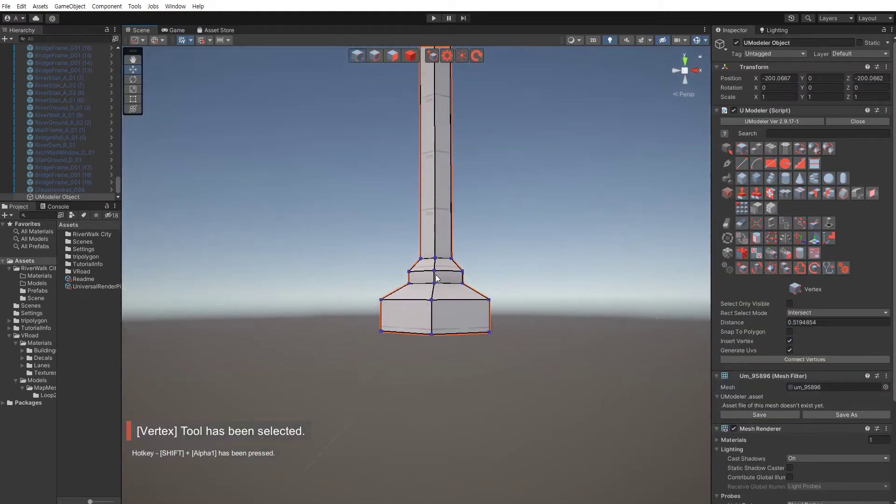
{"action": "left_click_drag", "start_coordinate": [341, 227], "coordinate": [553, 315]}
{"action": "right_click_drag", "start_coordinate": [552, 315], "coordinate": [528, 328]}
{"action": "key", "text": "e"}
{"action": "key", "text": "s"}
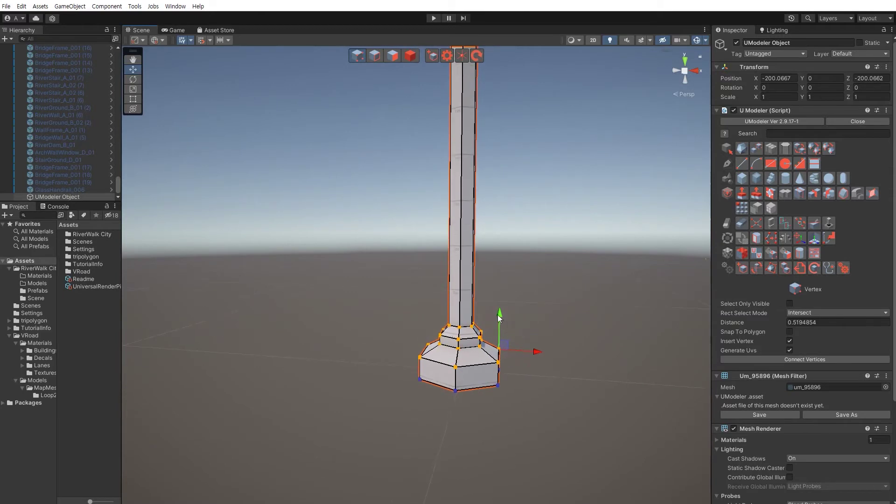
{"action": "left_click_drag", "start_coordinate": [498, 314], "coordinate": [502, 292]}
{"action": "left_click", "coordinate": [527, 309]}
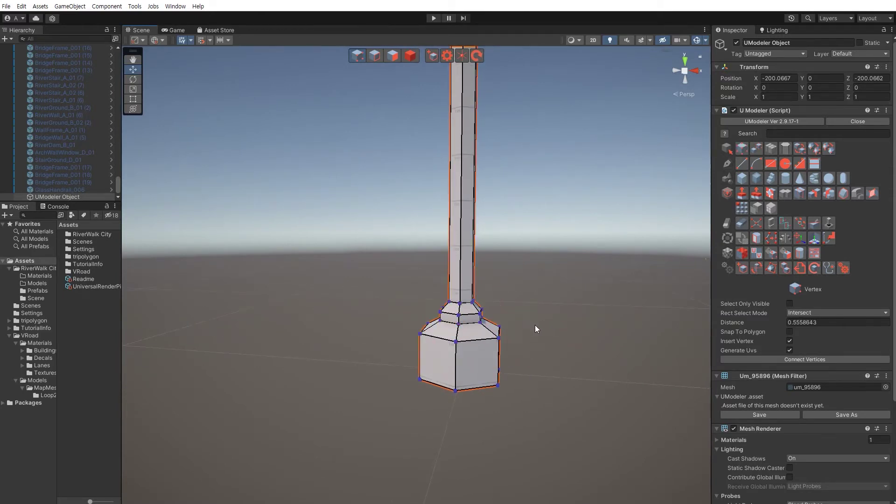
Undo the last vertex move on the pole's base and deselect the pole.
{"action": "key", "text": "ctrl+z"}
{"action": "key", "text": "s"}
{"action": "key", "text": "e"}
{"action": "right_click_drag", "start_coordinate": [548, 291], "coordinate": [542, 353]}
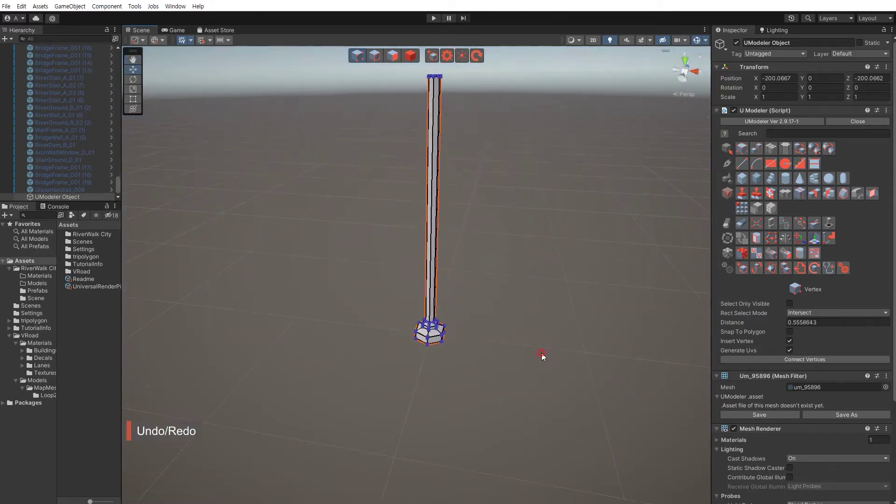
{"action": "left_click", "coordinate": [542, 352]}
In a new UModeler object, draw a thin box beside the pole, about 0.26 wide, 0.36 deep and 1.99 high.
{"action": "left_click", "coordinate": [395, 55]}
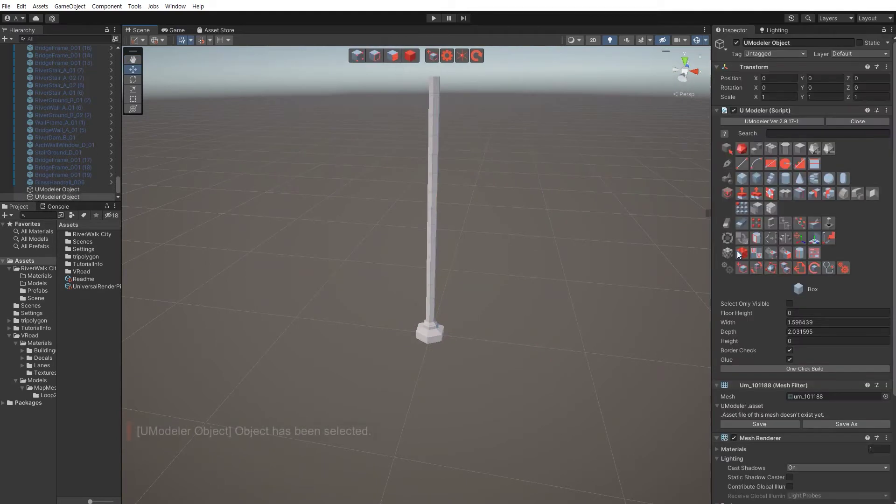
{"action": "left_click", "coordinate": [743, 177]}
{"action": "left_click_drag", "start_coordinate": [490, 345], "coordinate": [494, 344]}
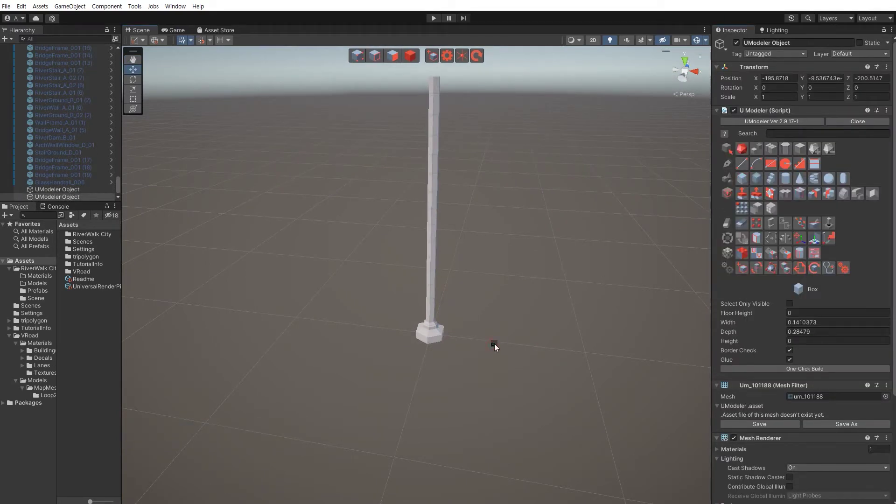
{"action": "left_click", "coordinate": [534, 318]}
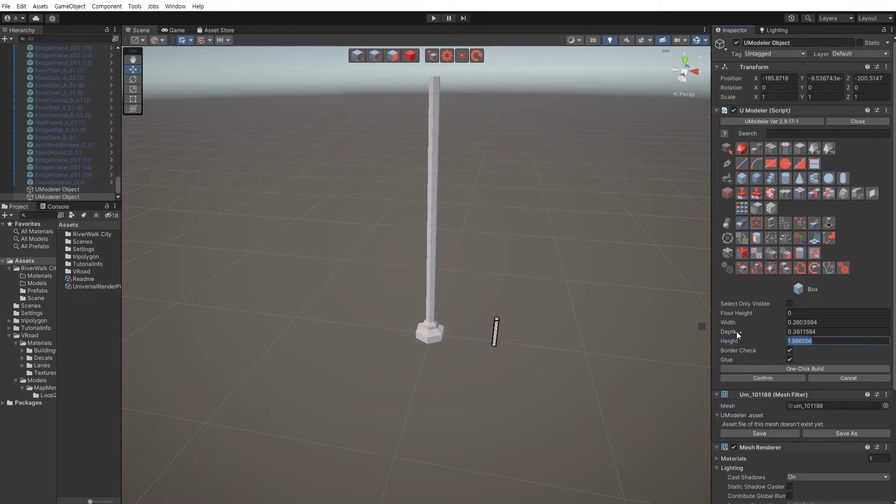
Set the thin box's height to 1.8 and finish the box.
{"action": "type", "text": "1.7"}
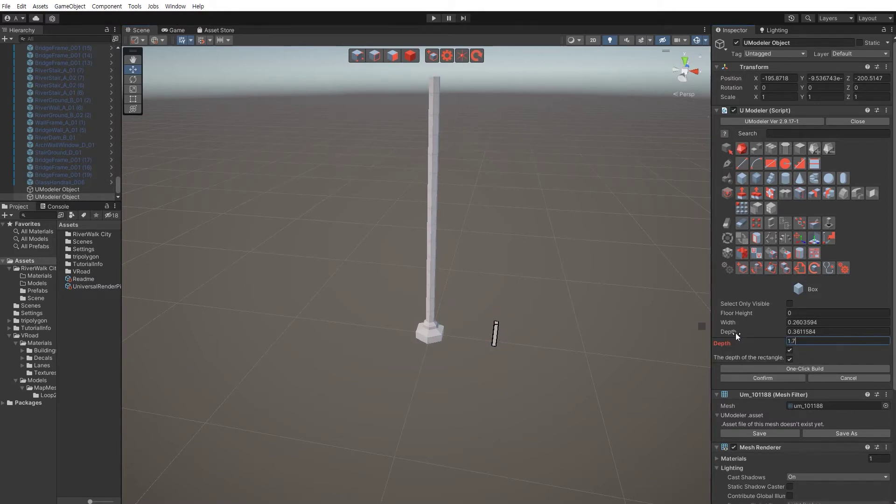
{"action": "key", "text": "BackSpace"}
{"action": "type", "text": "8"}
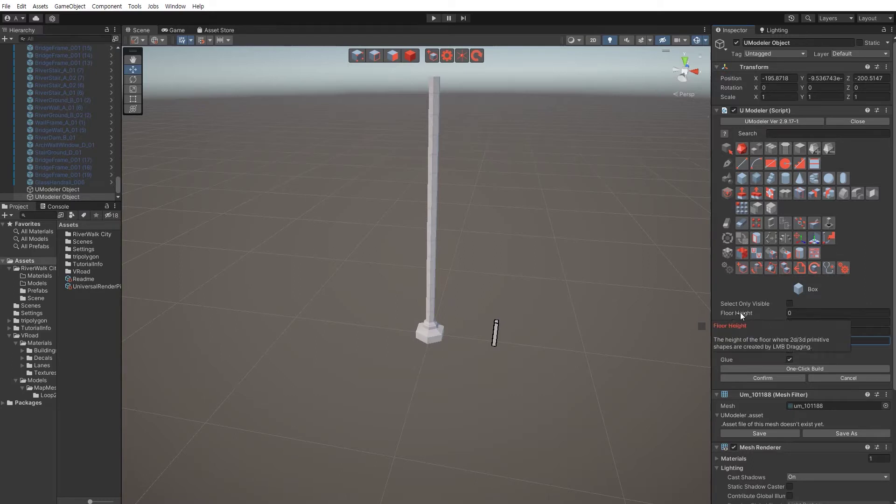
{"action": "right_click_drag", "start_coordinate": [531, 265], "coordinate": [528, 274]}
{"action": "key", "text": "Return"}
{"action": "right_click_drag", "start_coordinate": [516, 306], "coordinate": [526, 296]}
{"action": "key", "text": "Escape"}
{"action": "left_click", "coordinate": [547, 393]}
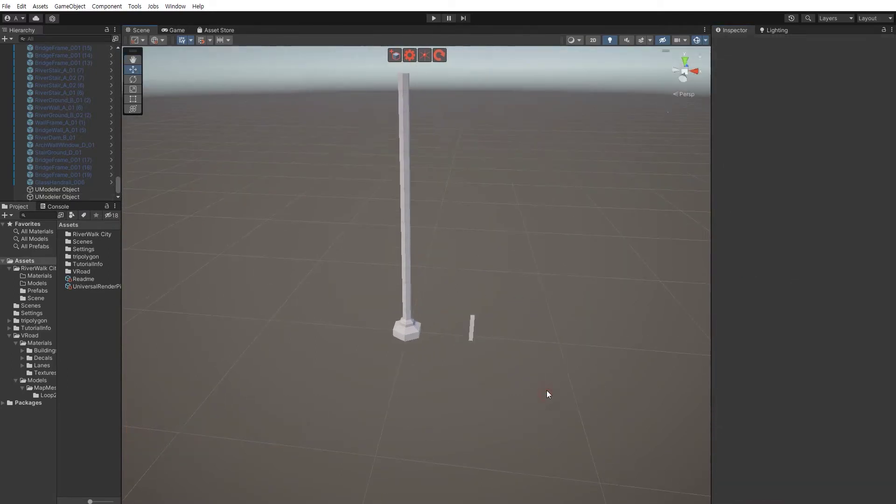
Scale the whole pole object down uniformly to about 0.726.
{"action": "left_click", "coordinate": [413, 335]}
{"action": "right_click_drag", "start_coordinate": [413, 335], "coordinate": [421, 319]}
{"action": "left_click_drag", "start_coordinate": [421, 320], "coordinate": [421, 308], "text": "alt"}
{"action": "key", "text": "r"}
{"action": "left_click_drag", "start_coordinate": [467, 407], "coordinate": [475, 430]}
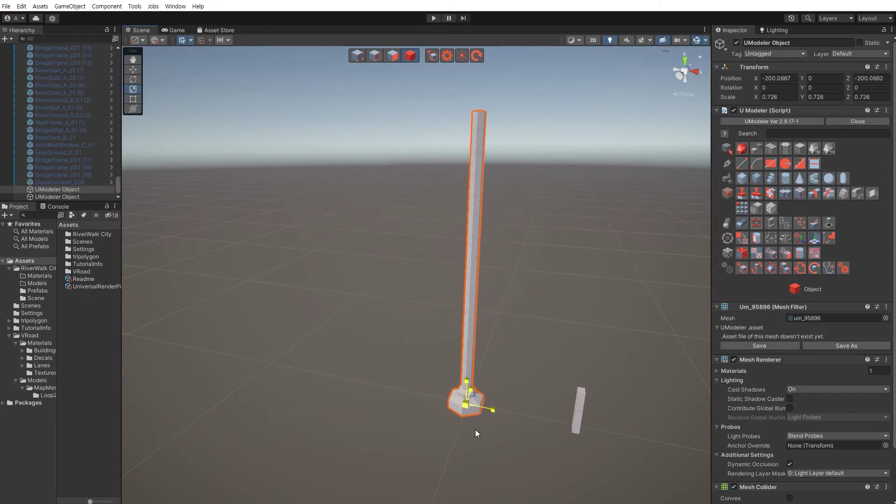
{"action": "left_click", "coordinate": [513, 371]}
Select the pole's top vertices and raise them by about 6.36.
{"action": "left_click", "coordinate": [462, 321]}
{"action": "key", "text": "shift+1"}
{"action": "left_click_drag", "start_coordinate": [461, 321], "coordinate": [437, 346], "text": "alt"}
{"action": "right_click_drag", "start_coordinate": [437, 346], "coordinate": [437, 346]}
{"action": "key", "text": "e"}
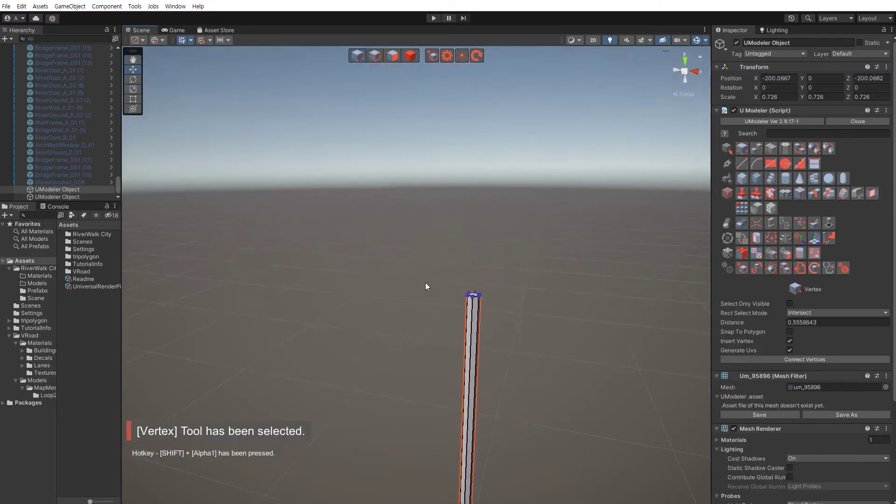
{"action": "left_click_drag", "start_coordinate": [425, 277], "coordinate": [554, 351]}
{"action": "key", "text": "e"}
{"action": "right_click_drag", "start_coordinate": [512, 340], "coordinate": [511, 340]}
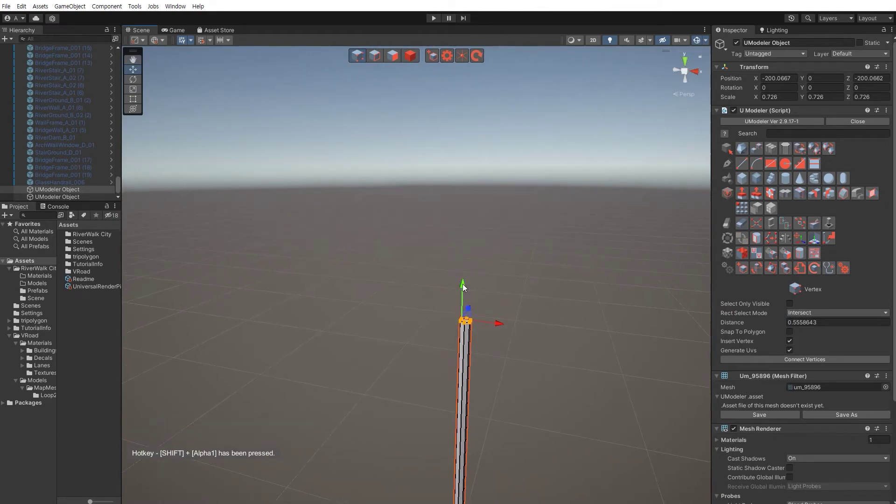
{"action": "left_click_drag", "start_coordinate": [463, 283], "coordinate": [474, 169]}
{"action": "right_click_drag", "start_coordinate": [570, 274], "coordinate": [537, 328]}
{"action": "left_click", "coordinate": [536, 327]}
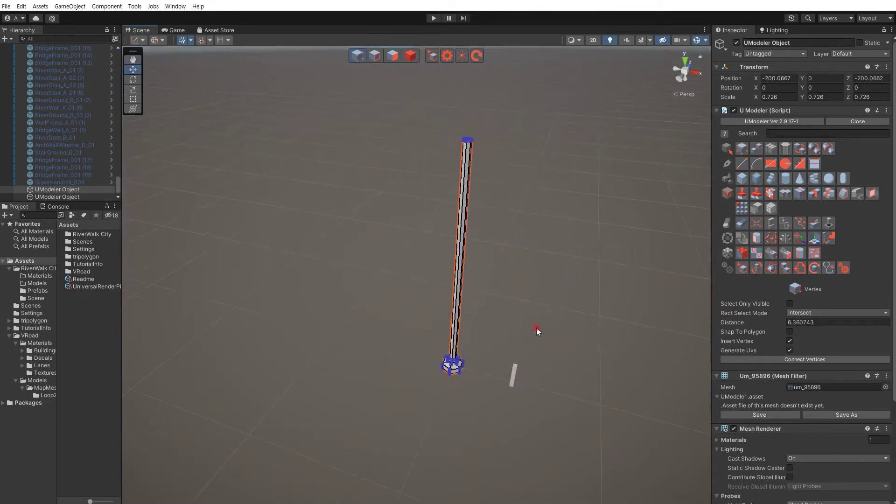
Rescale the whole pole object uniformly to about 0.858.
{"action": "key", "text": "Escape"}
{"action": "key", "text": "Escape"}
{"action": "left_click", "coordinate": [454, 368]}
{"action": "key", "text": "r"}
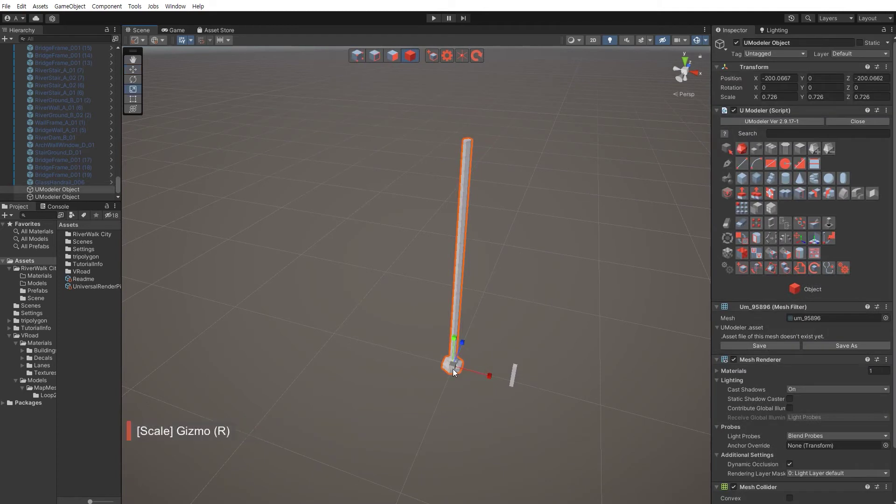
{"action": "left_click_drag", "start_coordinate": [453, 369], "coordinate": [505, 278]}
{"action": "key", "text": "w"}
{"action": "left_click", "coordinate": [497, 343]}
{"action": "scroll", "coordinate": [505, 278], "scroll_direction": "up", "scroll_amount": 3}
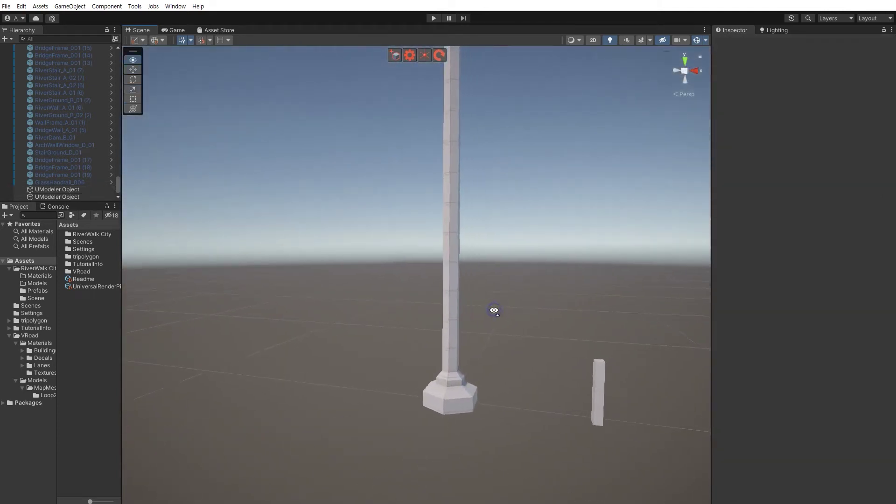
{"action": "left_click", "coordinate": [440, 387]}
{"action": "key", "text": "r"}
{"action": "left_click_drag", "start_coordinate": [436, 399], "coordinate": [432, 406]}
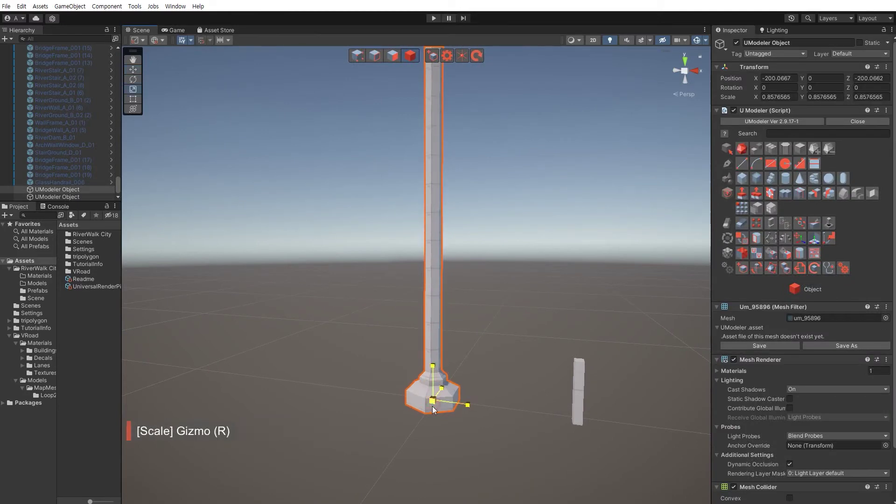
{"action": "left_click", "coordinate": [502, 354]}
Select the pole's top vertices and lower them to shorten the pole.
{"action": "right_click_drag", "start_coordinate": [501, 354], "coordinate": [444, 296]}
{"action": "left_click", "coordinate": [426, 316]}
{"action": "key", "text": "shift+1"}
{"action": "left_click_drag", "start_coordinate": [380, 176], "coordinate": [474, 287]}
{"action": "right_click_drag", "start_coordinate": [474, 286], "coordinate": [470, 350]}
{"action": "scroll", "coordinate": [470, 350], "scroll_direction": "down", "scroll_amount": 3}
{"action": "left_click_drag", "start_coordinate": [431, 134], "coordinate": [419, 190]}
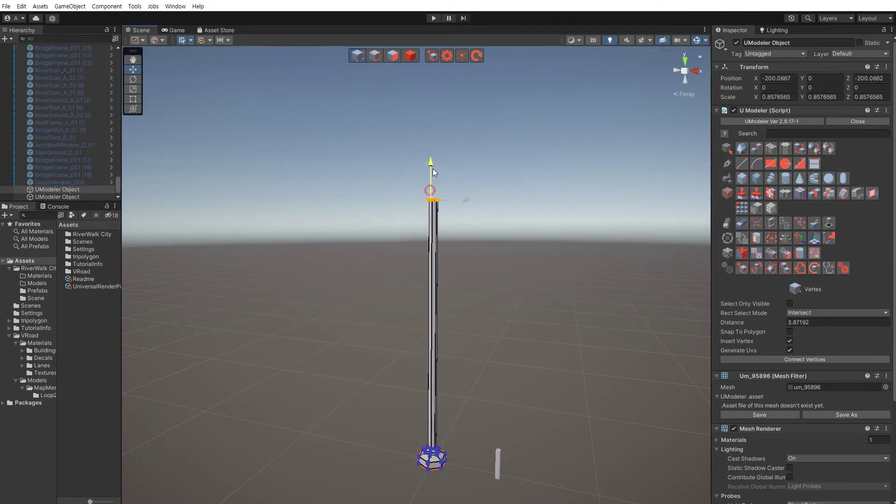
{"action": "left_click", "coordinate": [504, 313]}
Extrude the pole's top face by about 0.11, widen it into a hexagonal collar and extrude that by about 0.08.
{"action": "right_click_drag", "start_coordinate": [436, 301], "coordinate": [472, 378]}
{"action": "key", "text": "shift+3"}
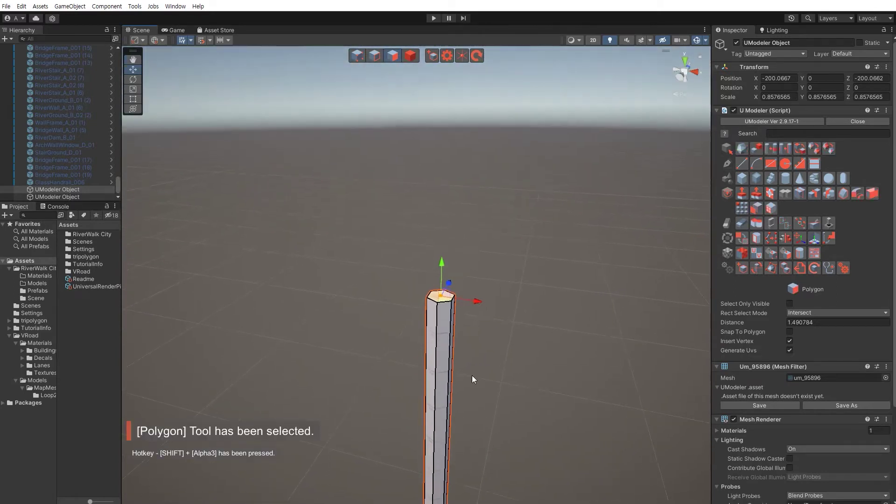
{"action": "key", "text": "r"}
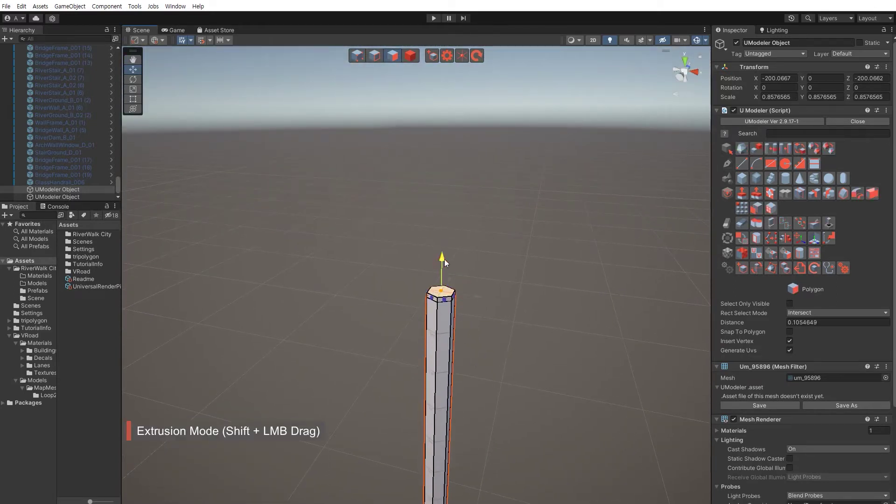
{"action": "key", "text": "r"}
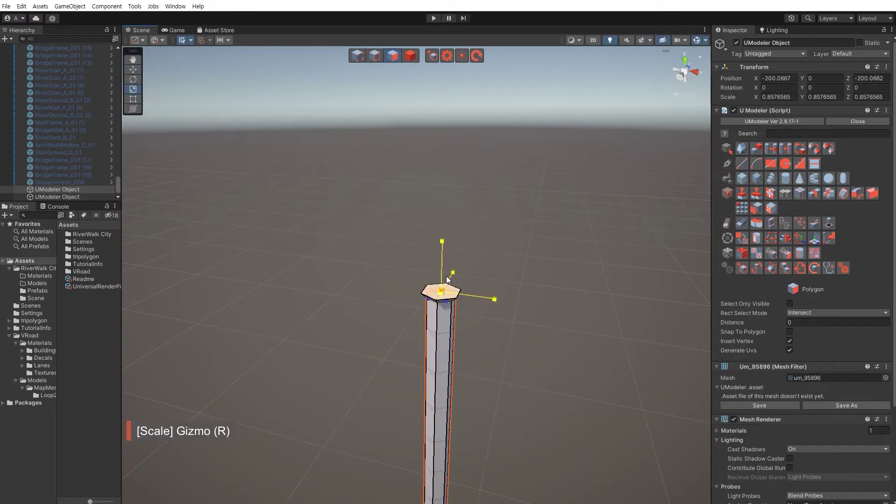
{"action": "key", "text": "w"}
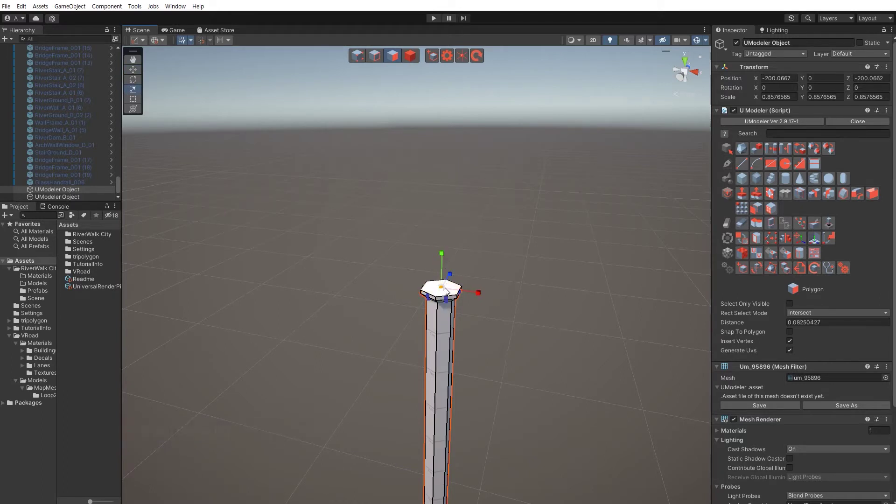
Extrude the collar's top face slightly and scale it inward to bevel the upper rim.
{"action": "key", "text": "r"}
{"action": "left_click_drag", "start_coordinate": [443, 255], "coordinate": [443, 250], "text": "shift"}
{"action": "key", "text": "r"}
{"action": "left_click_drag", "start_coordinate": [442, 286], "coordinate": [443, 292]}
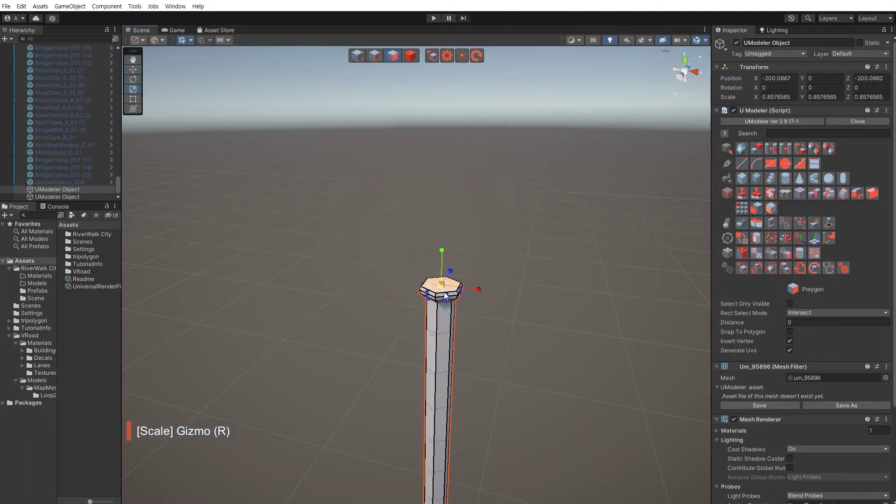
Extrude the collar's top face once more and shrink it inward to roughly the pole's width.
{"action": "key", "text": "w"}
{"action": "scroll", "coordinate": [450, 279], "scroll_direction": "up", "scroll_amount": 5}
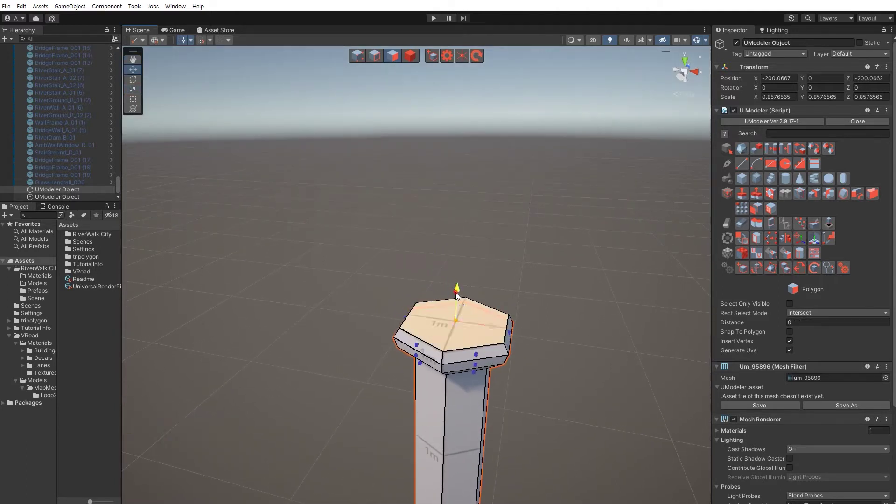
{"action": "left_click_drag", "start_coordinate": [456, 295], "coordinate": [460, 335], "text": "shift"}
{"action": "key", "text": "r"}
{"action": "key", "text": "w"}
Extrude the face above the collar by about 0.92 and widen its top, adding a second, shorter flared section above.
{"action": "right_click_drag", "start_coordinate": [458, 340], "coordinate": [466, 306]}
{"action": "scroll", "coordinate": [467, 306], "scroll_direction": "down", "scroll_amount": 4}
{"action": "left_click_drag", "start_coordinate": [439, 303], "coordinate": [438, 223], "text": "shift"}
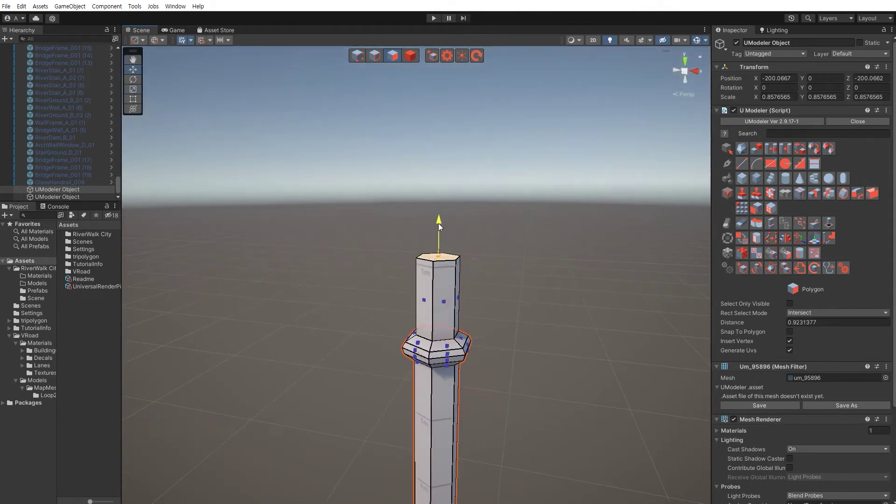
{"action": "key", "text": "r"}
{"action": "left_click_drag", "start_coordinate": [438, 266], "coordinate": [439, 185]}
{"action": "key", "text": "w"}
{"action": "key", "text": "r"}
{"action": "left_click_drag", "start_coordinate": [439, 224], "coordinate": [443, 220]}
{"action": "key", "text": "w"}
{"action": "middle_click_drag", "start_coordinate": [442, 220], "coordinate": [433, 241]}
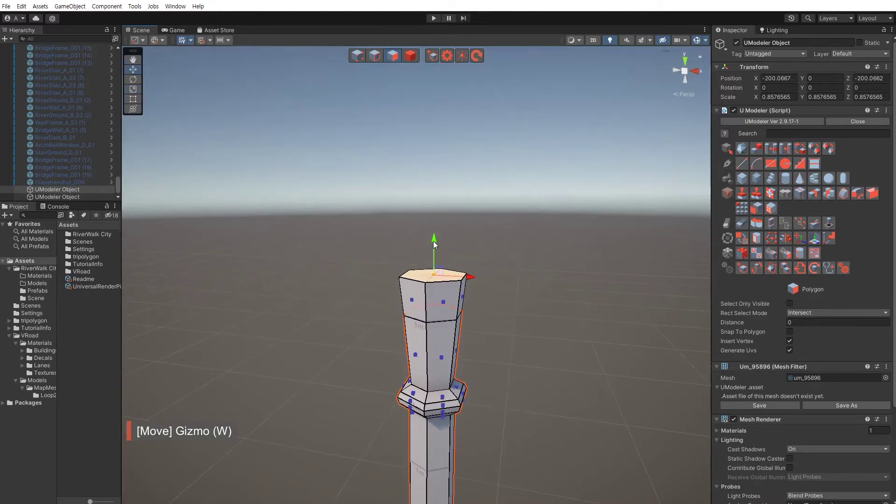
Extrude another section from the top face and finish it with a wider rim about 0.1 high, bevelled inward.
{"action": "mouse_move", "coordinate": [433, 241]}
{"action": "left_mouse_down", "text": "shift"}
{"action": "mouse_move", "coordinate": [436, 187]}
{"action": "mouse_move", "coordinate": [447, 233]}
{"action": "left_mouse_up", "text": "shift"}
{"action": "key", "text": "r"}
{"action": "left_click_drag", "start_coordinate": [444, 269], "coordinate": [444, 226]}
{"action": "key", "text": "r"}
{"action": "key", "text": "w"}
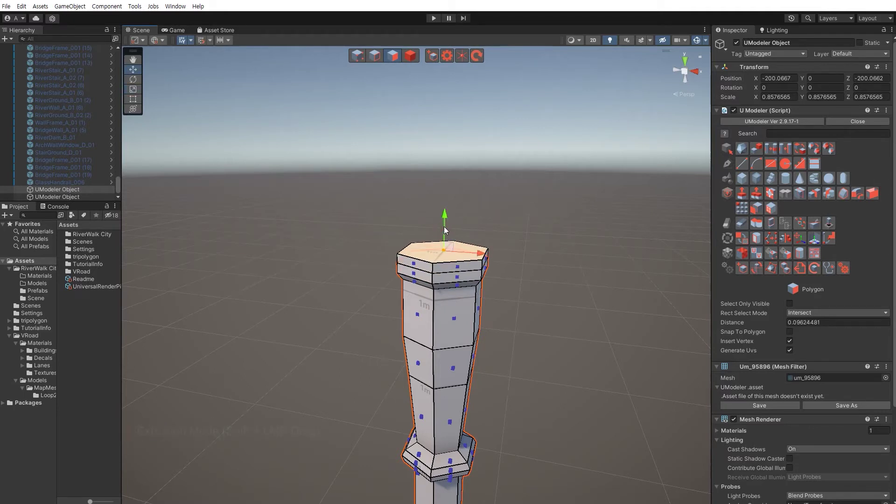
{"action": "key", "text": "r"}
{"action": "left_click_drag", "start_coordinate": [449, 265], "coordinate": [450, 266]}
{"action": "key", "text": "w"}
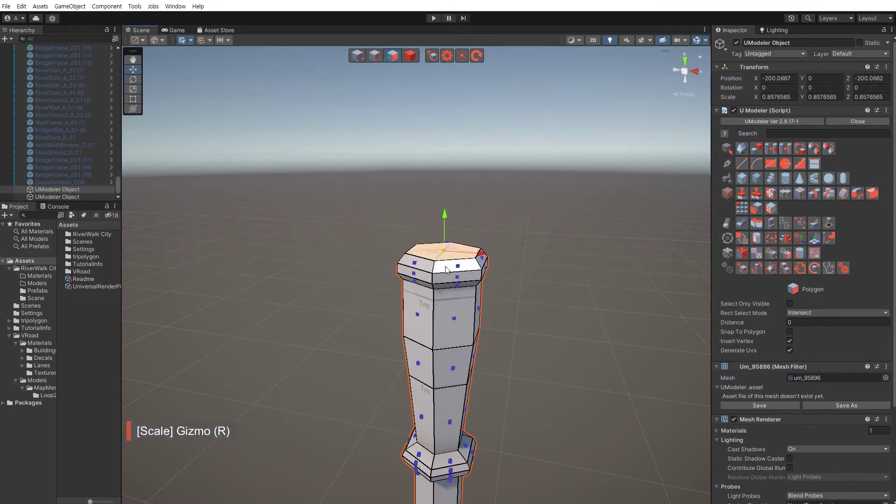
Extrude the face above the rim by about 0.36 and scale it inward into a taper.
{"action": "right_click_drag", "start_coordinate": [450, 266], "coordinate": [438, 270]}
{"action": "left_click_drag", "start_coordinate": [445, 287], "coordinate": [446, 253], "text": "shift"}
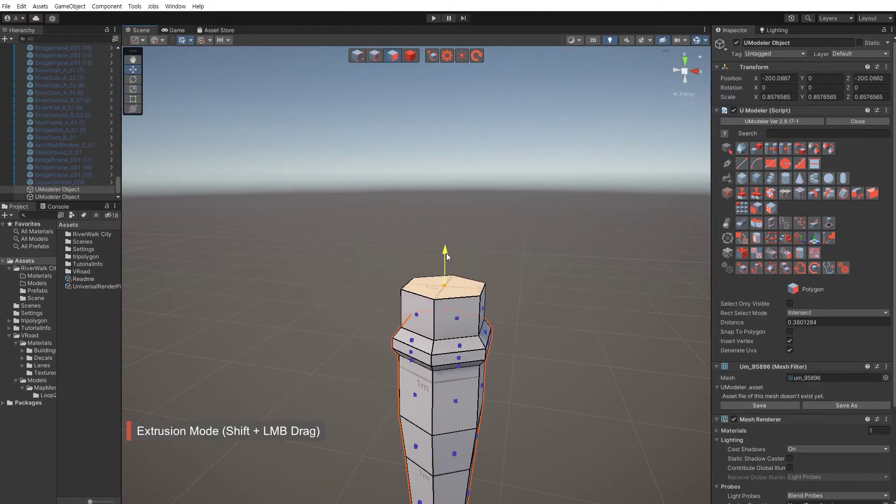
{"action": "key", "text": "r"}
{"action": "left_click_drag", "start_coordinate": [446, 293], "coordinate": [455, 319]}
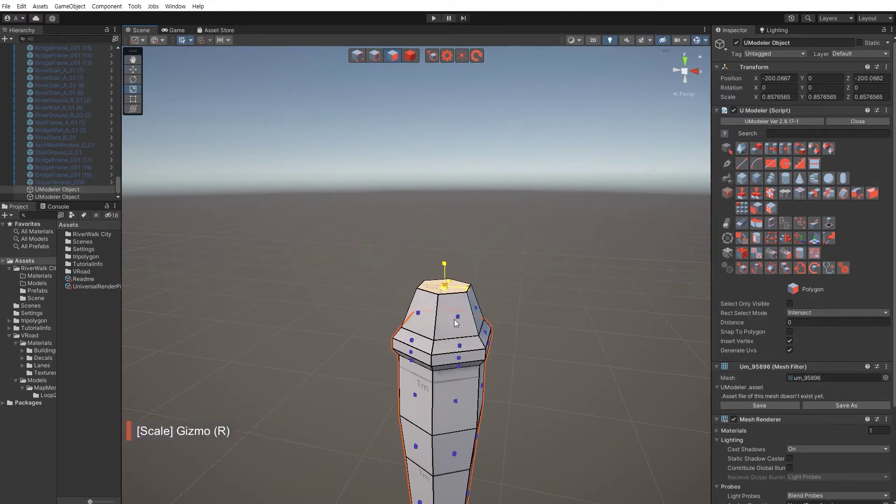
Extrude a straight neck about 0.21 high from the tapered section's top face.
{"action": "key", "text": "w"}
{"action": "right_click_drag", "start_coordinate": [455, 316], "coordinate": [432, 277]}
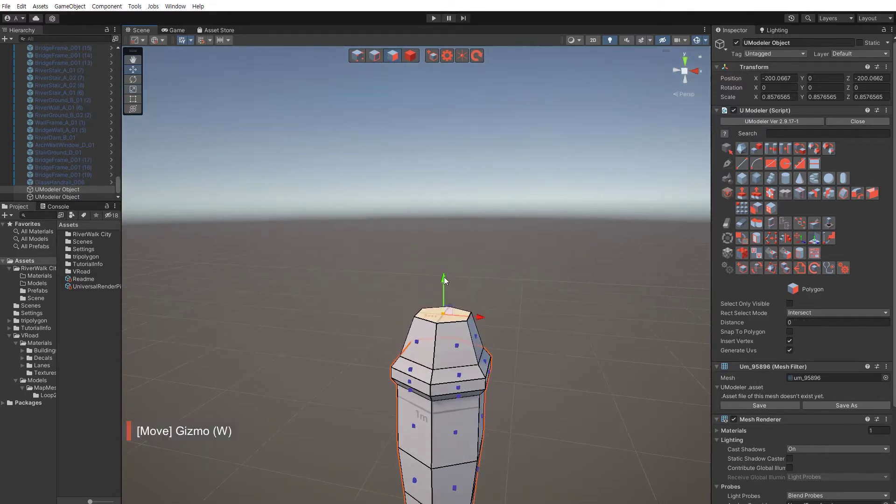
{"action": "left_click_drag", "start_coordinate": [444, 278], "coordinate": [446, 254], "text": "shift"}
{"action": "key", "text": "r"}
{"action": "key", "text": "w"}
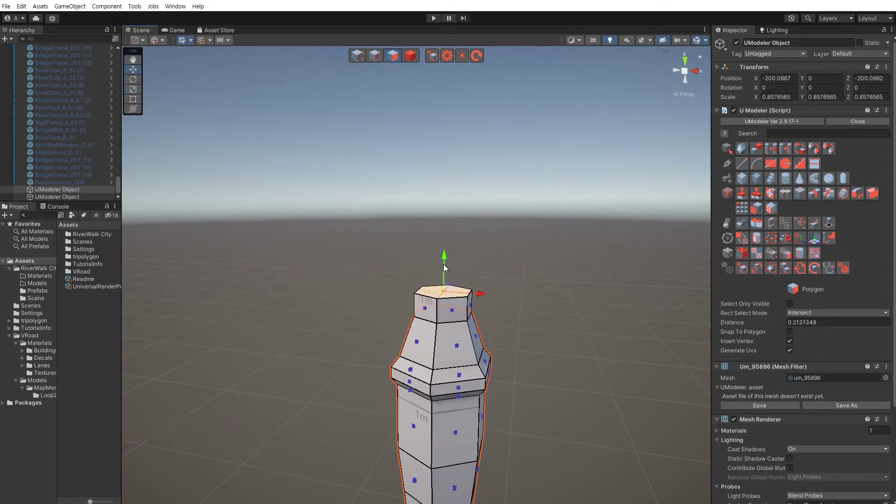
Build a faceted bulb above the neck with stacked extrusions, widening the lower ones and narrowing the last, about 0.26 high.
{"action": "key", "text": "r"}
{"action": "left_click_drag", "start_coordinate": [443, 262], "coordinate": [444, 171], "text": "shift"}
{"action": "key", "text": "w"}
{"action": "key", "text": "r"}
{"action": "key", "text": "w"}
{"action": "key", "text": "r"}
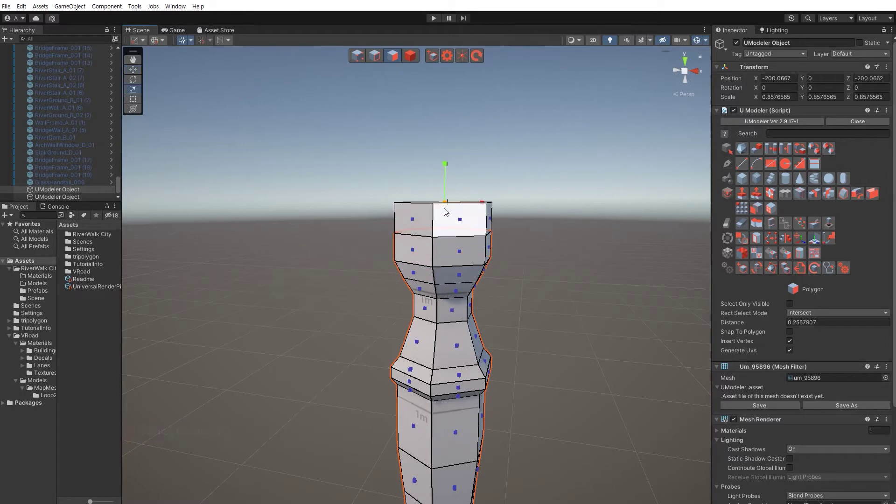
{"action": "left_click_drag", "start_coordinate": [445, 202], "coordinate": [456, 240]}
{"action": "key", "text": "w"}
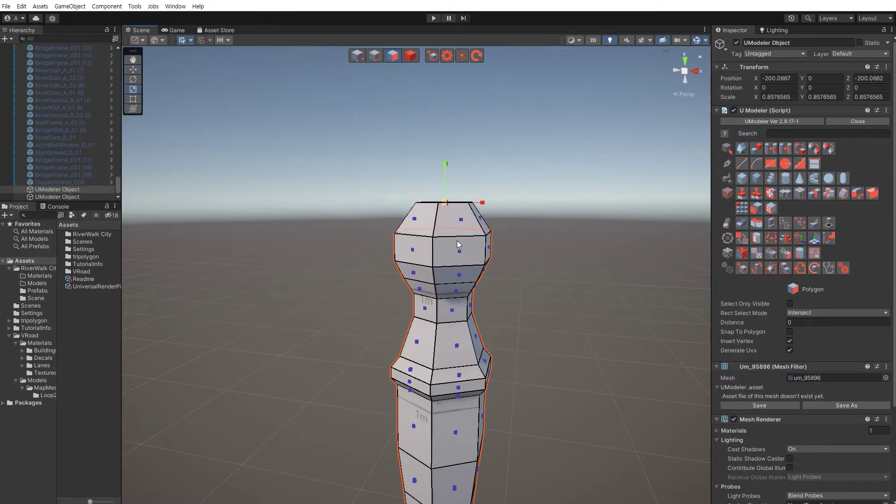
Extrude the bulb's top face a short distance and scale it inward to continue the taper.
{"action": "middle_click_drag", "start_coordinate": [457, 240], "coordinate": [456, 300]}
{"action": "scroll", "coordinate": [453, 299], "scroll_direction": "up", "scroll_amount": 2}
{"action": "left_click_drag", "start_coordinate": [443, 250], "coordinate": [452, 286], "text": "shift"}
{"action": "key", "text": "r"}
{"action": "key", "text": "w"}
{"action": "right_click_drag", "start_coordinate": [445, 299], "coordinate": [443, 259]}
{"action": "key", "text": "w"}
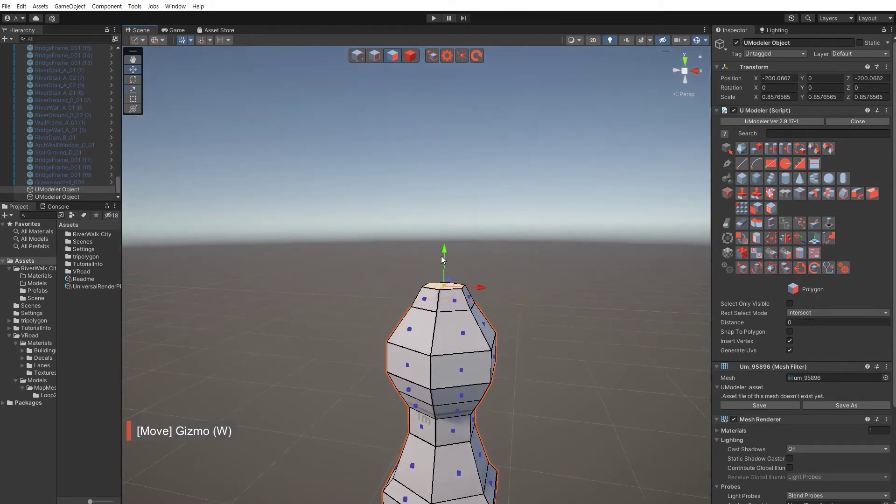
Extrude the top face by about 0.69, shrink it nearly to a point as a spire, and deselect the pole.
{"action": "left_click_drag", "start_coordinate": [446, 253], "coordinate": [444, 162], "text": "shift"}
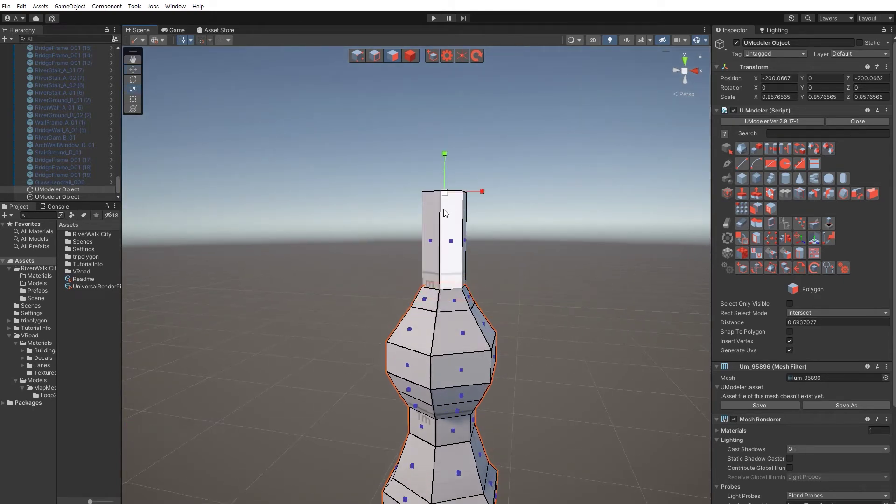
{"action": "key", "text": "r"}
{"action": "left_click_drag", "start_coordinate": [446, 193], "coordinate": [460, 261]}
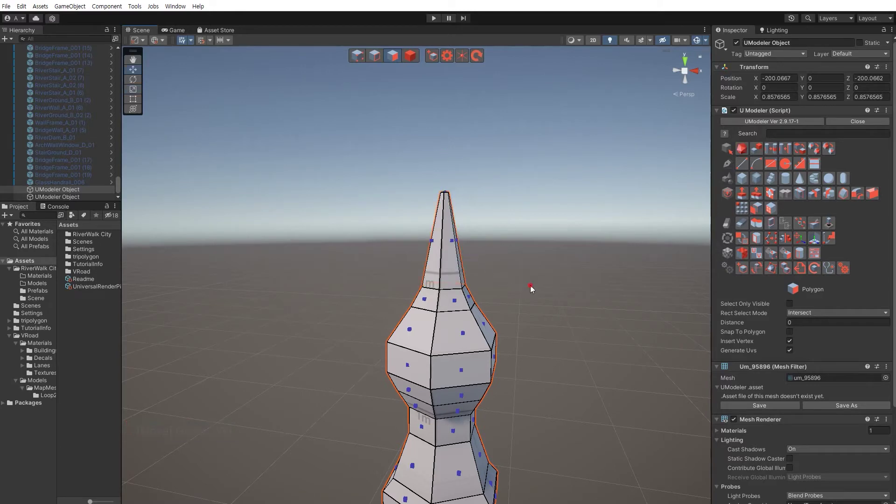
{"action": "scroll", "coordinate": [530, 290], "scroll_direction": "down", "scroll_amount": 5}
{"action": "key", "text": "w"}
{"action": "key", "text": "4"}
{"action": "left_click", "coordinate": [526, 294]}
Examine the pole's overall proportions from several angles against the small reference box.
{"action": "right_click_drag", "start_coordinate": [508, 288], "coordinate": [494, 312]}
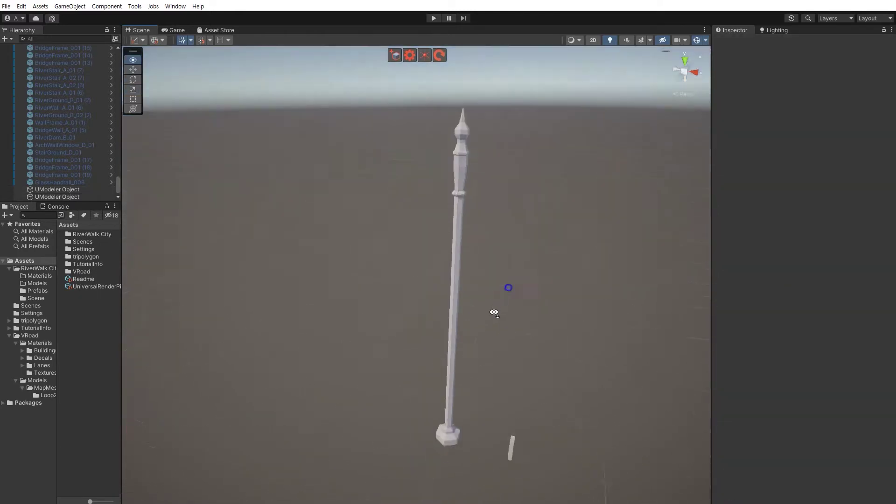
{"action": "middle_click_drag", "start_coordinate": [494, 312], "coordinate": [492, 204]}
{"action": "left_click", "coordinate": [453, 272]}
{"action": "key", "text": "e"}
{"action": "mouse_move", "coordinate": [480, 302]}
{"action": "right_mouse_down"}
{"action": "mouse_move", "coordinate": [482, 284]}
{"action": "mouse_move", "coordinate": [472, 306]}
{"action": "right_mouse_up"}
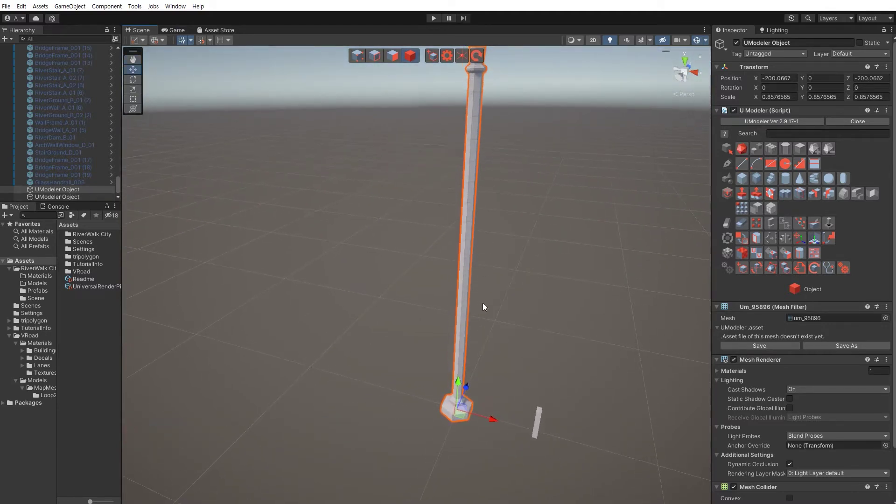
{"action": "right_click_drag", "start_coordinate": [428, 344], "coordinate": [427, 335]}
{"action": "key", "text": "w"}
{"action": "left_click", "coordinate": [420, 375]}
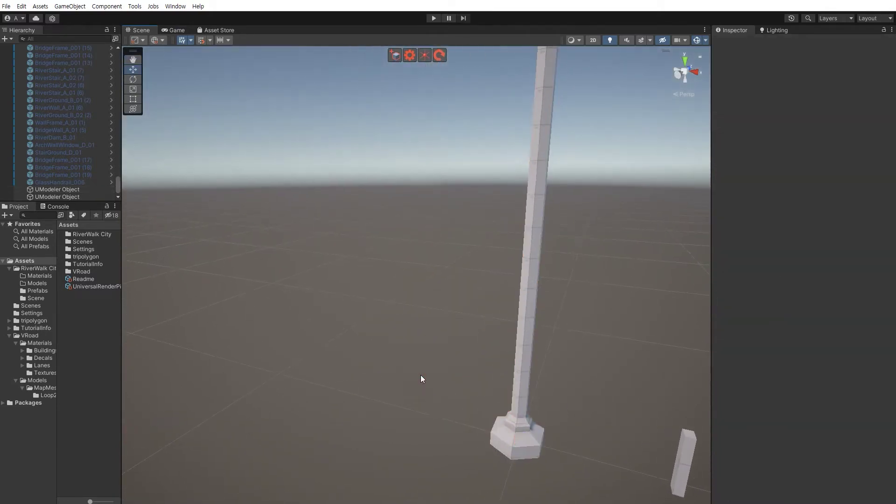
{"action": "right_click_drag", "start_coordinate": [421, 374], "coordinate": [429, 264]}
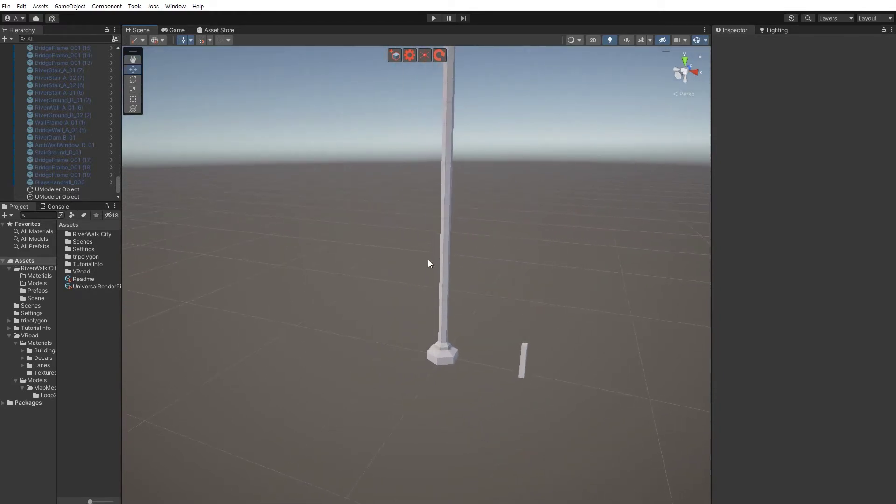
Create a new UModeler object with a flat box about 1.73 wide, 4.12 deep and 0.33 high beside the pole.
{"action": "left_click", "coordinate": [395, 57]}
{"action": "right_click_drag", "start_coordinate": [392, 343], "coordinate": [399, 361]}
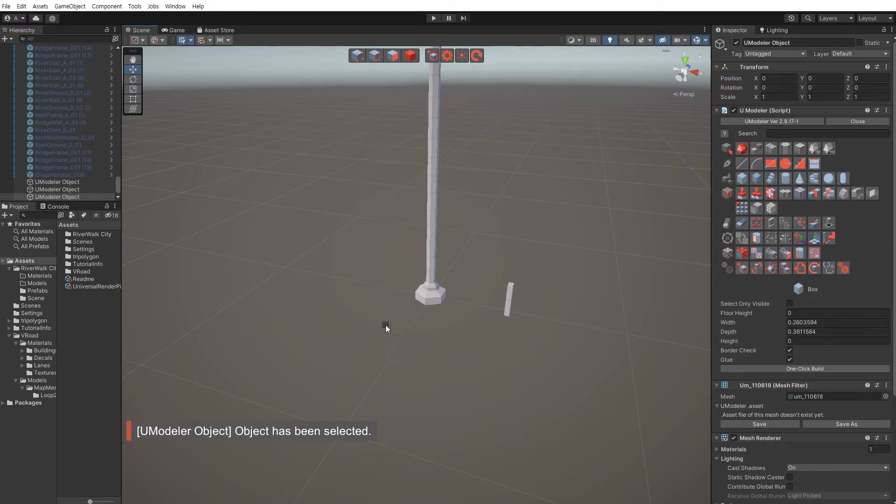
{"action": "left_click_drag", "start_coordinate": [386, 325], "coordinate": [382, 390]}
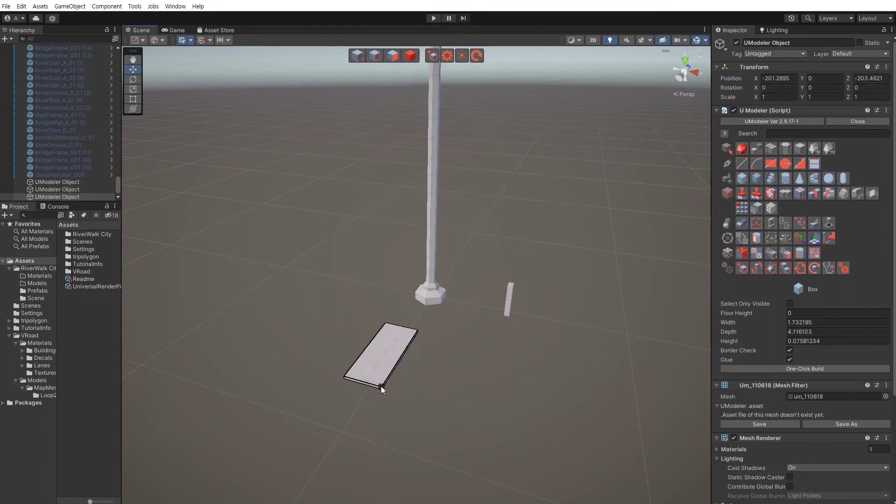
{"action": "key", "text": "space"}
{"action": "right_click_drag", "start_coordinate": [381, 385], "coordinate": [426, 363]}
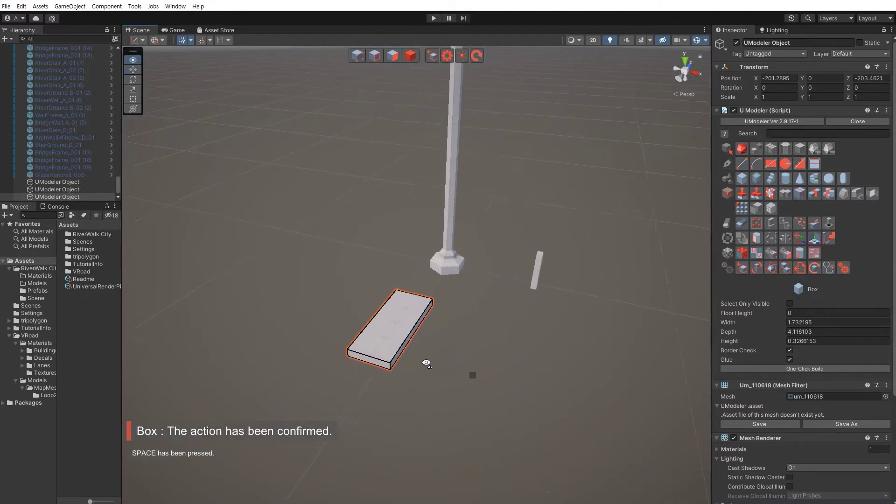
Select the flat box and move its pivot to the centre of its underside.
{"action": "scroll", "coordinate": [447, 376], "scroll_direction": "up", "scroll_amount": 3}
{"action": "key", "text": "Escape"}
{"action": "left_click", "coordinate": [447, 376]}
{"action": "left_click", "coordinate": [402, 355]}
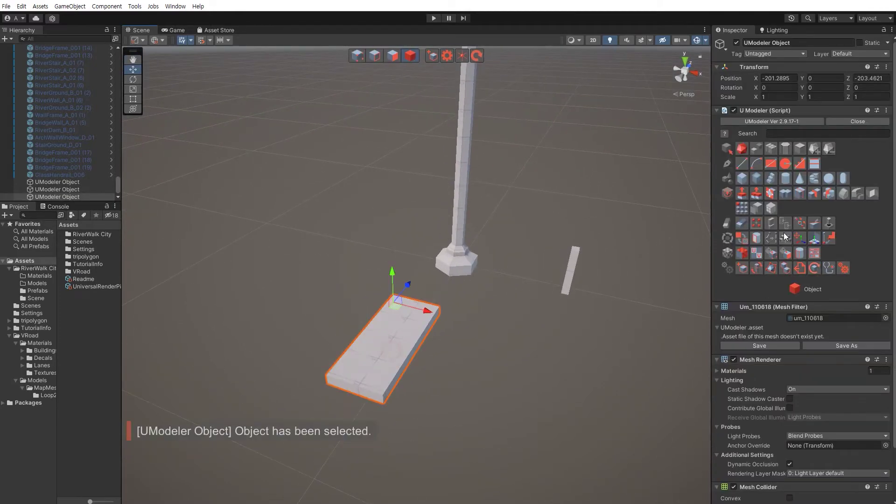
{"action": "left_click", "coordinate": [817, 238]}
{"action": "left_click", "coordinate": [794, 324]}
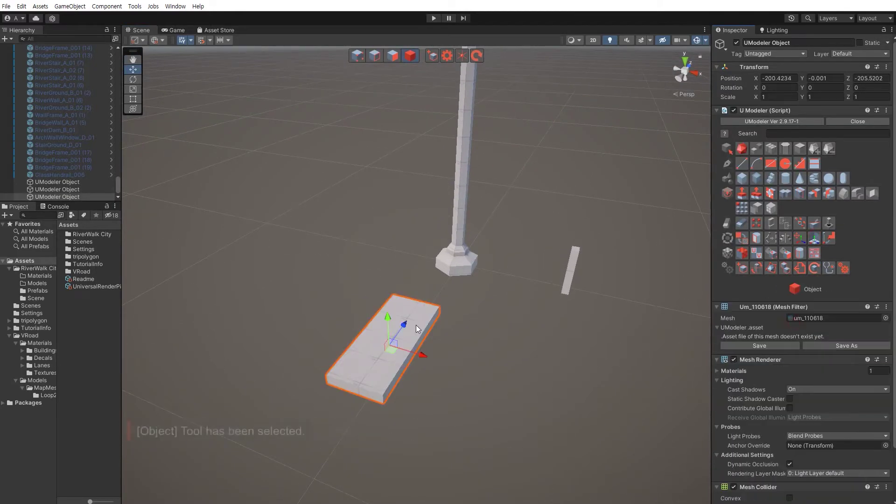
Try tilting the flat box around its X axis with the centred pivot, and undo the rotation.
{"action": "right_click_drag", "start_coordinate": [444, 325], "coordinate": [422, 334]}
{"action": "key", "text": "e"}
{"action": "left_click_drag", "start_coordinate": [421, 334], "coordinate": [424, 382]}
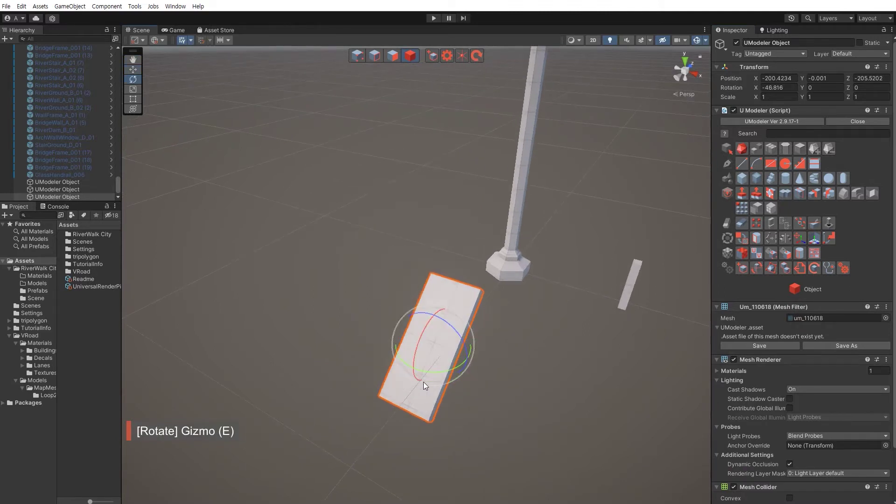
{"action": "key", "text": "ctrl+z"}
Cut the flat box crosswise into three segments with Loop Slice, using a split number of 2.
{"action": "left_click", "coordinate": [516, 395]}
{"action": "scroll", "coordinate": [422, 368], "scroll_direction": "up", "scroll_amount": 6}
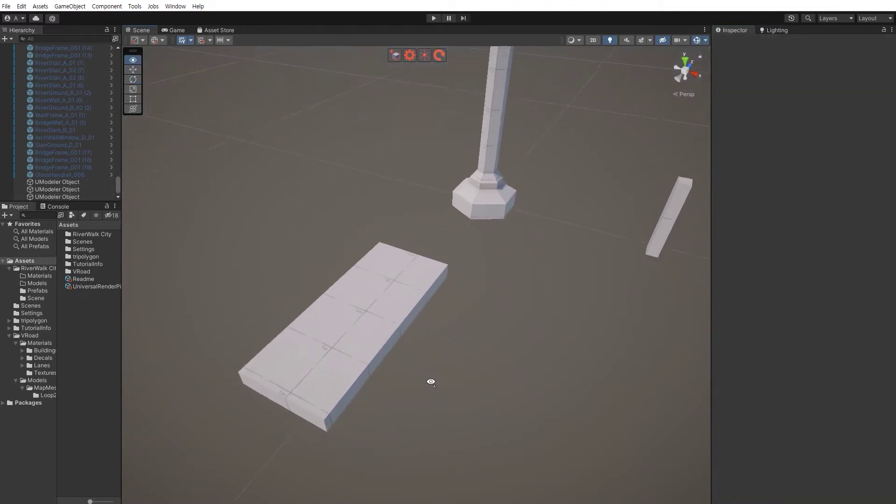
{"action": "left_click", "coordinate": [333, 339]}
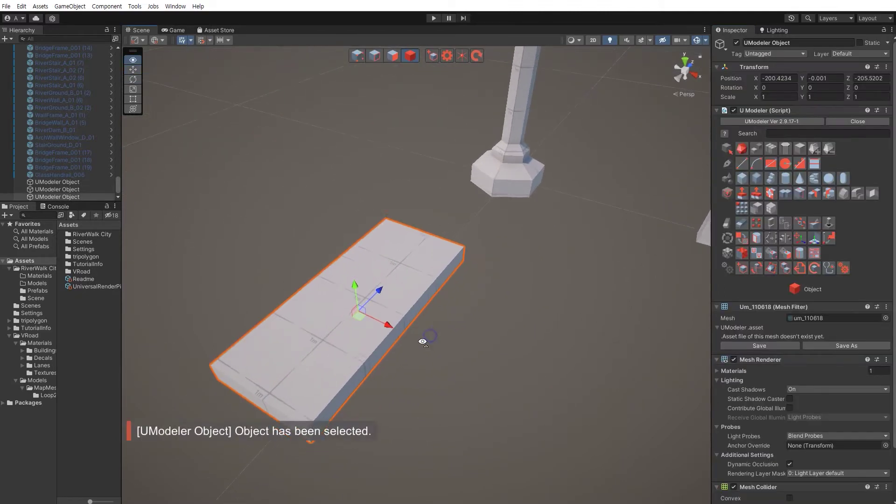
{"action": "left_click", "coordinate": [814, 194]}
{"action": "scroll", "coordinate": [381, 323], "scroll_direction": "up", "scroll_amount": 1}
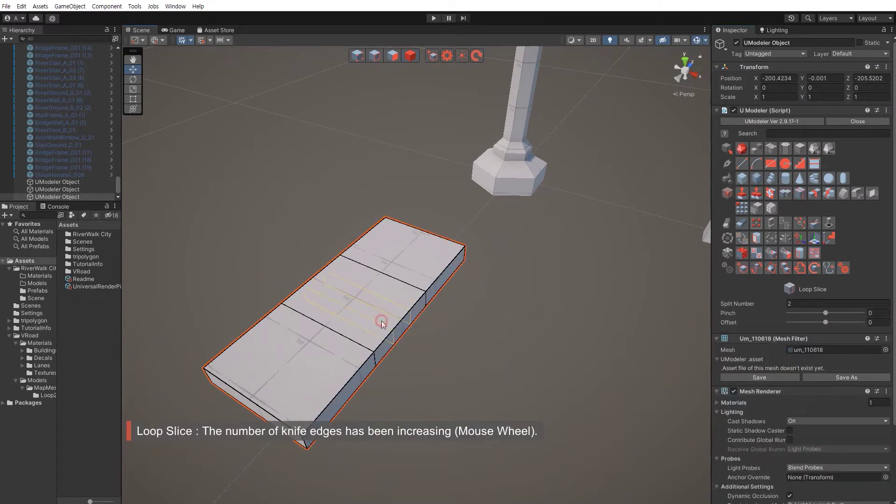
{"action": "left_click_drag", "start_coordinate": [427, 332], "coordinate": [485, 353], "text": "alt"}
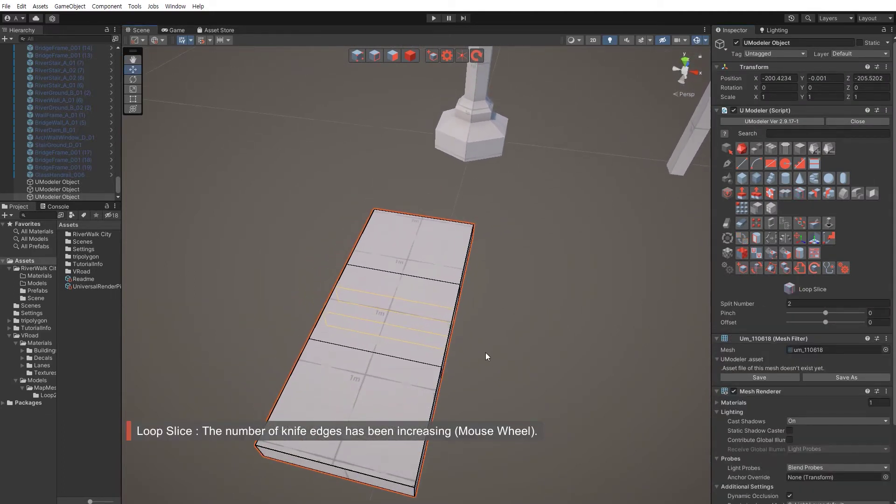
Inset the flat box's three top faces individually with a thickness of 0.15.
{"action": "key", "text": "shift+3"}
{"action": "left_click", "coordinate": [416, 270]}
{"action": "left_click", "coordinate": [405, 331], "text": "ctrl"}
{"action": "left_click", "coordinate": [378, 380], "text": "ctrl"}
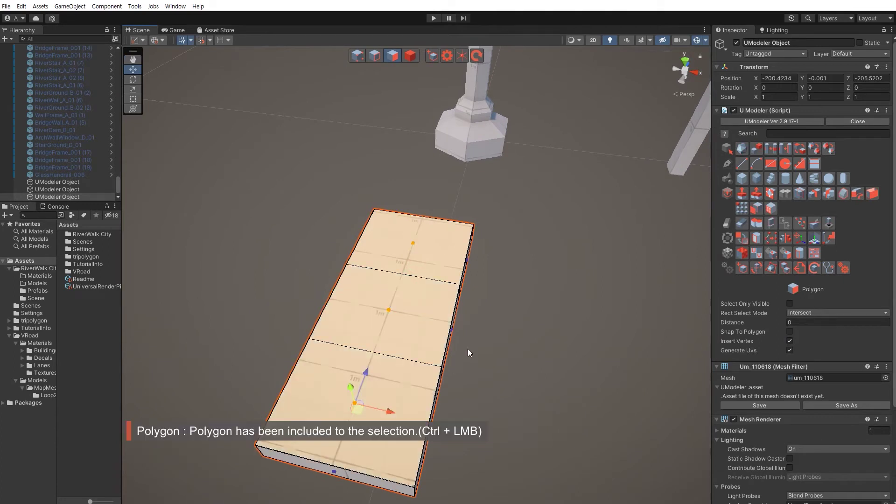
{"action": "left_click_drag", "start_coordinate": [486, 341], "coordinate": [480, 345], "text": "alt"}
{"action": "left_click", "coordinate": [770, 194]}
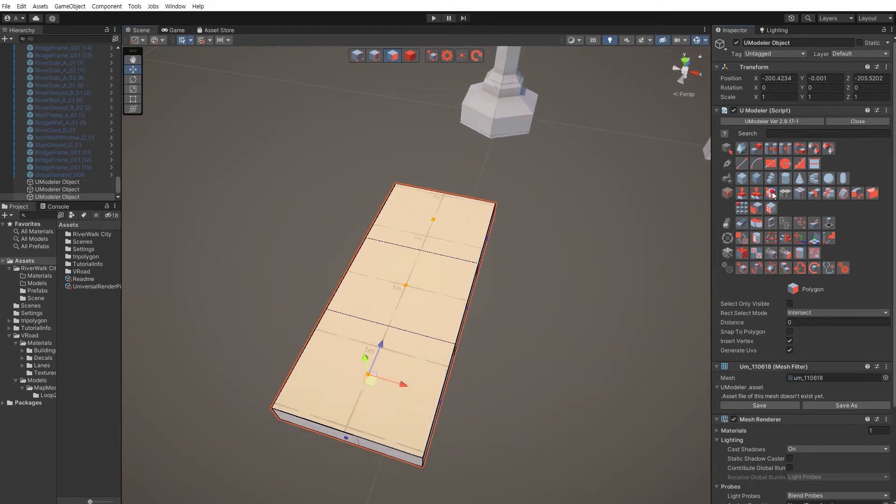
{"action": "left_click_drag", "start_coordinate": [787, 315], "coordinate": [789, 316]}
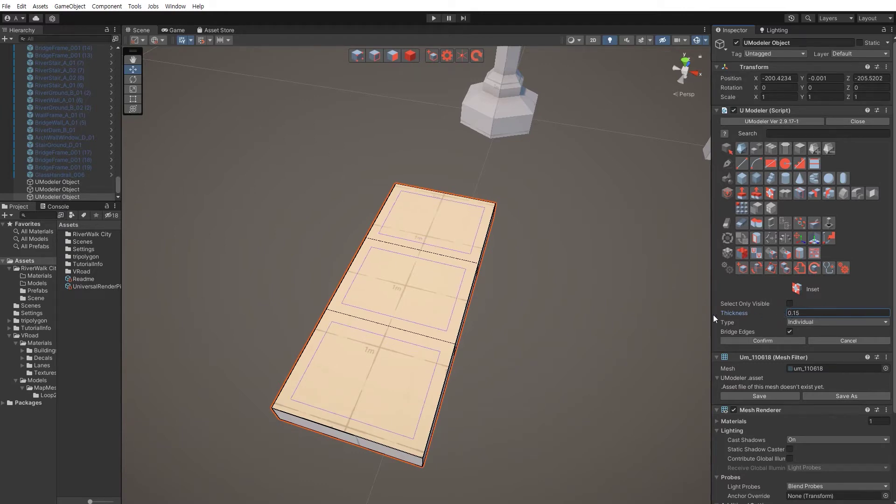
{"action": "right_click_drag", "start_coordinate": [581, 327], "coordinate": [508, 309]}
{"action": "key", "text": "space"}
Extrude the three inset top faces downward about 0.10 to form recessed panels in the flat box.
{"action": "key", "text": "shift+3"}
{"action": "left_click", "coordinate": [376, 341]}
{"action": "left_click", "coordinate": [468, 262], "text": "ctrl"}
{"action": "left_click", "coordinate": [530, 201], "text": "ctrl"}
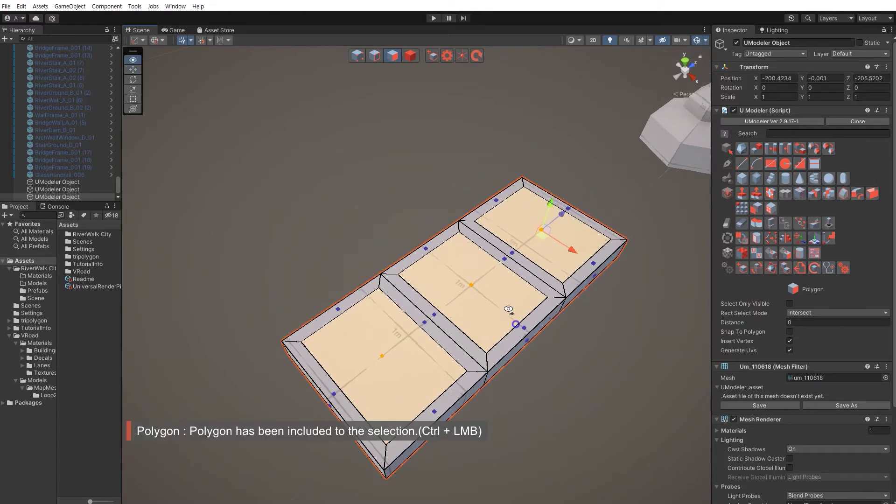
{"action": "left_click_drag", "start_coordinate": [509, 310], "coordinate": [587, 202], "text": "alt"}
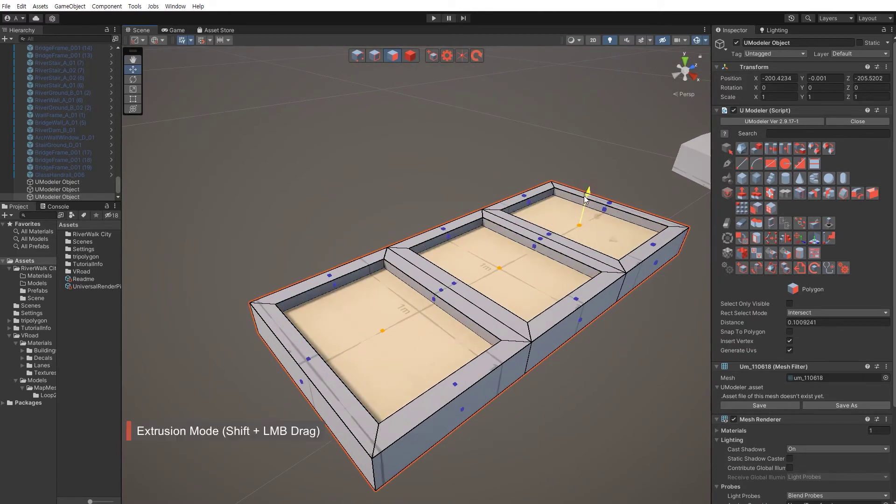
{"action": "key", "text": "s"}
{"action": "right_click_drag", "start_coordinate": [532, 296], "coordinate": [545, 334]}
{"action": "key", "text": "shift+4"}
{"action": "left_click", "coordinate": [535, 340]}
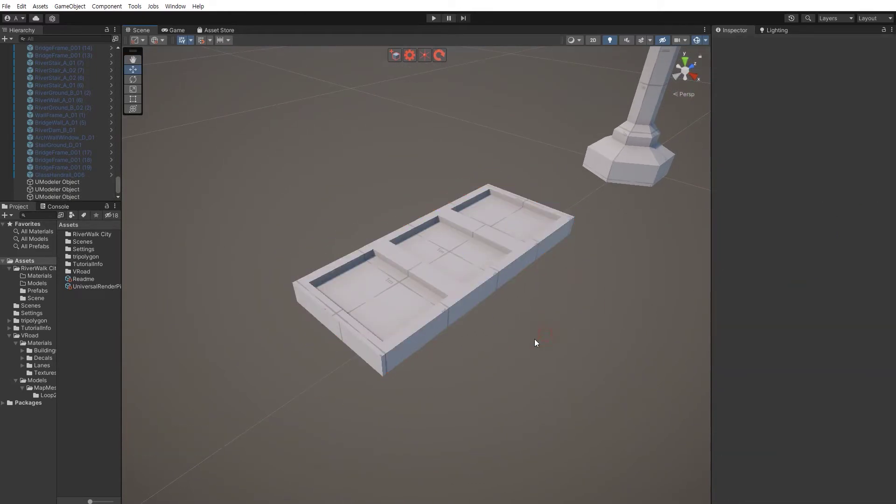
Stretch the recessed box lengthwise to a Z scale of about 1.17.
{"action": "left_click", "coordinate": [473, 293]}
{"action": "left_click_drag", "start_coordinate": [473, 293], "coordinate": [364, 318], "text": "alt"}
{"action": "right_click_drag", "start_coordinate": [364, 318], "coordinate": [400, 326]}
{"action": "left_click_drag", "start_coordinate": [400, 326], "coordinate": [439, 331], "text": "alt"}
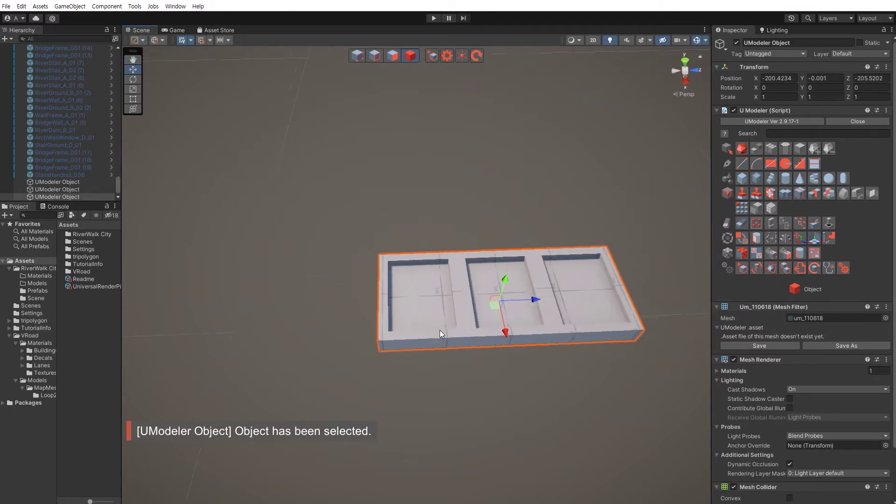
{"action": "key", "text": "r"}
{"action": "left_click_drag", "start_coordinate": [537, 303], "coordinate": [542, 301]}
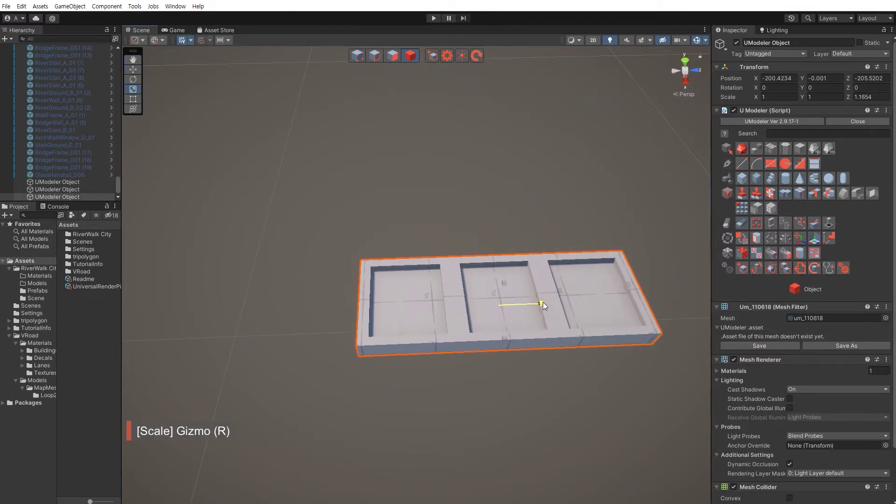
{"action": "key", "text": "w"}
{"action": "left_click", "coordinate": [457, 383]}
Create a new UModeler object and choose the Cylinder primitive for it.
{"action": "left_click_drag", "start_coordinate": [458, 383], "coordinate": [435, 351], "text": "alt"}
{"action": "right_click_drag", "start_coordinate": [435, 351], "coordinate": [444, 293]}
{"action": "left_click", "coordinate": [395, 55]}
{"action": "scroll", "coordinate": [428, 130], "scroll_direction": "up", "scroll_amount": 2}
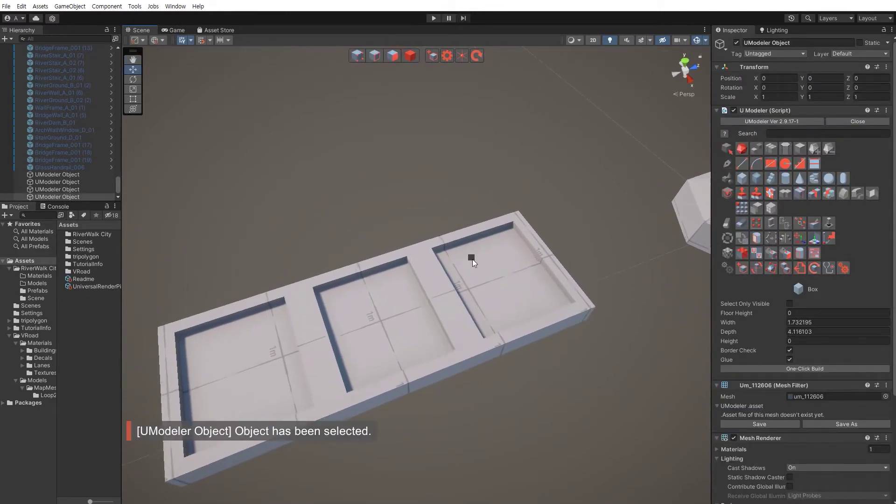
{"action": "left_click", "coordinate": [788, 180]}
Try a six-segment cylinder about 0.61 in radius and 0.80 high in the end panel, and undo it.
{"action": "scroll", "coordinate": [536, 274], "scroll_direction": "up", "scroll_amount": 2}
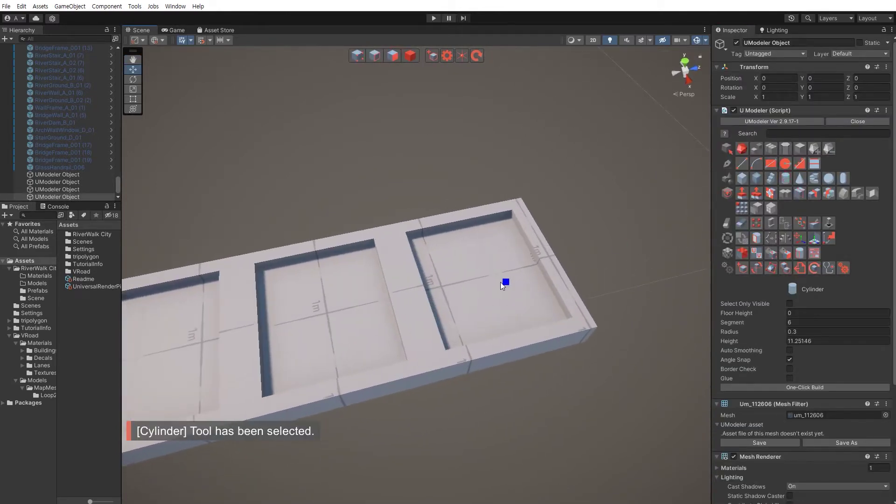
{"action": "left_click_drag", "start_coordinate": [483, 278], "coordinate": [503, 329]}
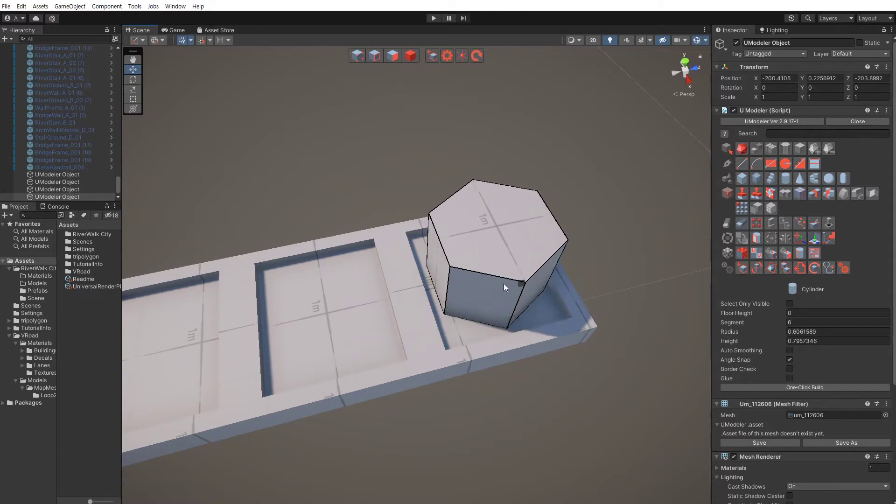
{"action": "key", "text": "space"}
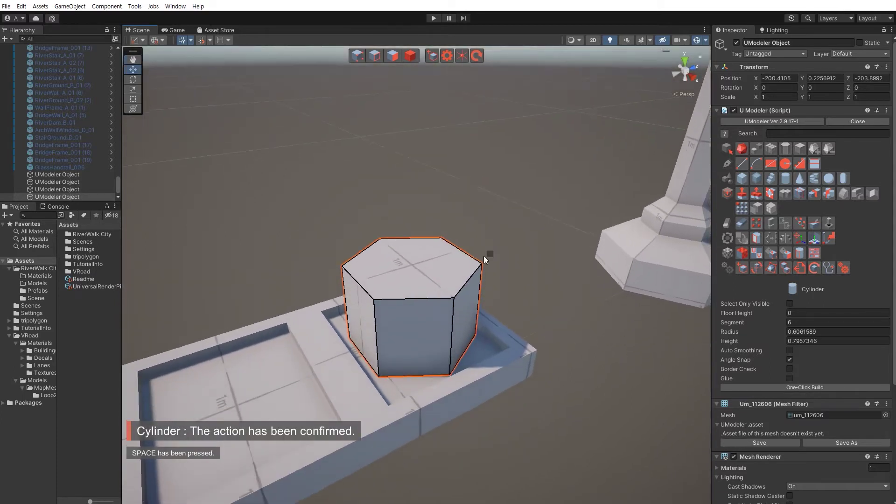
{"action": "left_click", "coordinate": [412, 263]}
{"action": "key", "text": "r"}
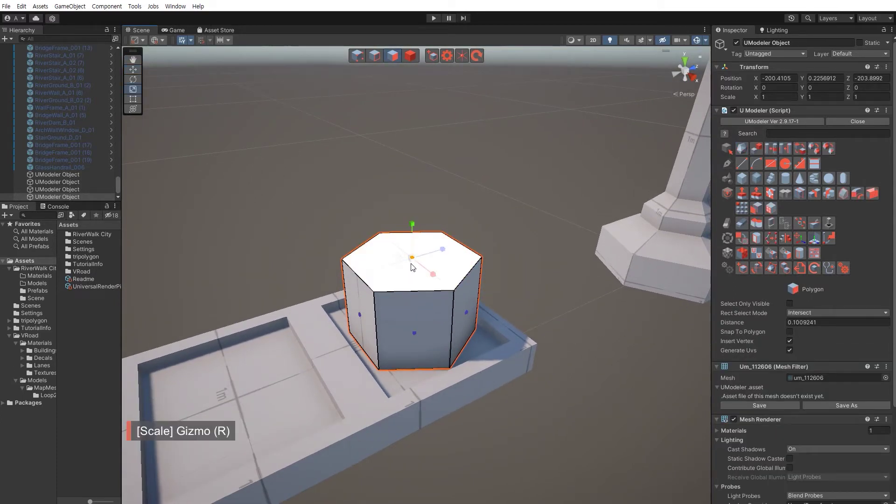
{"action": "left_click_drag", "start_coordinate": [412, 262], "coordinate": [412, 274]}
{"action": "key", "text": "w"}
{"action": "key", "text": "ctrl+z"}
{"action": "key", "text": "ctrl+z"}
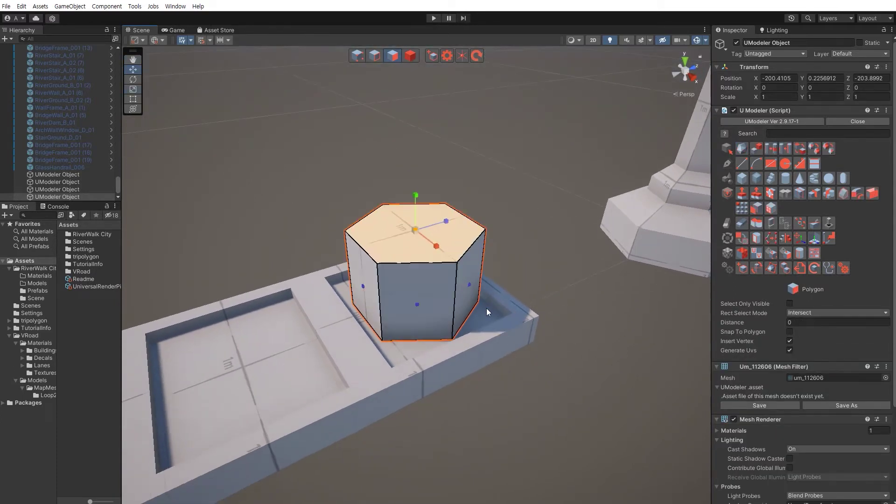
{"action": "key", "text": "ctrl+z"}
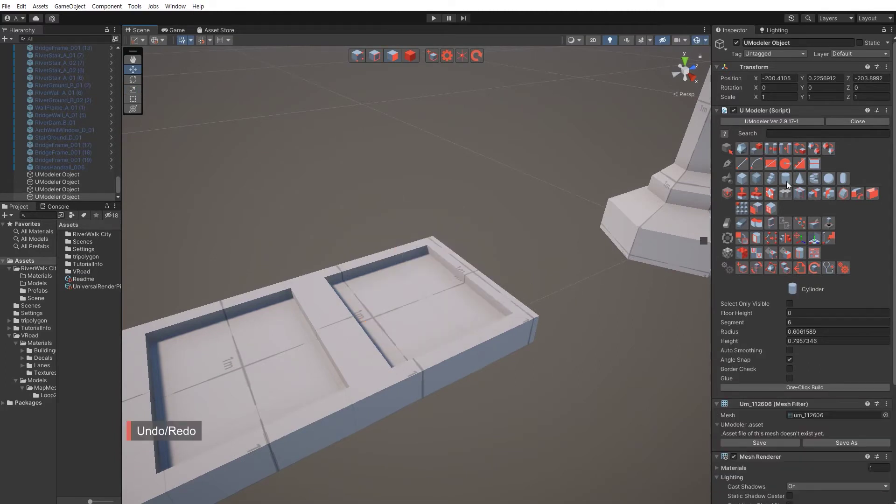
Draw a 10-segment cylinder about 0.58 in radius and 0.87 high in the middle of the end panel.
{"action": "left_click", "coordinate": [795, 322]}
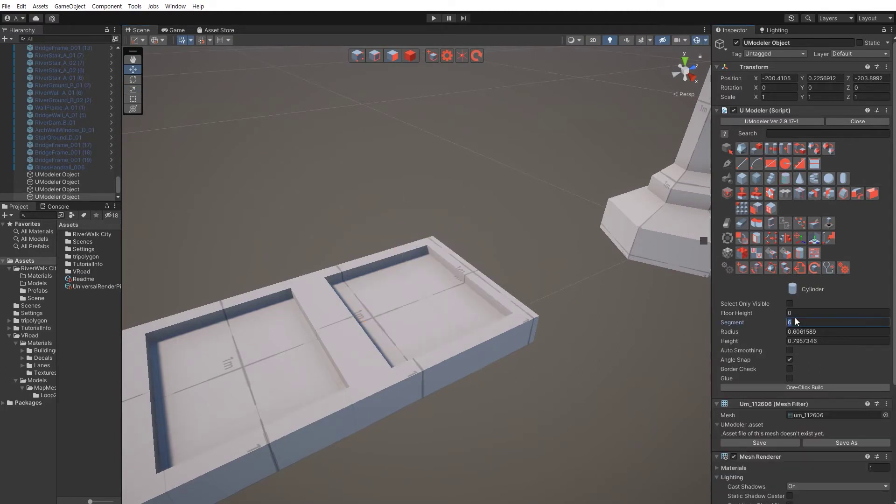
{"action": "middle_click_drag", "start_coordinate": [521, 332], "coordinate": [542, 305]}
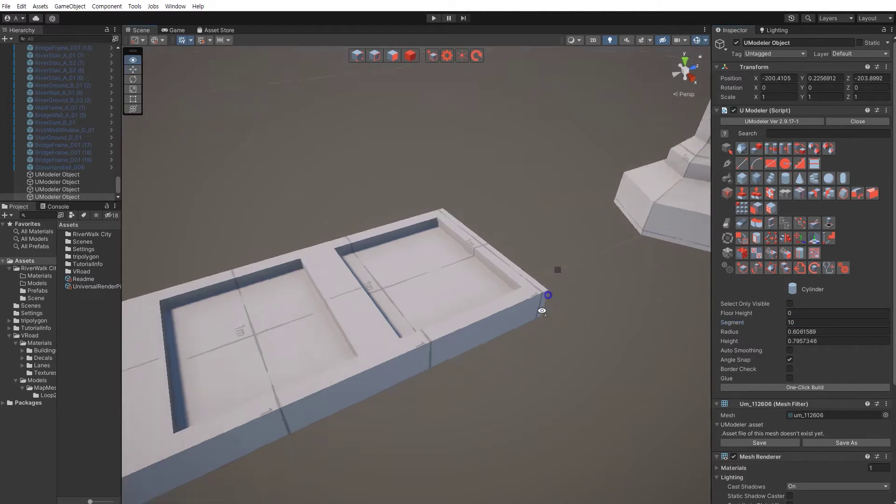
{"action": "left_click_drag", "start_coordinate": [543, 306], "coordinate": [542, 332], "text": "alt"}
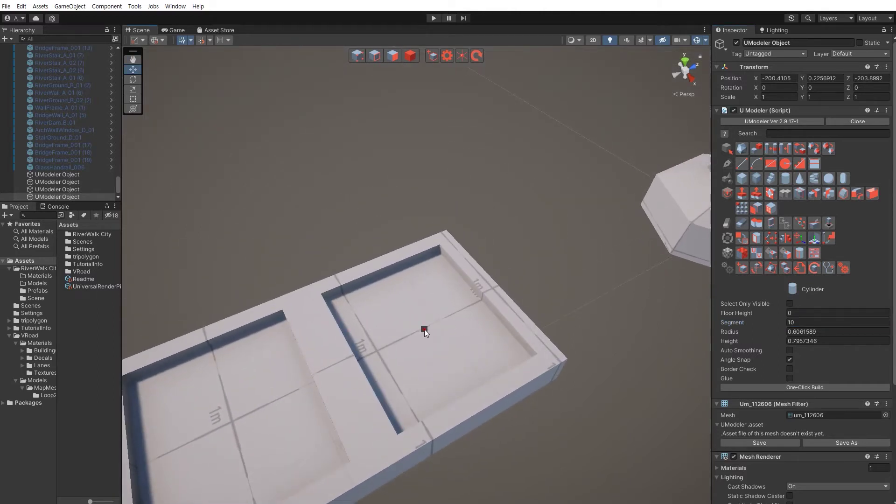
{"action": "left_click_drag", "start_coordinate": [424, 329], "coordinate": [463, 383]}
{"action": "left_click", "coordinate": [463, 384]}
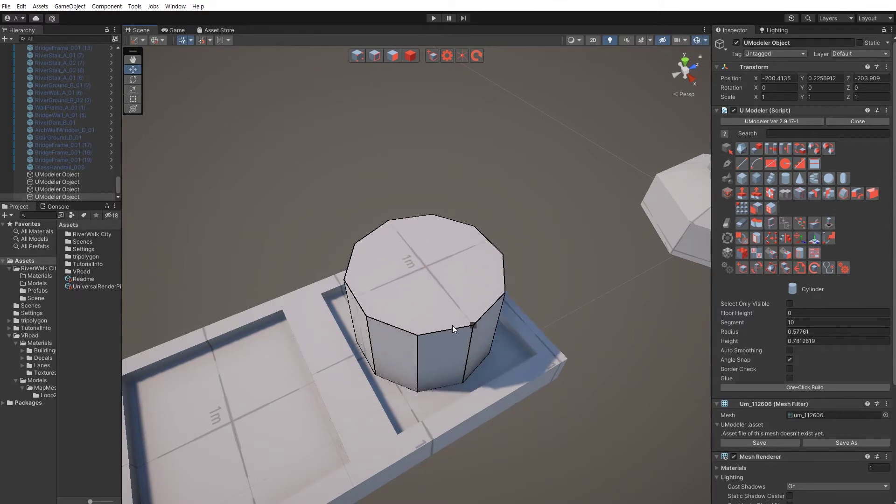
{"action": "key", "text": "space"}
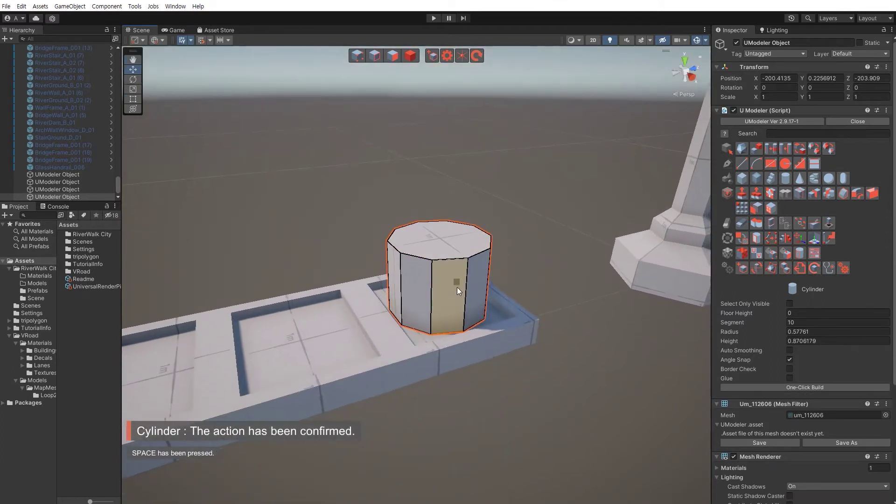
Scale the cylinder's top face uniformly to adjust the taper of its sides.
{"action": "key", "text": "shift+3"}
{"action": "left_click", "coordinate": [453, 245]}
{"action": "key", "text": "r"}
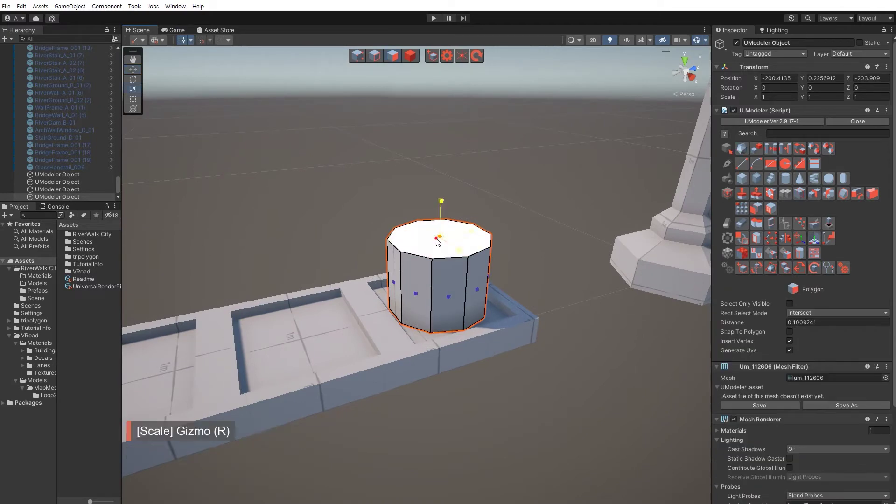
{"action": "key", "text": "w"}
{"action": "left_click_drag", "start_coordinate": [447, 328], "coordinate": [465, 316], "text": "alt"}
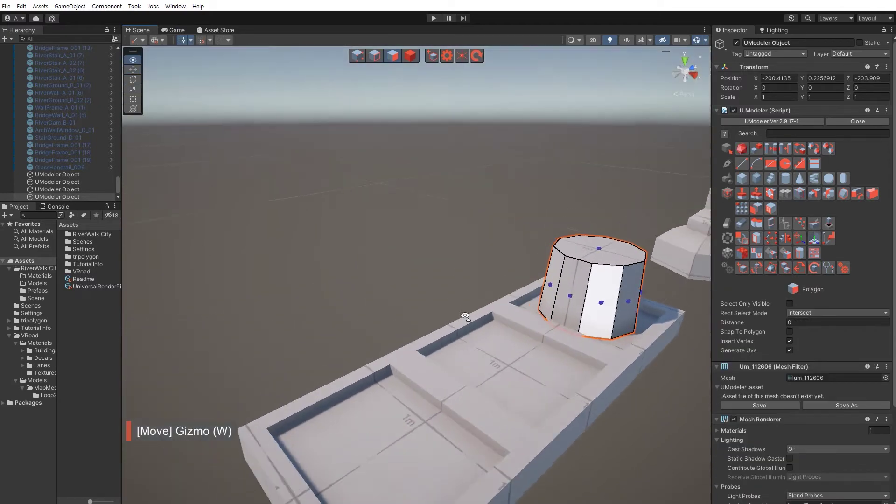
{"action": "key", "text": "d"}
{"action": "right_click_drag", "start_coordinate": [465, 316], "coordinate": [470, 295]}
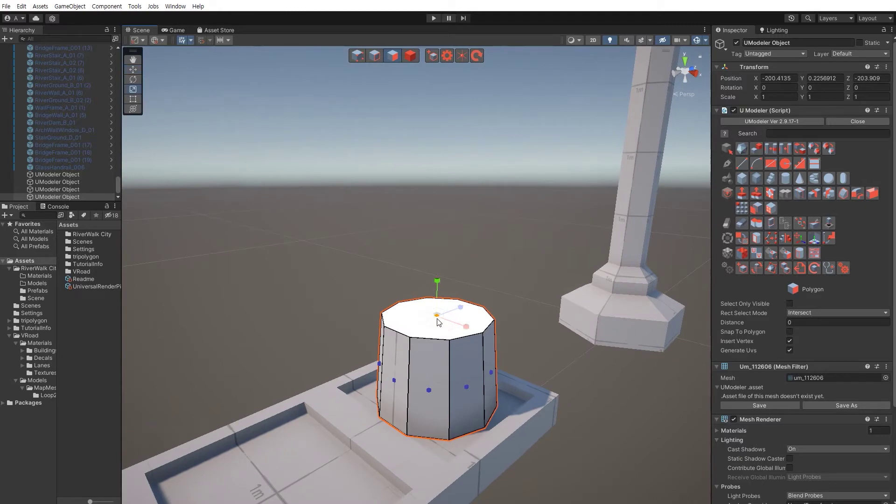
{"action": "key", "text": "r"}
{"action": "key", "text": "w"}
{"action": "left_click_drag", "start_coordinate": [439, 316], "coordinate": [456, 372], "text": "alt"}
{"action": "scroll", "coordinate": [438, 349], "scroll_direction": "up", "scroll_amount": 2}
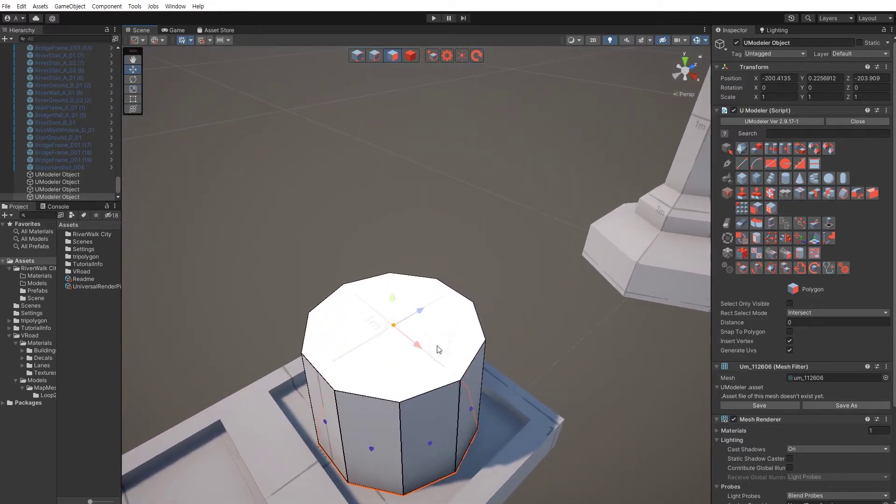
Inset the cylinder's top face into a narrow rim and extrude the inner face about 0.41 downward to hollow it.
{"action": "left_click", "coordinate": [426, 342]}
{"action": "left_click", "coordinate": [770, 193]}
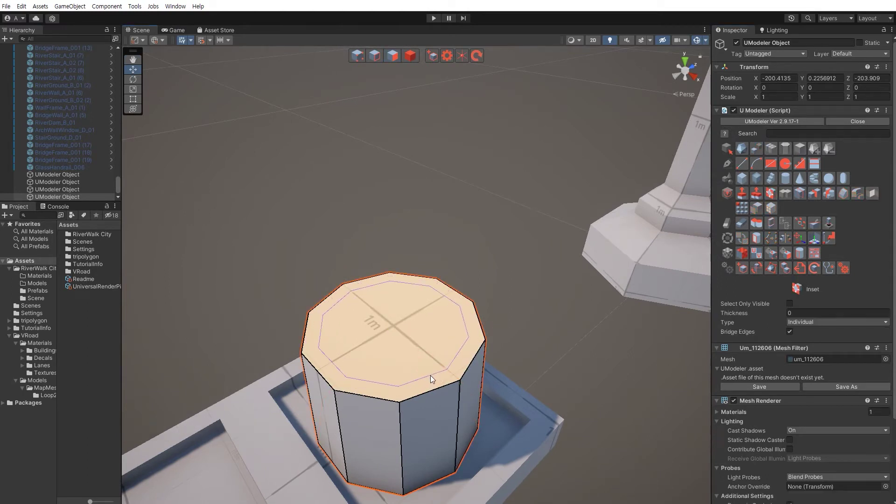
{"action": "key", "text": "space"}
{"action": "left_click_drag", "start_coordinate": [435, 375], "coordinate": [432, 365], "text": "alt"}
{"action": "key", "text": "shift+3"}
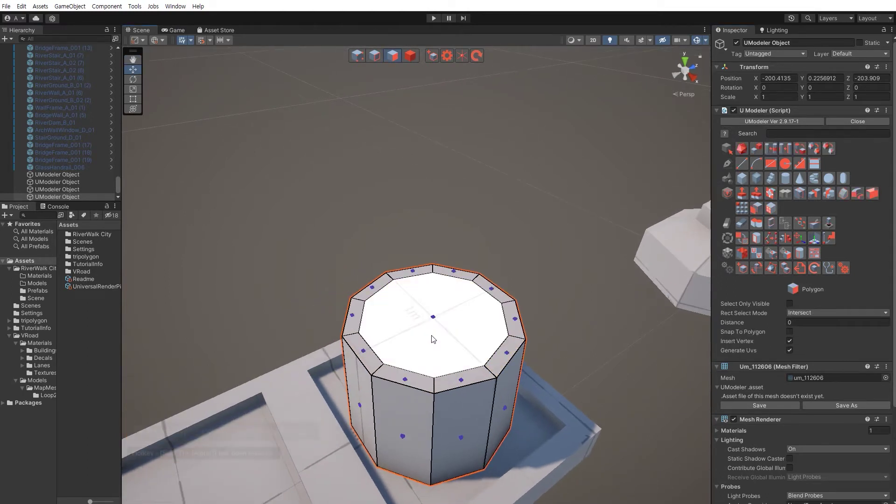
{"action": "right_click_drag", "start_coordinate": [438, 345], "coordinate": [438, 303]}
{"action": "left_click_drag", "start_coordinate": [458, 200], "coordinate": [437, 325], "text": "shift"}
Lower the rim vertices on one side of the hollow cylinder by about 0.15 to create a stepped edge.
{"action": "key", "text": "shift+1"}
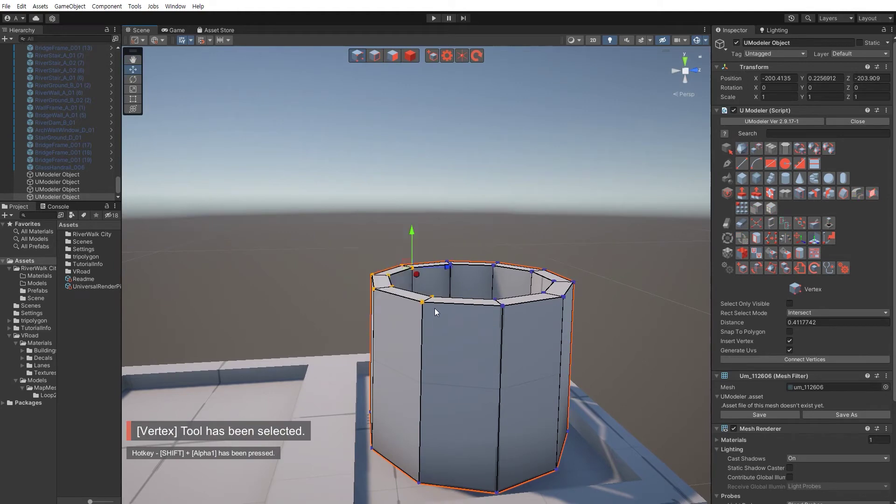
{"action": "left_click_drag", "start_coordinate": [413, 237], "coordinate": [407, 301]}
{"action": "key", "text": "ctrl+z"}
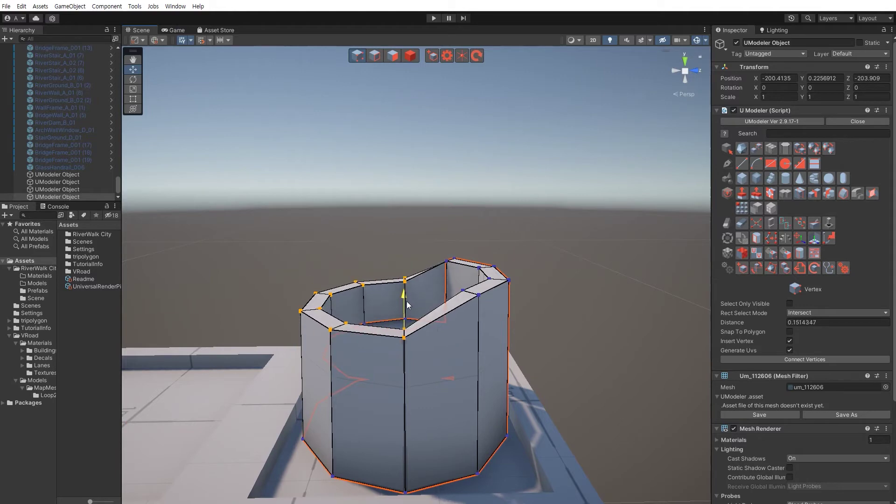
{"action": "left_click", "coordinate": [329, 249]}
{"action": "right_click_drag", "start_coordinate": [329, 249], "coordinate": [566, 398]}
{"action": "key", "text": "4"}
{"action": "left_click", "coordinate": [606, 430]}
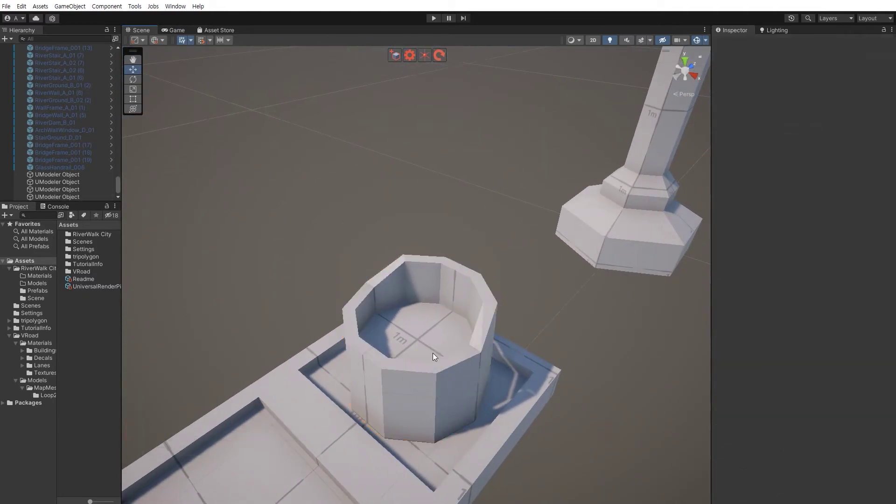
Move the inner floor face of the hollow cylinder down by about 0.13.
{"action": "left_click", "coordinate": [432, 353]}
{"action": "key", "text": "shift+3"}
{"action": "key", "text": "f"}
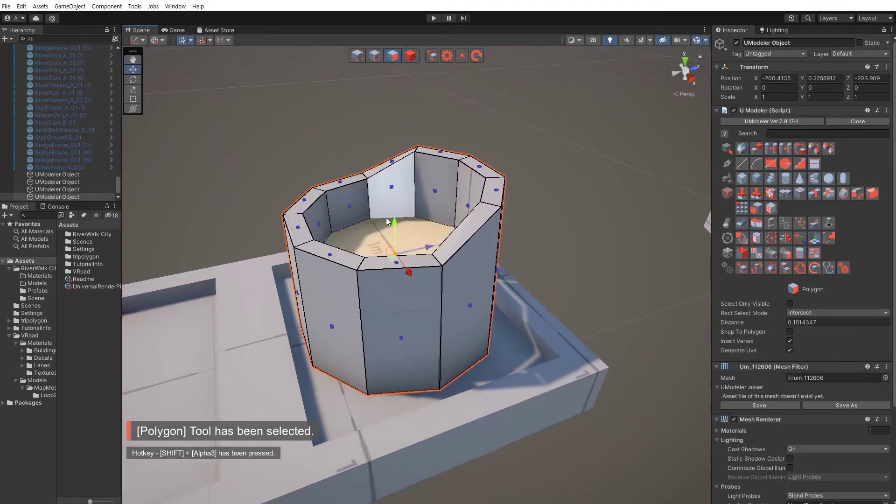
{"action": "left_click_drag", "start_coordinate": [395, 228], "coordinate": [409, 294]}
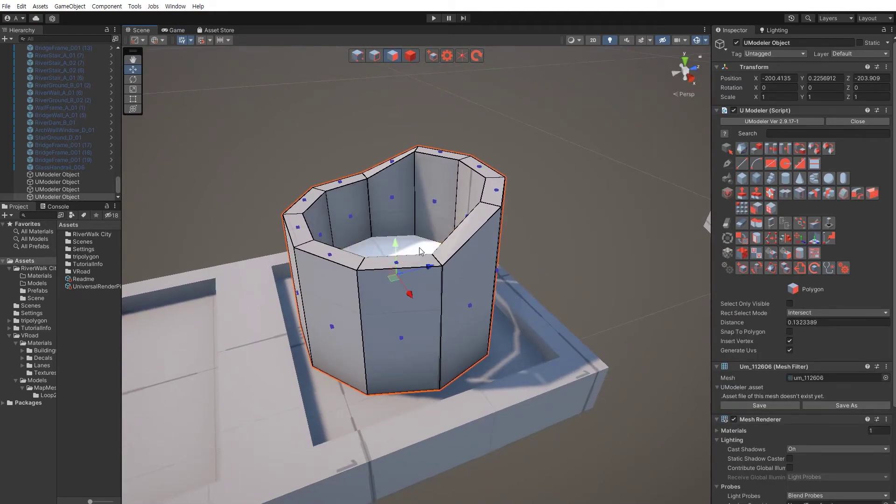
{"action": "key", "text": "s"}
{"action": "right_click_drag", "start_coordinate": [560, 272], "coordinate": [531, 354]}
{"action": "key", "text": "shift+4"}
{"action": "left_click", "coordinate": [470, 362]}
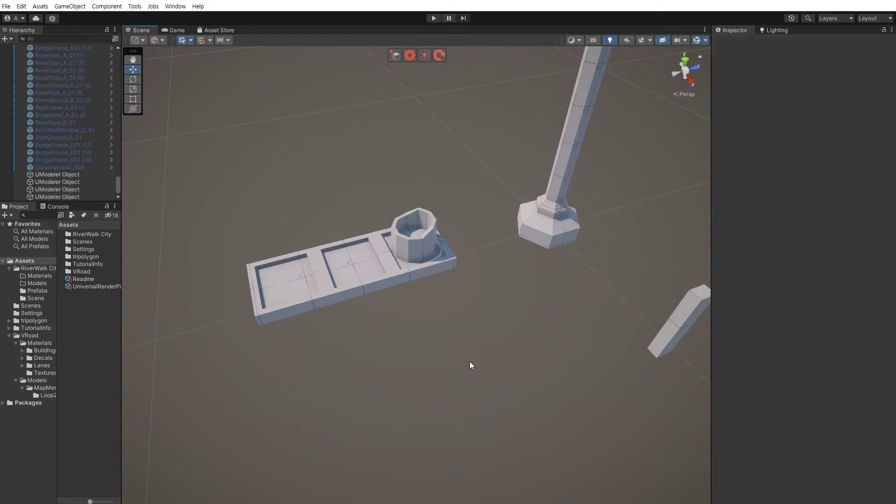
Add a smoothing group slot for the outer side faces of the hollow cylinder.
{"action": "right_click_drag", "start_coordinate": [469, 362], "coordinate": [442, 341]}
{"action": "key", "text": "a"}
{"action": "key", "text": "w"}
{"action": "left_click_drag", "start_coordinate": [442, 342], "coordinate": [422, 318], "text": "alt"}
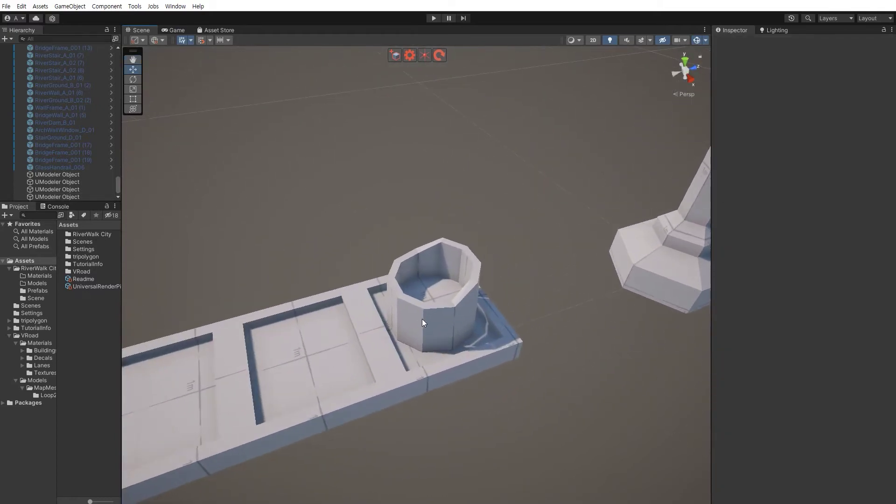
{"action": "left_click", "coordinate": [421, 318]}
{"action": "scroll", "coordinate": [419, 292], "scroll_direction": "up", "scroll_amount": 3}
{"action": "left_click_drag", "start_coordinate": [471, 256], "coordinate": [460, 240], "text": "alt"}
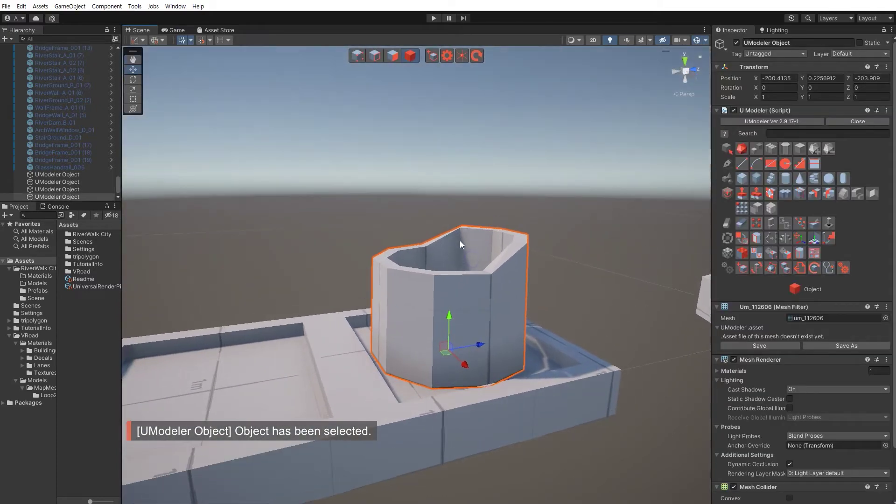
{"action": "key", "text": "shift+3"}
{"action": "left_click_drag", "start_coordinate": [470, 280], "coordinate": [539, 302], "text": "alt"}
{"action": "left_click", "coordinate": [801, 253]}
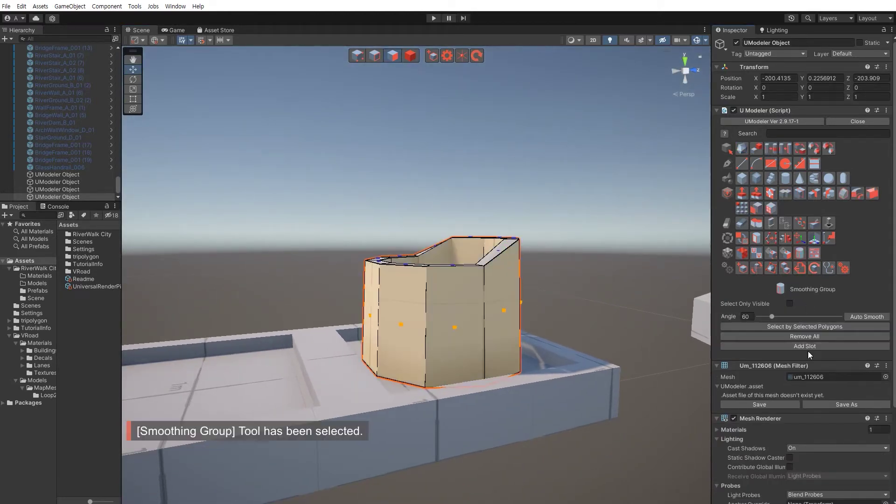
{"action": "left_click", "coordinate": [800, 345]}
{"action": "left_click", "coordinate": [603, 288]}
{"action": "left_click_drag", "start_coordinate": [603, 288], "coordinate": [572, 325], "text": "alt"}
{"action": "right_click_drag", "start_coordinate": [572, 325], "coordinate": [567, 330]}
{"action": "key", "text": "Escape"}
{"action": "key", "text": "Escape"}
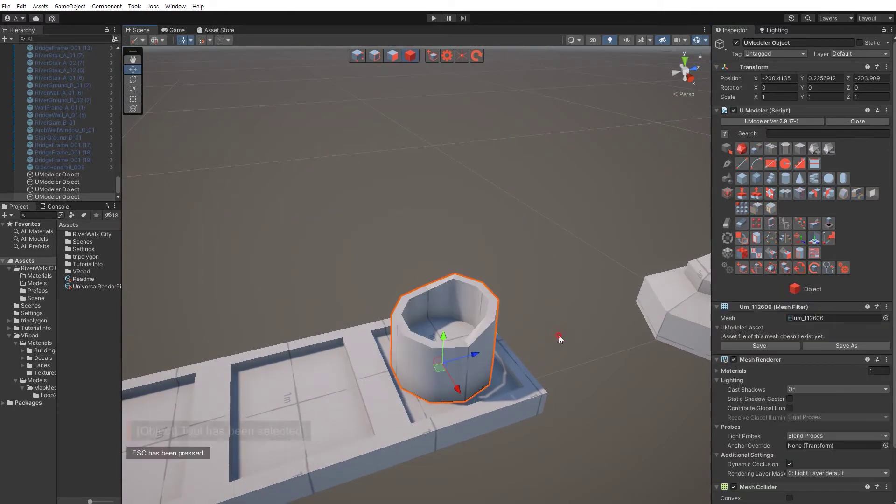
Examine the smoothed hollow cylinder's rim, inner walls and vertices from several angles.
{"action": "left_click", "coordinate": [559, 335]}
{"action": "left_click", "coordinate": [424, 329]}
{"action": "key", "text": "shift+1"}
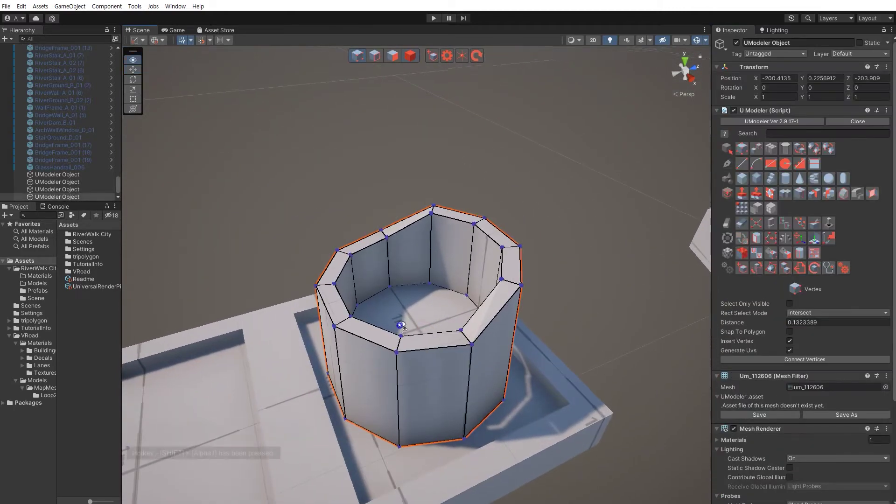
{"action": "scroll", "coordinate": [536, 309], "scroll_direction": "up", "scroll_amount": 5}
{"action": "left_click_drag", "start_coordinate": [536, 310], "coordinate": [403, 270], "text": "alt"}
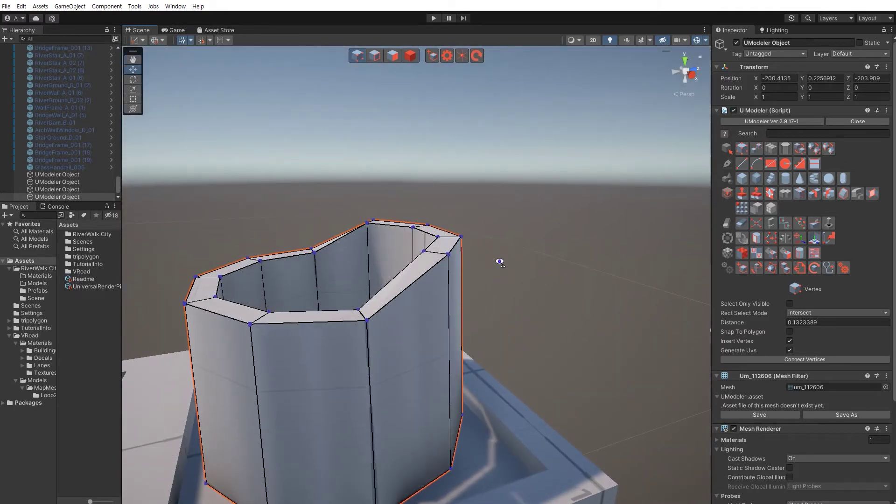
{"action": "right_click_drag", "start_coordinate": [499, 262], "coordinate": [506, 295]}
{"action": "key", "text": "s"}
{"action": "key", "text": "Escape"}
{"action": "left_click", "coordinate": [470, 349]}
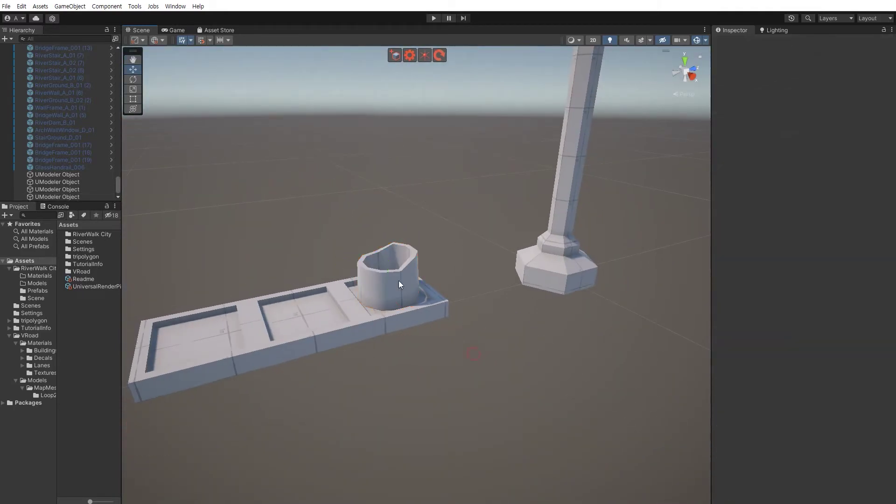
{"action": "left_click", "coordinate": [397, 299]}
{"action": "left_click_drag", "start_coordinate": [437, 290], "coordinate": [403, 335], "text": "alt"}
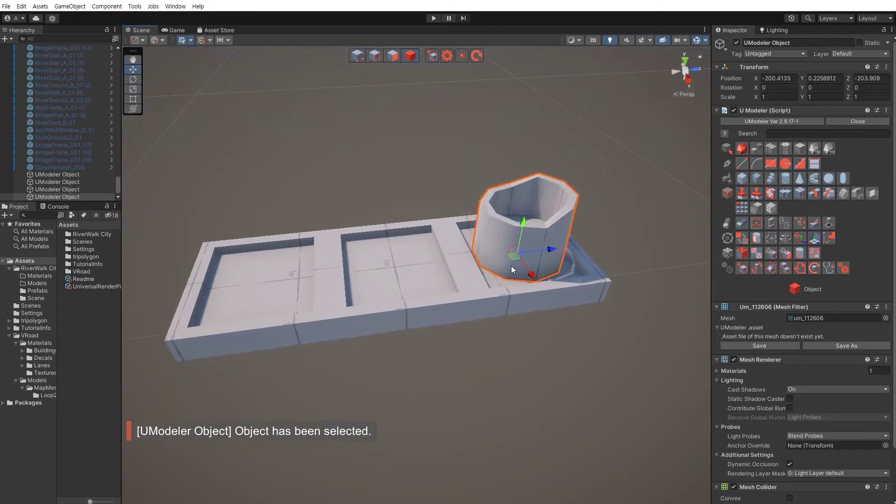
{"action": "key", "text": "ctrl+d"}
{"action": "left_click_drag", "start_coordinate": [551, 253], "coordinate": [294, 280]}
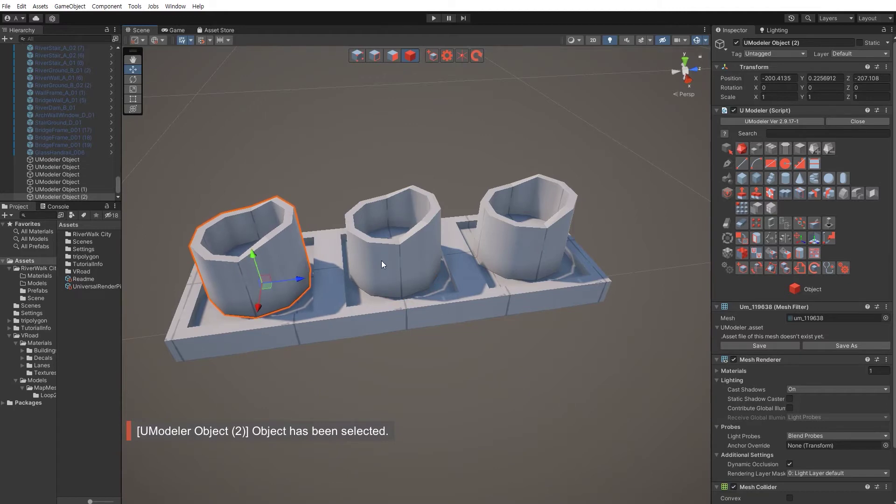
{"action": "key", "text": "ctrl+z"}
{"action": "key", "text": "ctrl+z"}
{"action": "key", "text": "ctrl+z"}
{"action": "key", "text": "ctrl+z"}
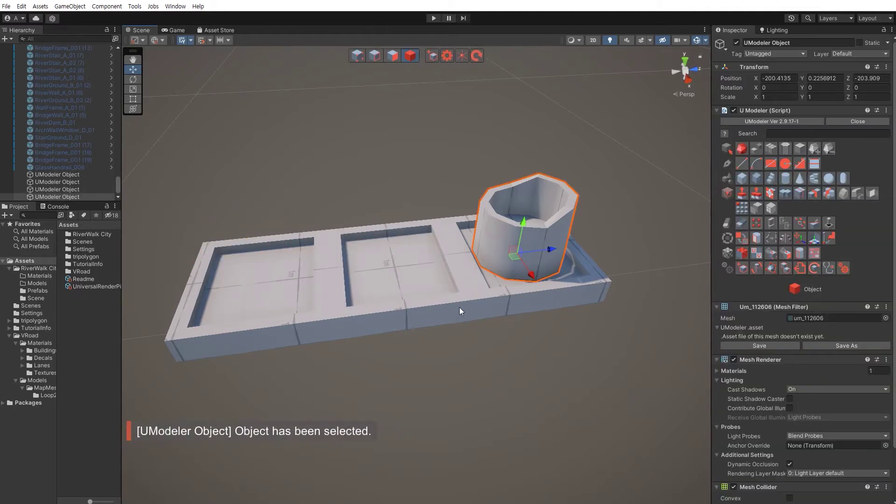
Raise the hollow cylinder above the box to Y 1.576 and delete its underside face.
{"action": "right_click_drag", "start_coordinate": [459, 307], "coordinate": [457, 259]}
{"action": "left_click_drag", "start_coordinate": [455, 259], "coordinate": [441, 121]}
{"action": "right_click_drag", "start_coordinate": [432, 244], "coordinate": [442, 197]}
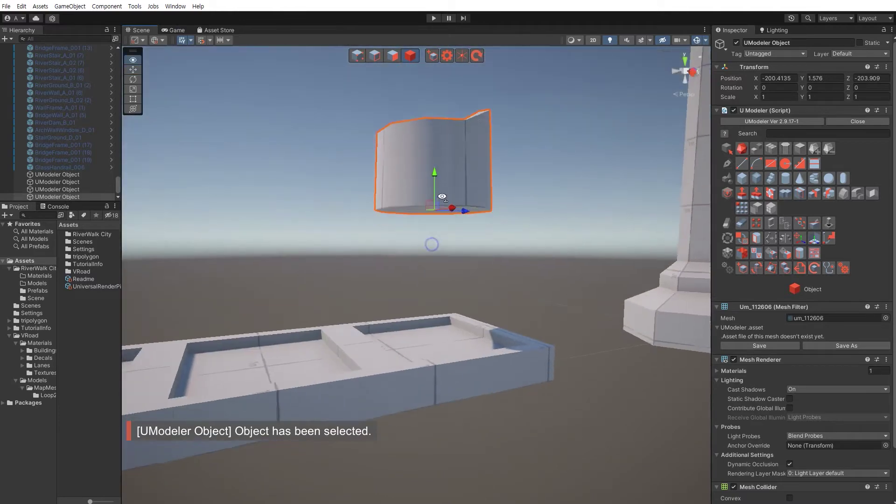
{"action": "left_click_drag", "start_coordinate": [442, 196], "coordinate": [417, 204], "text": "alt"}
{"action": "key", "text": "shift+3"}
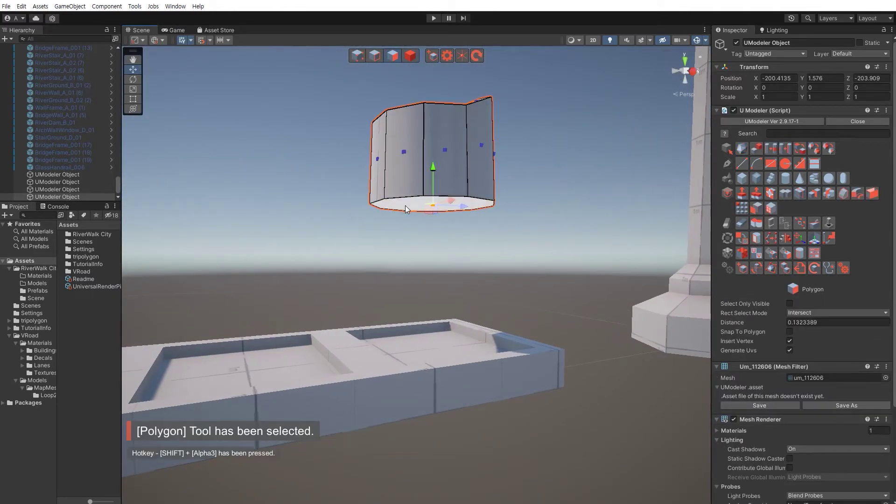
{"action": "key", "text": "Delete"}
{"action": "right_click_drag", "start_coordinate": [409, 216], "coordinate": [410, 233]}
{"action": "key", "text": "Escape"}
Lower the hollow cylinder back into its end panel at Y 0.219.
{"action": "left_click", "coordinate": [418, 200]}
{"action": "left_click", "coordinate": [410, 122]}
{"action": "right_click_drag", "start_coordinate": [411, 143], "coordinate": [407, 177]}
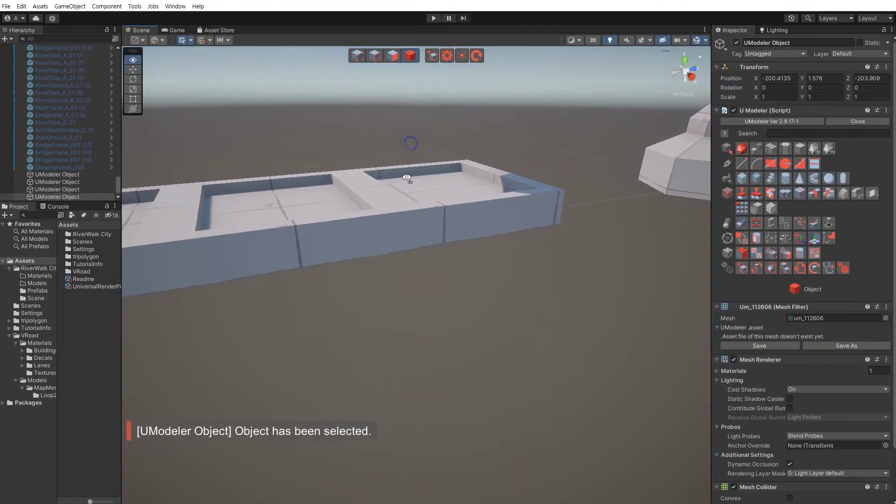
{"action": "left_click_drag", "start_coordinate": [406, 178], "coordinate": [455, 400], "text": "alt"}
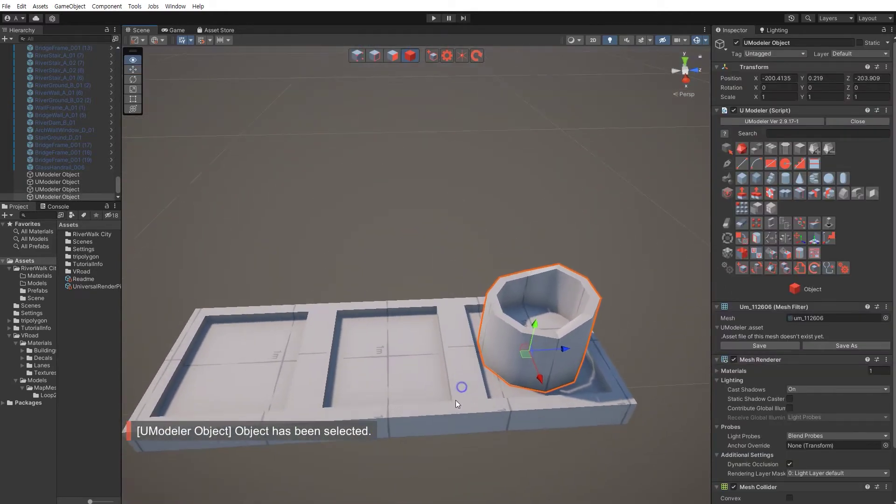
Duplicate the hollow cylinder into the middle panel at Z -205.522 and the far end panel at Z -207.141.
{"action": "key", "text": "ctrl+d"}
{"action": "left_click_drag", "start_coordinate": [559, 351], "coordinate": [417, 337]}
{"action": "middle_click_drag", "start_coordinate": [340, 435], "coordinate": [480, 379]}
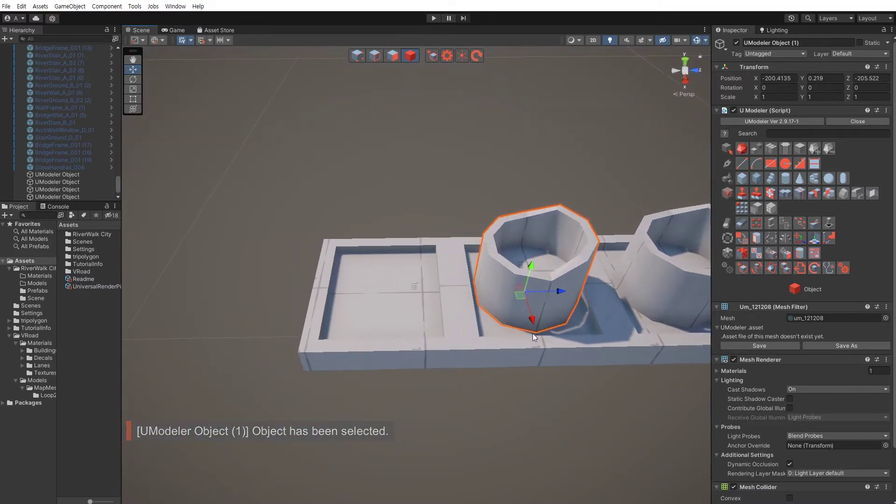
{"action": "key", "text": "ctrl+d"}
{"action": "left_click_drag", "start_coordinate": [559, 292], "coordinate": [413, 292]}
{"action": "left_click", "coordinate": [486, 416]}
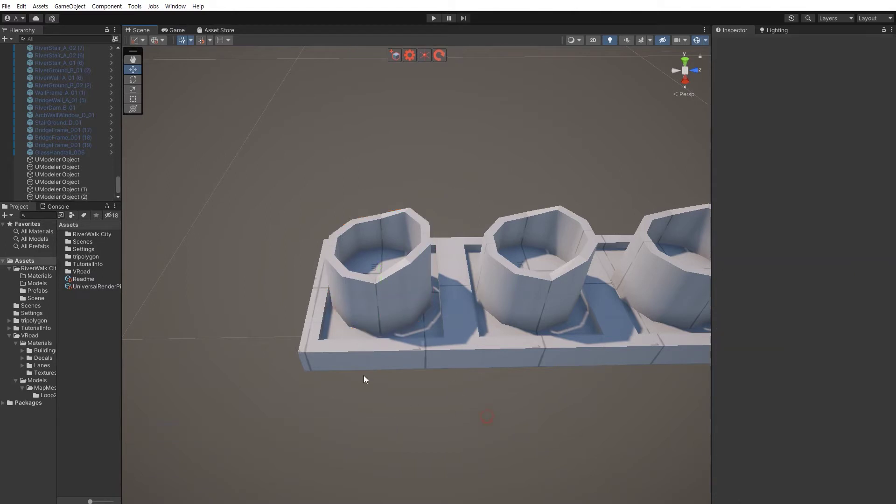
Combine the three hollow cylinders and the recessed box into a single object.
{"action": "left_click_drag", "start_coordinate": [365, 379], "coordinate": [373, 342], "text": "alt"}
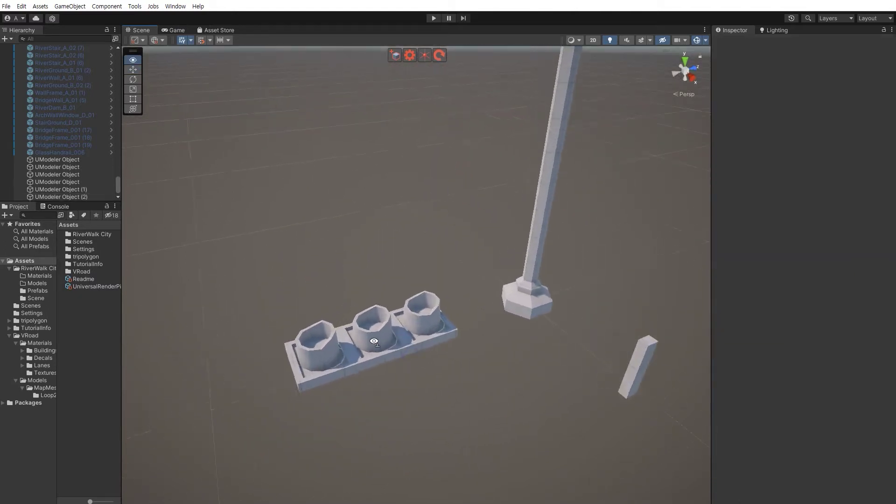
{"action": "right_click_drag", "start_coordinate": [374, 341], "coordinate": [343, 363]}
{"action": "key", "text": "w"}
{"action": "left_click", "coordinate": [327, 329]}
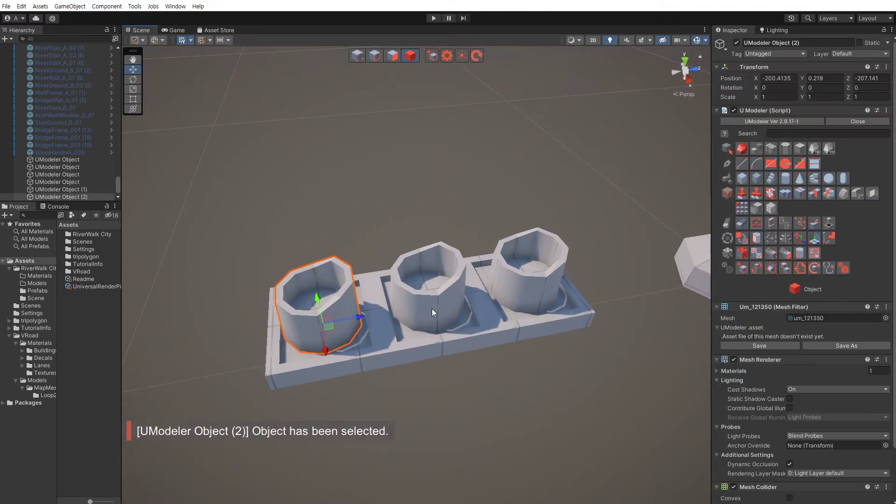
{"action": "left_click", "coordinate": [432, 309], "text": "shift"}
{"action": "left_click", "coordinate": [507, 285], "text": "shift"}
{"action": "left_click", "coordinate": [435, 349], "text": "shift"}
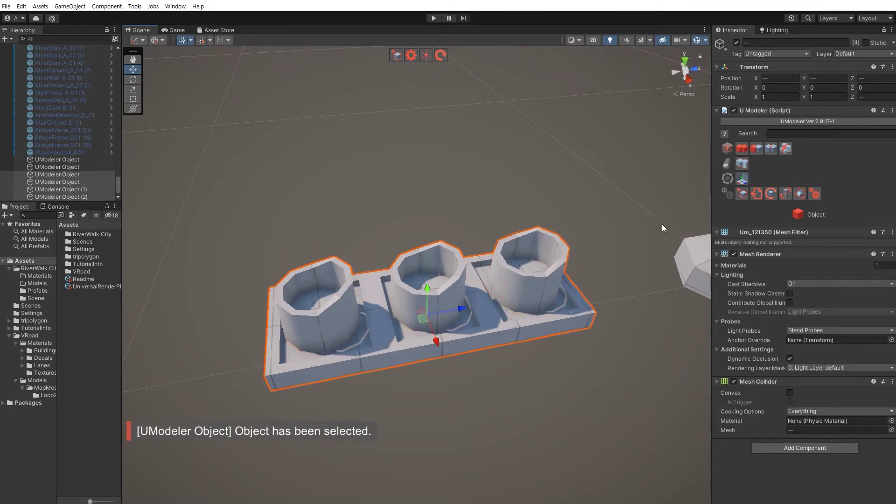
{"action": "left_click", "coordinate": [742, 163]}
Raise the combined object to Y 2.861 and stand it upright with an X rotation of -90.
{"action": "left_click_drag", "start_coordinate": [512, 306], "coordinate": [469, 283], "text": "alt"}
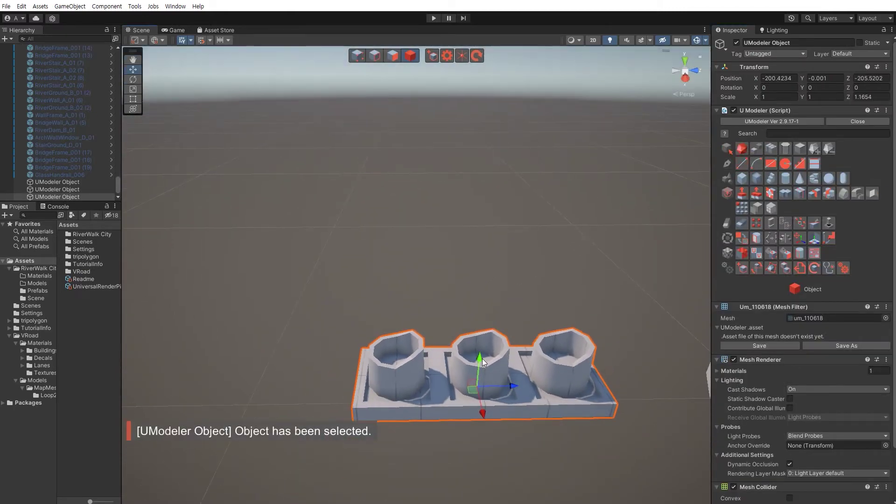
{"action": "left_click_drag", "start_coordinate": [483, 359], "coordinate": [455, 369]}
{"action": "key", "text": "e"}
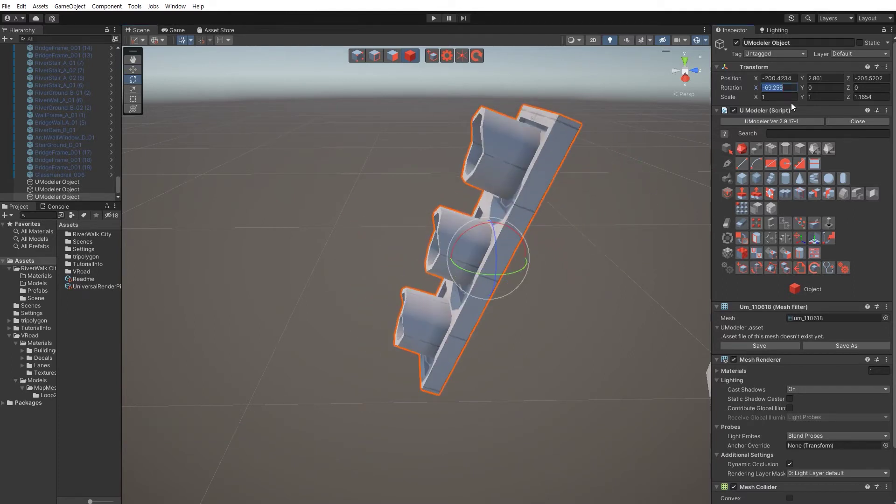
{"action": "type", "text": "-80"}
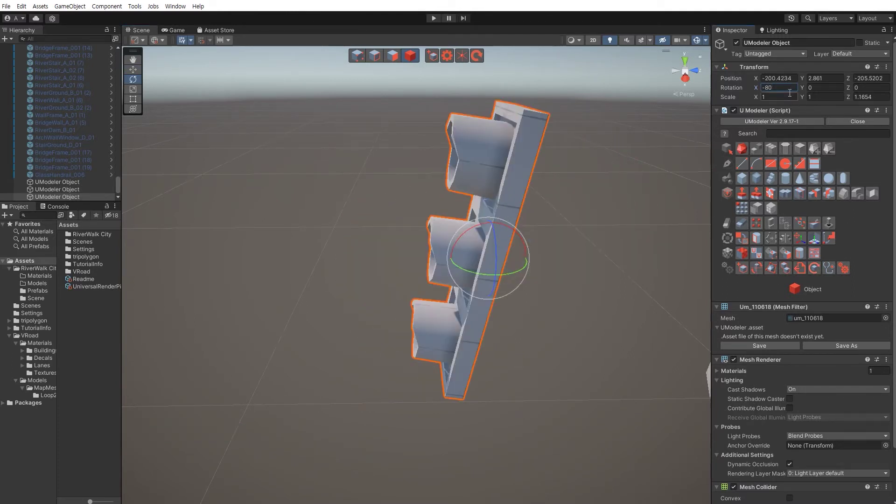
{"action": "key", "text": "BackSpace"}
{"action": "key", "text": "BackSpace"}
{"action": "type", "text": "90"}
{"action": "key", "text": "Return"}
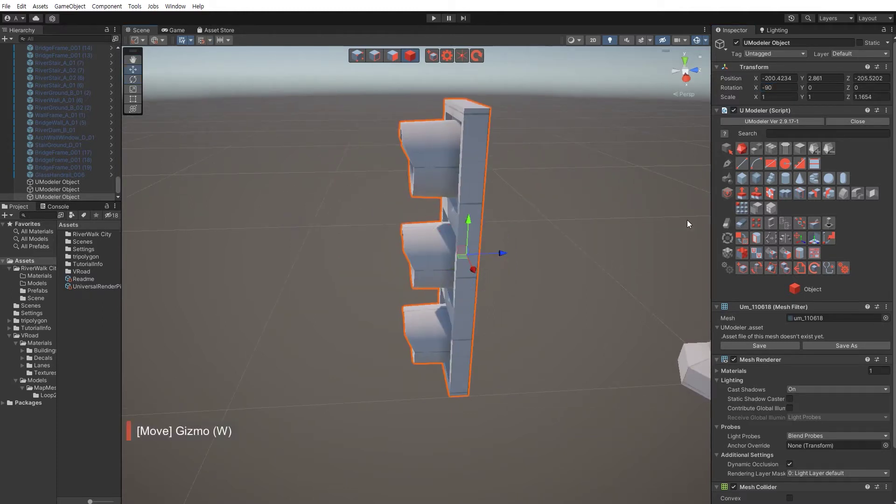
Bake the combined object's scale into its mesh.
{"action": "left_click", "coordinate": [742, 253]}
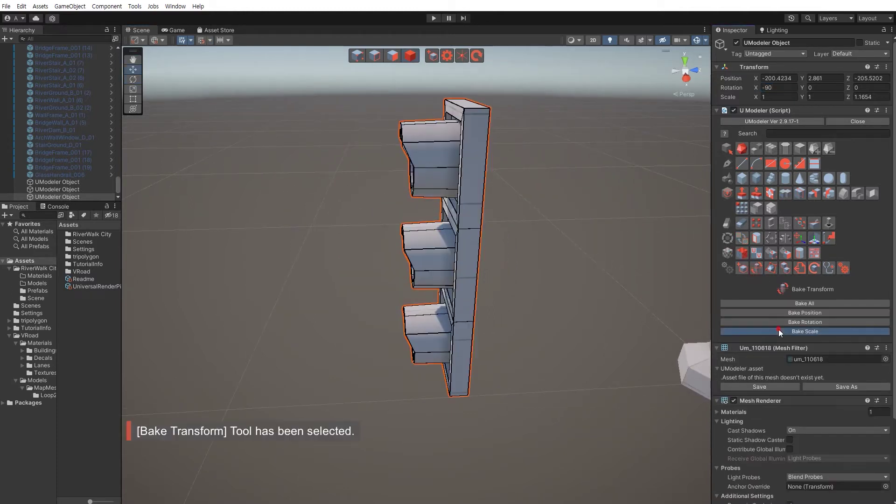
{"action": "left_click", "coordinate": [778, 329]}
{"action": "left_click", "coordinate": [551, 310]}
Clone the uppermost back face of the upright box into a separate object.
{"action": "left_click_drag", "start_coordinate": [541, 303], "coordinate": [481, 301], "text": "alt"}
{"action": "left_click", "coordinate": [542, 256]}
{"action": "key", "text": "shift+3"}
{"action": "left_click", "coordinate": [482, 303]}
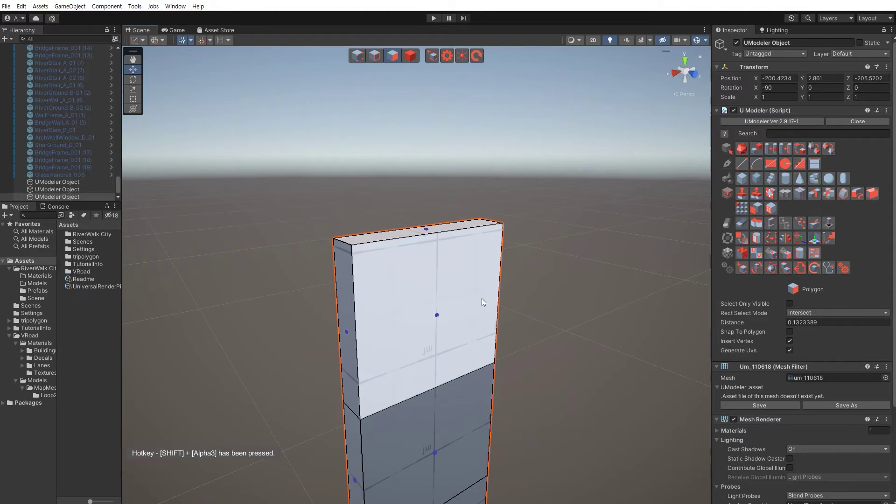
{"action": "left_click_drag", "start_coordinate": [484, 290], "coordinate": [485, 300], "text": "alt"}
{"action": "scroll", "coordinate": [532, 324], "scroll_direction": "down", "scroll_amount": 3}
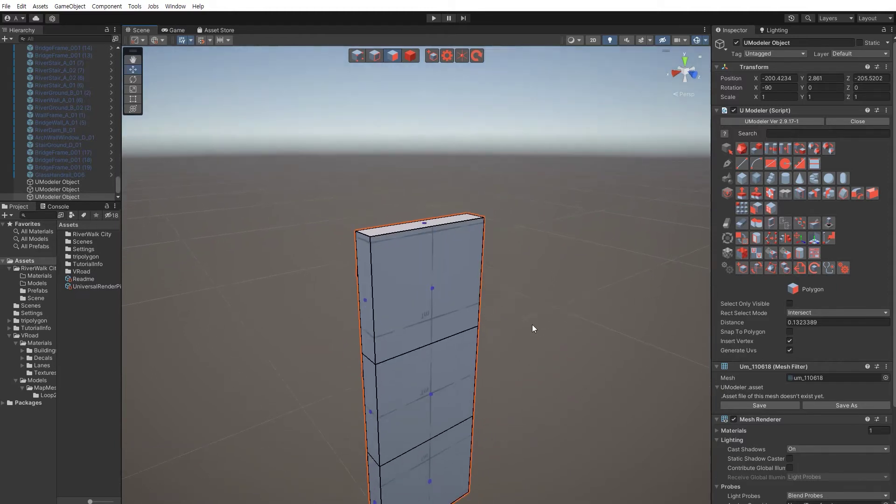
{"action": "left_click_drag", "start_coordinate": [527, 324], "coordinate": [492, 323], "text": "alt"}
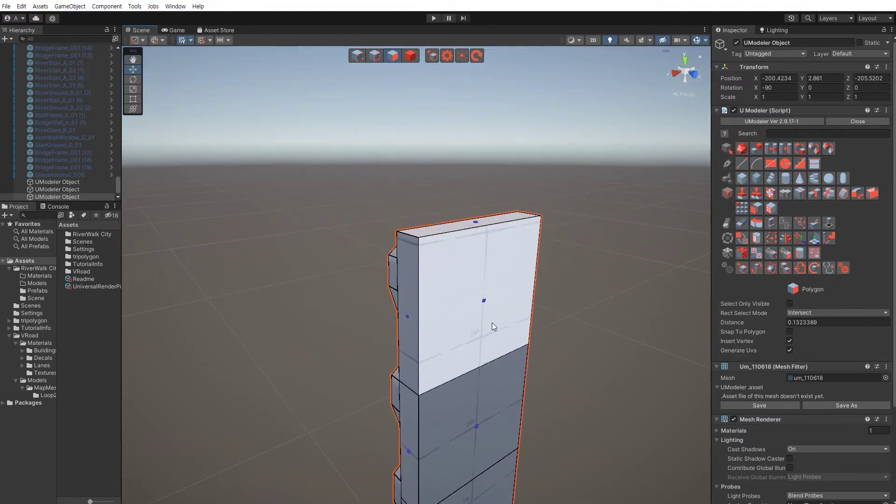
{"action": "left_click", "coordinate": [494, 324]}
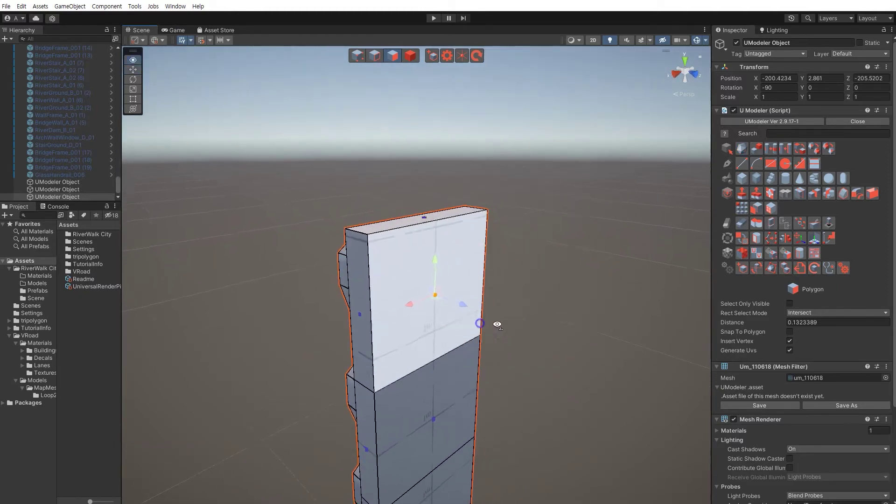
{"action": "left_click", "coordinate": [756, 223]}
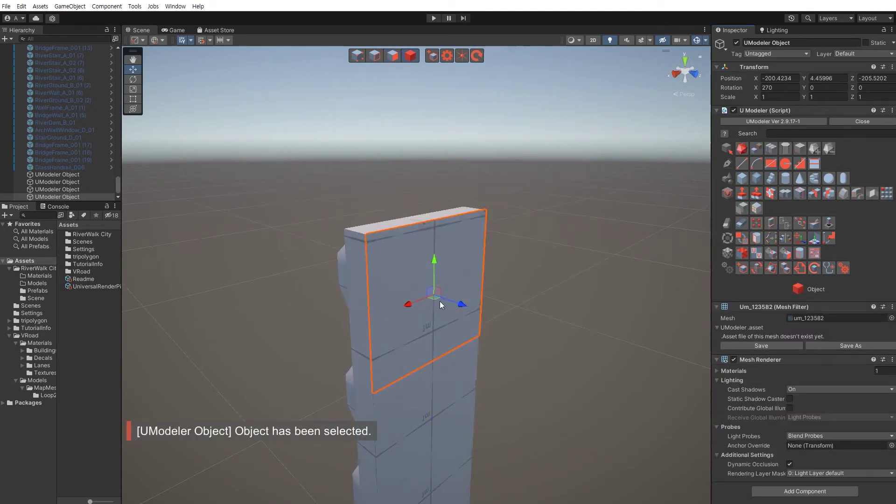
Extrude the cloned face outward from the back of the box to form a block.
{"action": "key", "text": "shift+3"}
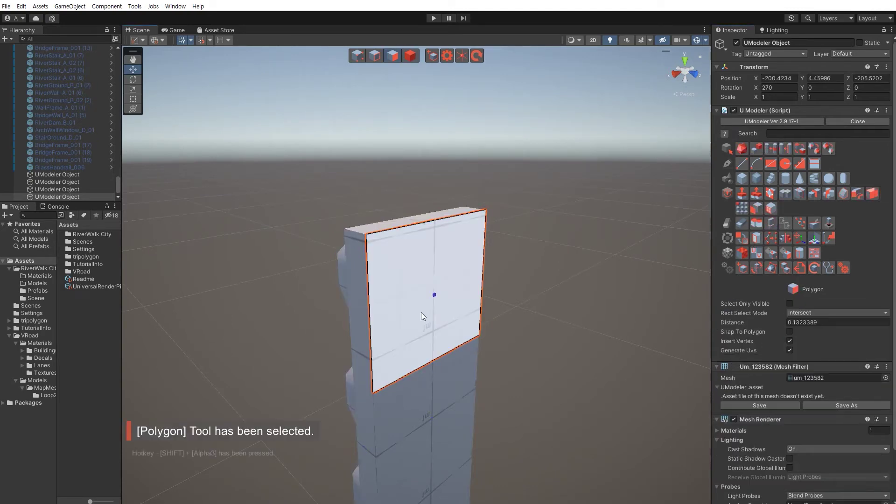
{"action": "left_click_drag", "start_coordinate": [456, 310], "coordinate": [558, 361], "text": "shift"}
{"action": "key", "text": "Escape"}
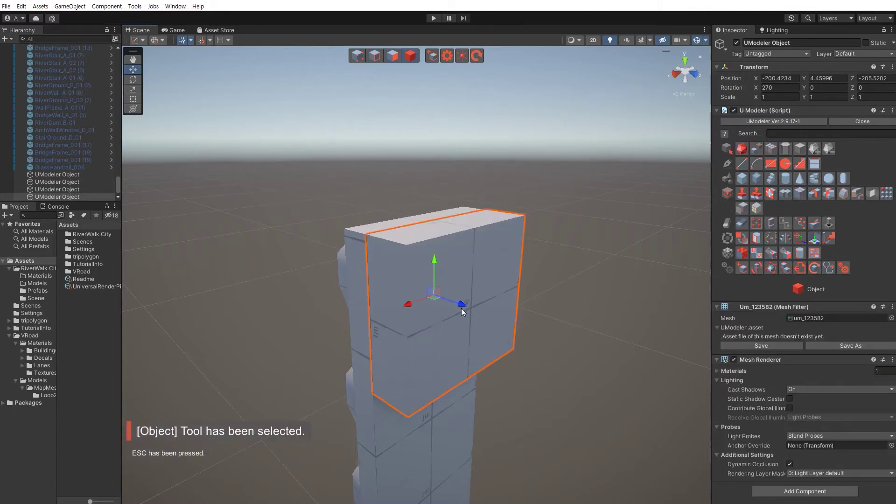
Move the block's pivot to the centre of its outer face and scale the block uniformly to about 0.196.
{"action": "left_click", "coordinate": [513, 327]}
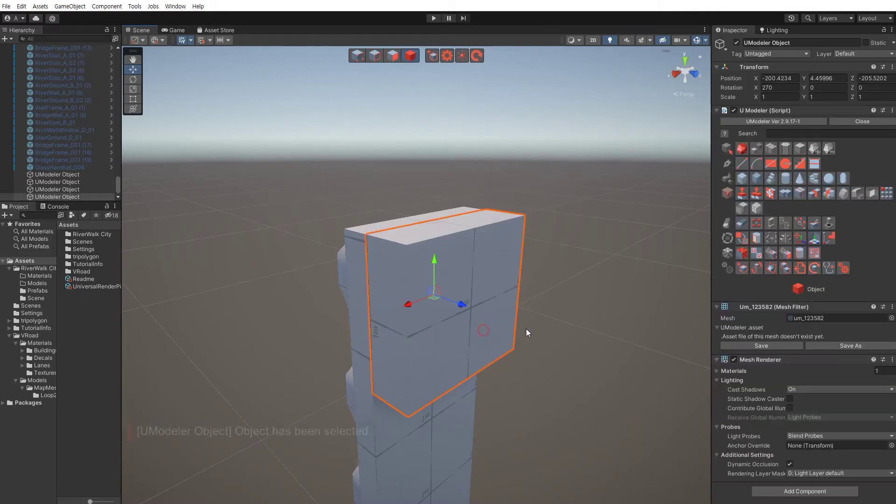
{"action": "left_click", "coordinate": [816, 239]}
{"action": "left_click", "coordinate": [810, 326]}
{"action": "right_click_drag", "start_coordinate": [486, 324], "coordinate": [507, 322]}
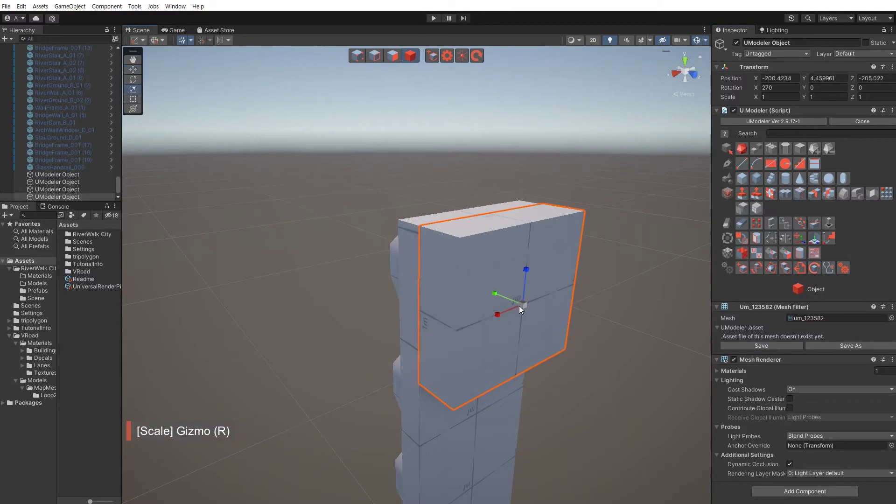
{"action": "left_click_drag", "start_coordinate": [522, 304], "coordinate": [530, 354]}
{"action": "key", "text": "w"}
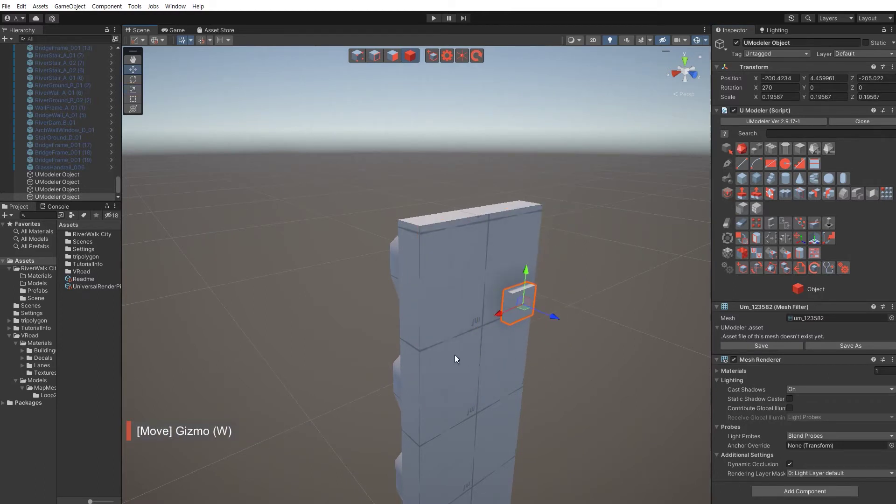
{"action": "right_click_drag", "start_coordinate": [454, 355], "coordinate": [491, 365]}
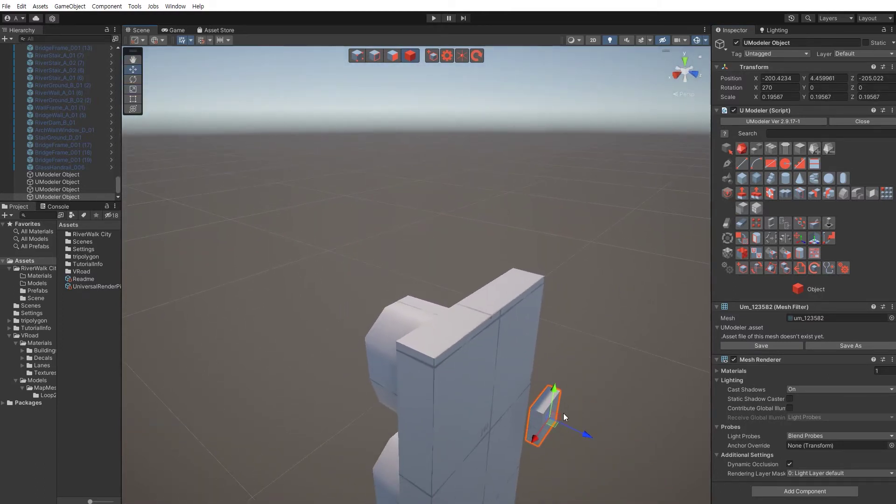
Place the small block against the upper back of the signal box and lengthen its outer end into a mounting arm.
{"action": "left_click_drag", "start_coordinate": [554, 418], "coordinate": [467, 299]}
{"action": "left_click", "coordinate": [553, 363]}
{"action": "left_click", "coordinate": [503, 338]}
{"action": "key", "text": "shift+3"}
{"action": "left_click_drag", "start_coordinate": [542, 322], "coordinate": [570, 327]}
{"action": "scroll", "coordinate": [455, 367], "scroll_direction": "down", "scroll_amount": 6}
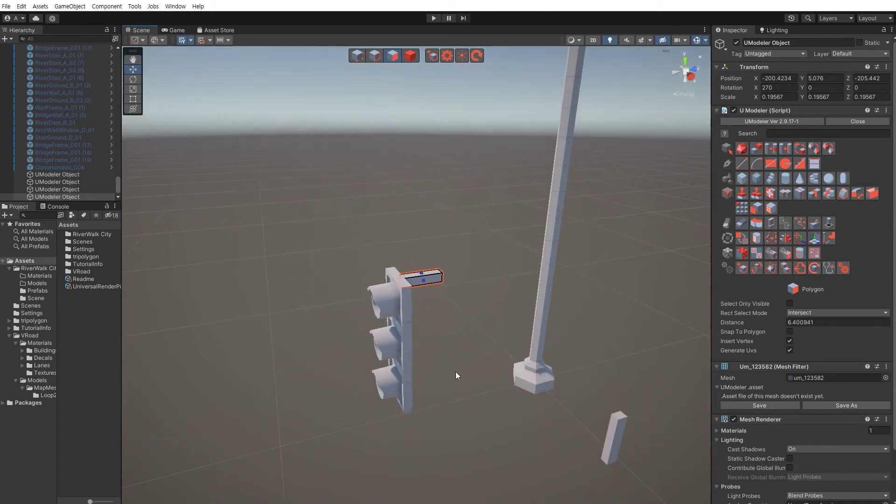
Duplicate the mounting arm and lower the copy to Y 0.71 near the lower end of the signal box.
{"action": "left_click", "coordinate": [454, 372]}
{"action": "key", "text": "w"}
{"action": "right_click_drag", "start_coordinate": [434, 359], "coordinate": [341, 317]}
{"action": "left_click", "coordinate": [301, 253]}
{"action": "right_click_drag", "start_coordinate": [318, 271], "coordinate": [311, 246]}
{"action": "key", "text": "ctrl+d"}
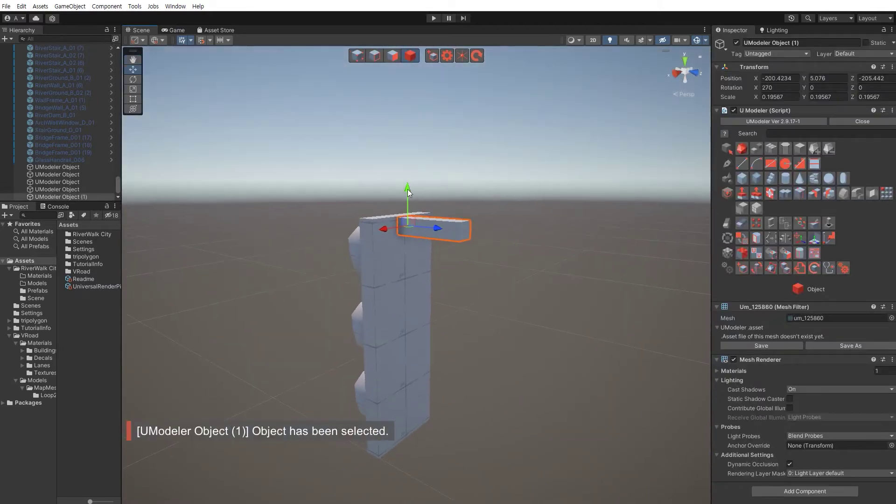
{"action": "left_click_drag", "start_coordinate": [407, 189], "coordinate": [430, 368]}
{"action": "left_click", "coordinate": [497, 387]}
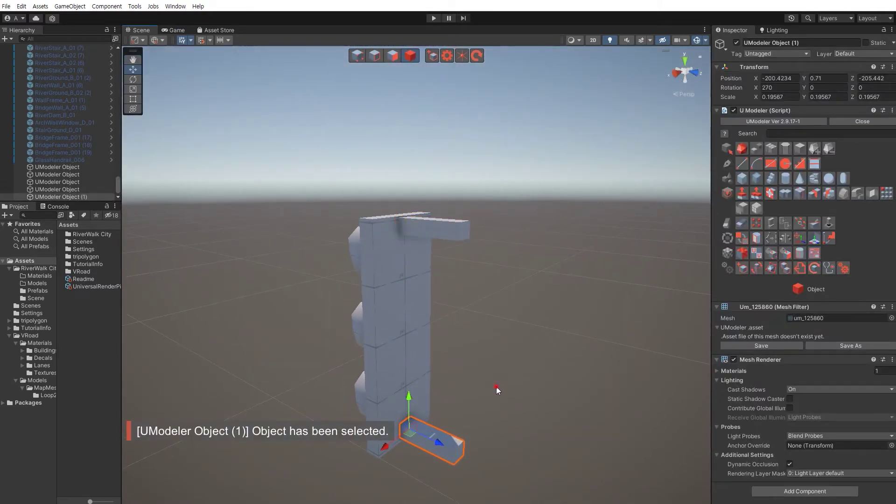
Combine both mounting arms and the signal box into a single object.
{"action": "left_click", "coordinate": [444, 223]}
{"action": "left_click", "coordinate": [435, 438], "text": "shift"}
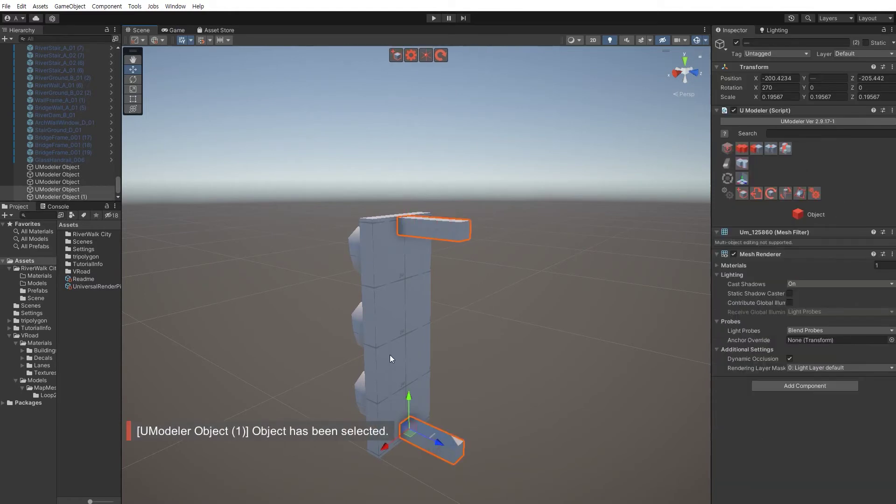
{"action": "left_click", "coordinate": [390, 355], "text": "shift"}
{"action": "left_click", "coordinate": [564, 308]}
{"action": "left_click_drag", "start_coordinate": [564, 308], "coordinate": [450, 308], "text": "alt"}
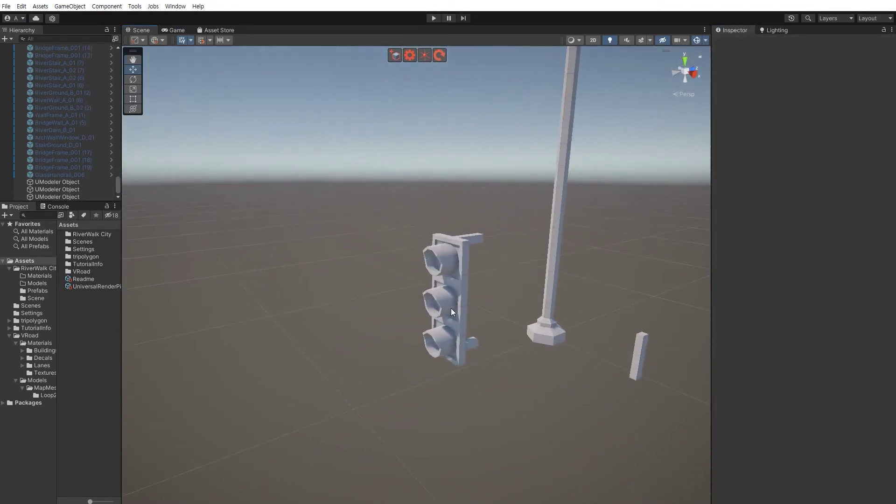
Scale the traffic signal to about 0.69 and position it in front of the pole at X -200.061, Y 7.64, Z -200.91.
{"action": "left_click", "coordinate": [451, 308]}
{"action": "left_click_drag", "start_coordinate": [420, 355], "coordinate": [474, 273]}
{"action": "key", "text": "f"}
{"action": "right_click_drag", "start_coordinate": [448, 316], "coordinate": [567, 297]}
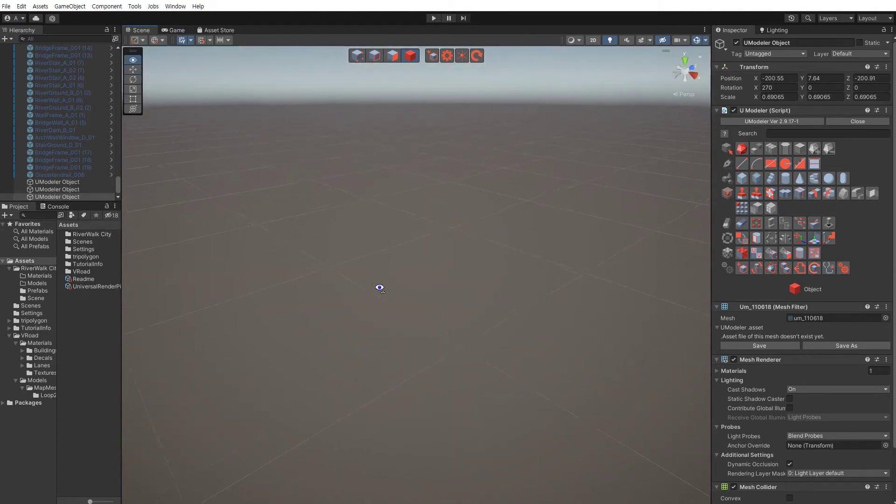
{"action": "right_click_drag", "start_coordinate": [379, 288], "coordinate": [427, 277]}
{"action": "key", "text": "w"}
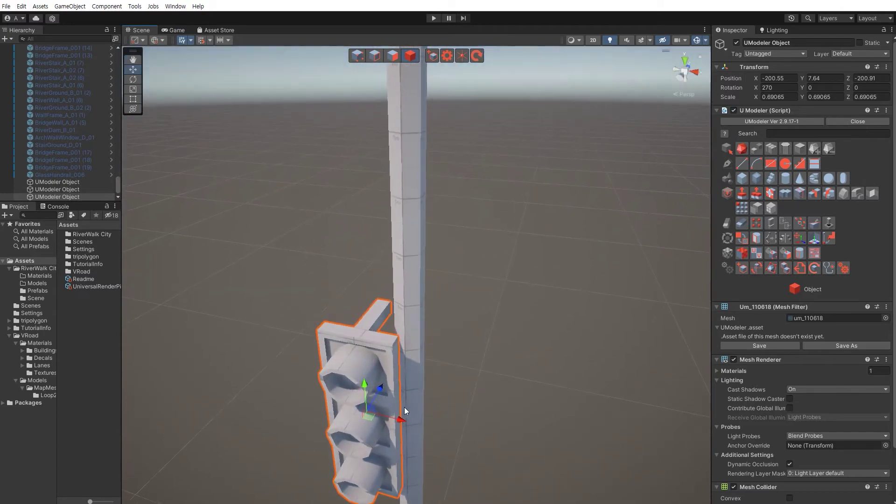
{"action": "left_click_drag", "start_coordinate": [397, 417], "coordinate": [406, 353]}
Move the end vertices of both mounting arms so the arms reach into the pole.
{"action": "key", "text": "shift+1"}
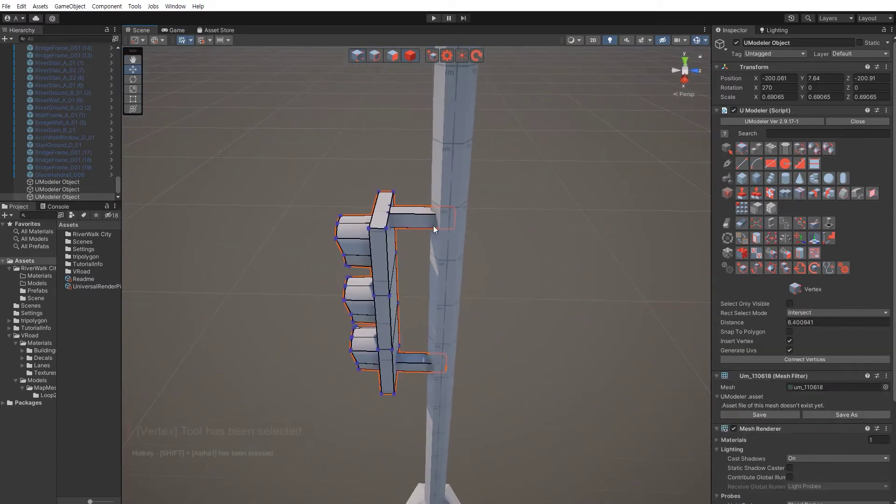
{"action": "left_click_drag", "start_coordinate": [427, 186], "coordinate": [522, 388]}
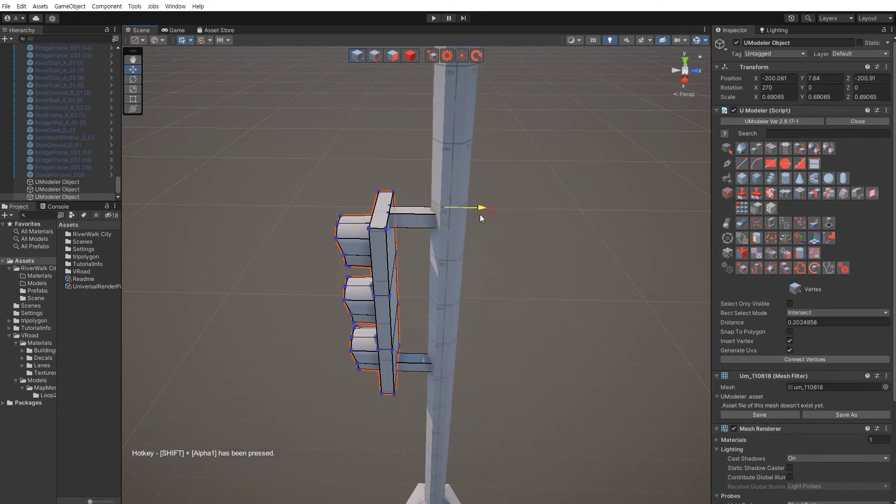
{"action": "left_click_drag", "start_coordinate": [480, 214], "coordinate": [477, 216]}
{"action": "left_click", "coordinate": [538, 327]}
{"action": "left_click", "coordinate": [531, 360]}
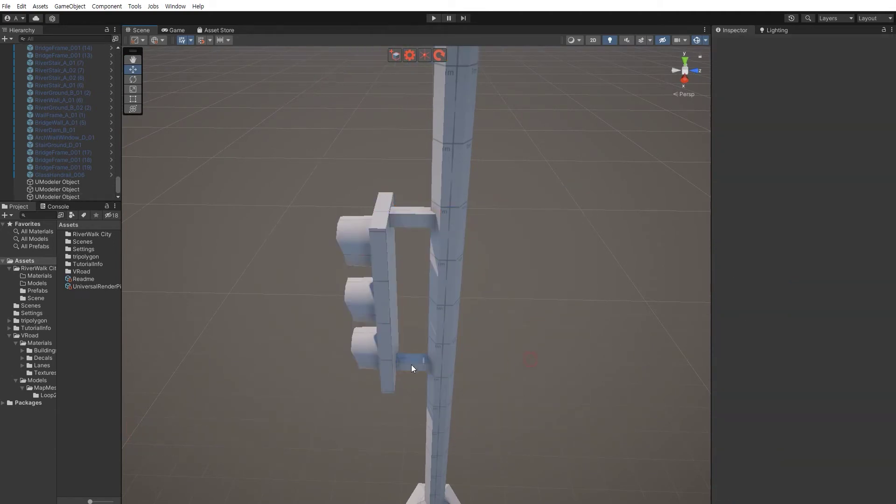
Lower the traffic signal along the pole to Y 6.
{"action": "left_click_drag", "start_coordinate": [412, 365], "coordinate": [422, 309], "text": "alt"}
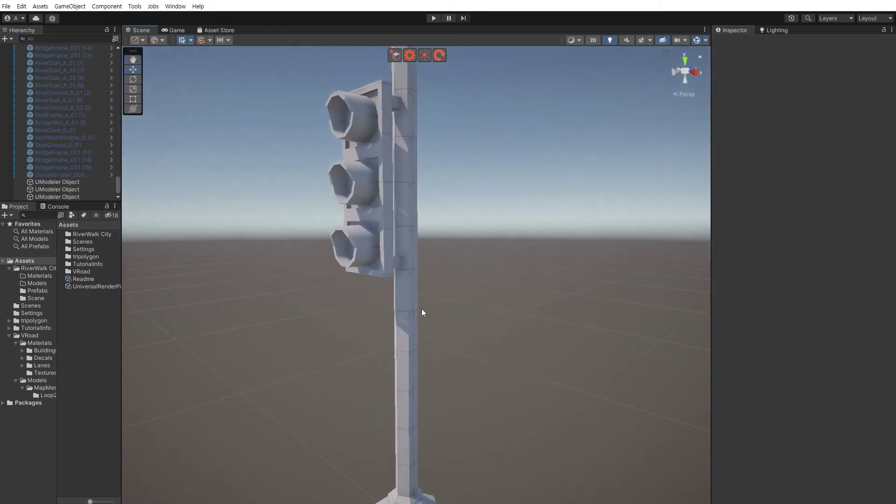
{"action": "scroll", "coordinate": [421, 309], "scroll_direction": "down", "scroll_amount": 5}
{"action": "left_click", "coordinate": [361, 225]}
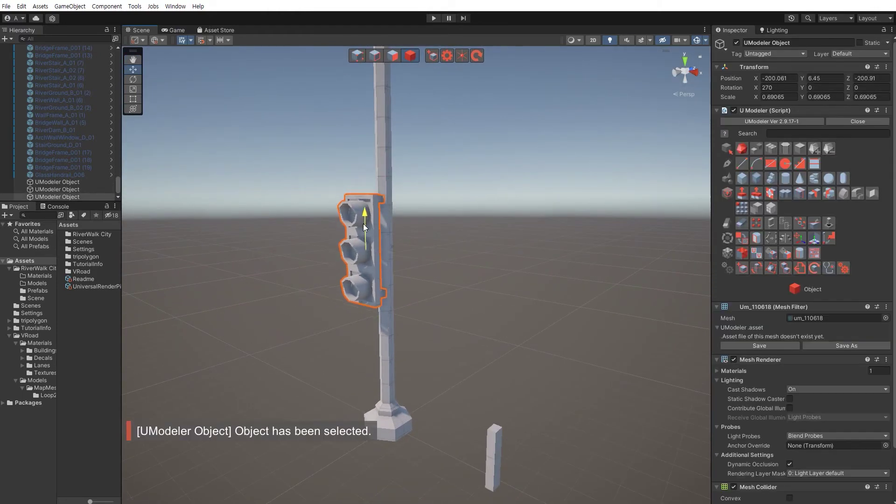
{"action": "left_click", "coordinate": [517, 368]}
Scale the traffic signal uniformly to about 0.44 and shift it back against the pole at Z -200.687.
{"action": "key", "text": "a"}
{"action": "right_click_drag", "start_coordinate": [427, 343], "coordinate": [410, 331]}
{"action": "key", "text": "w"}
{"action": "key", "text": "d"}
{"action": "key", "text": "s"}
{"action": "left_click", "coordinate": [357, 211]}
{"action": "key", "text": "r"}
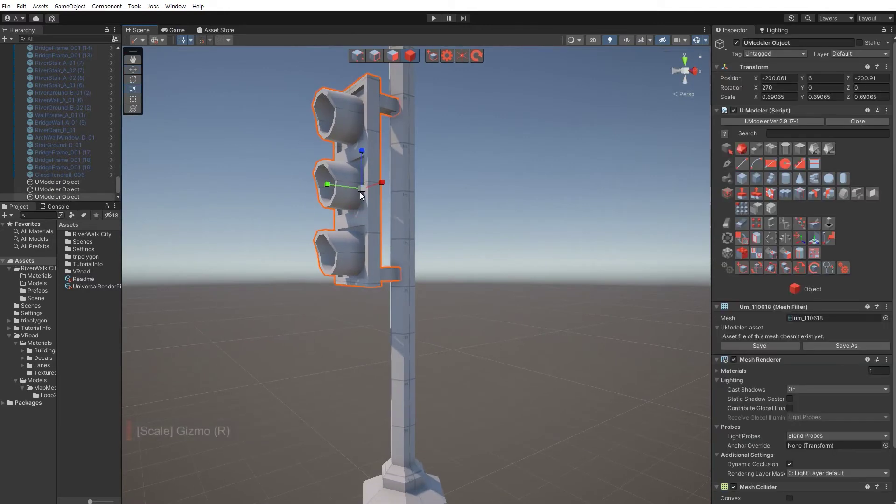
{"action": "left_click_drag", "start_coordinate": [360, 191], "coordinate": [364, 214]}
{"action": "key", "text": "w"}
{"action": "right_click_drag", "start_coordinate": [363, 214], "coordinate": [359, 336]}
{"action": "key", "text": "a"}
{"action": "key", "text": "w"}
{"action": "left_click_drag", "start_coordinate": [358, 336], "coordinate": [508, 317], "text": "alt"}
{"action": "left_click", "coordinate": [615, 356]}
Raise the traffic signal along the pole to Y 6.346.
{"action": "right_click_drag", "start_coordinate": [543, 353], "coordinate": [585, 356]}
{"action": "key", "text": "s"}
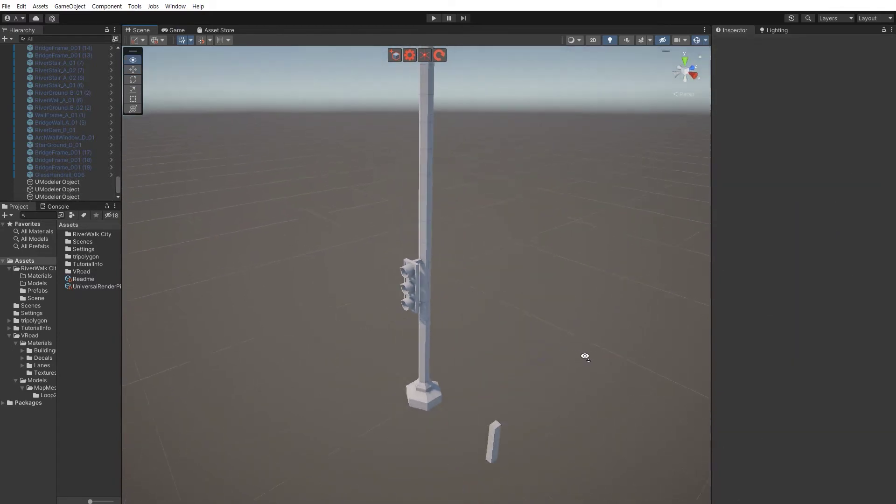
{"action": "left_click_drag", "start_coordinate": [585, 357], "coordinate": [509, 337], "text": "alt"}
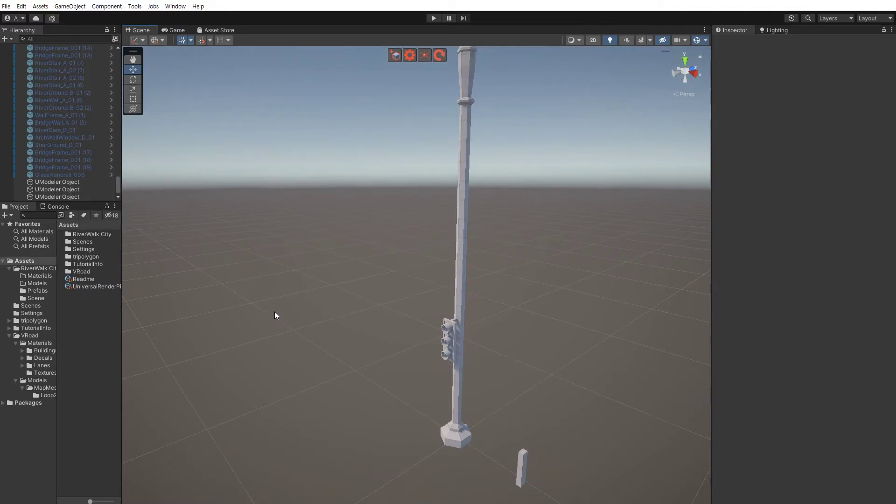
{"action": "key", "text": "w"}
{"action": "right_click_drag", "start_coordinate": [274, 312], "coordinate": [348, 288]}
{"action": "left_click", "coordinate": [411, 295]}
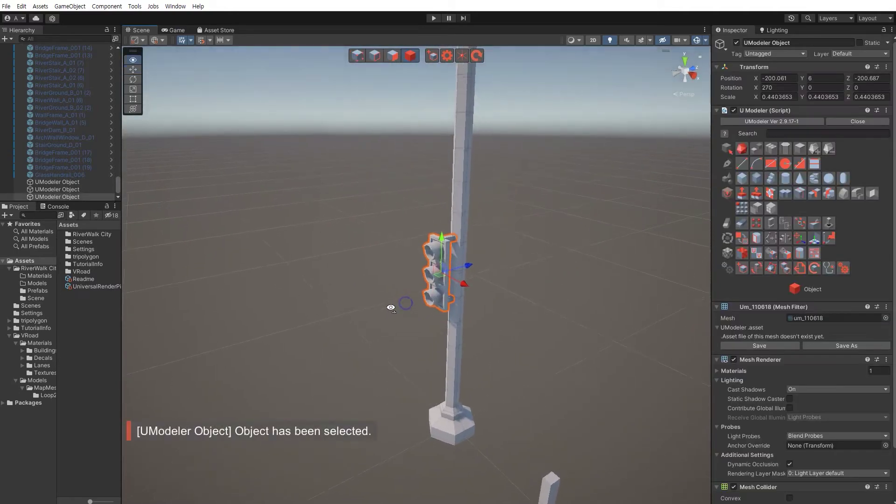
{"action": "left_click_drag", "start_coordinate": [410, 296], "coordinate": [385, 307], "text": "alt"}
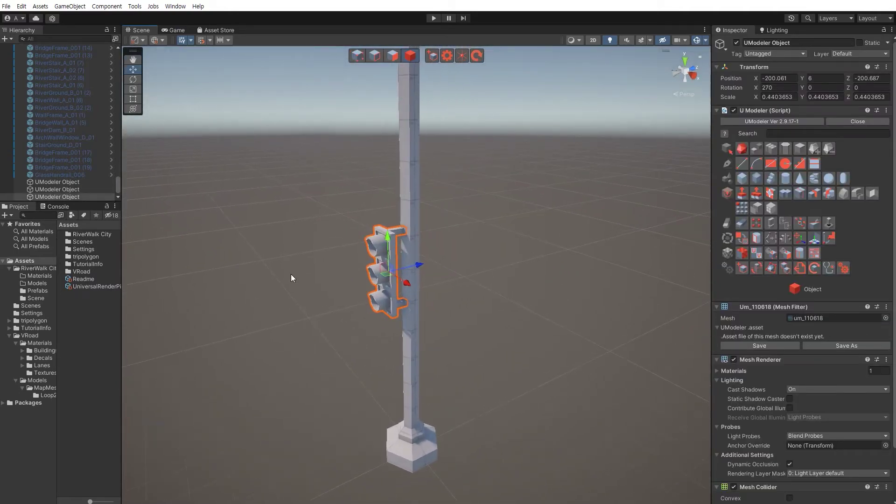
{"action": "left_click_drag", "start_coordinate": [290, 273], "coordinate": [317, 231], "text": "alt"}
{"action": "key", "text": "w"}
{"action": "key", "text": "e"}
{"action": "right_click_drag", "start_coordinate": [317, 230], "coordinate": [317, 228]}
{"action": "key", "text": "a"}
{"action": "left_click_drag", "start_coordinate": [371, 200], "coordinate": [372, 184]}
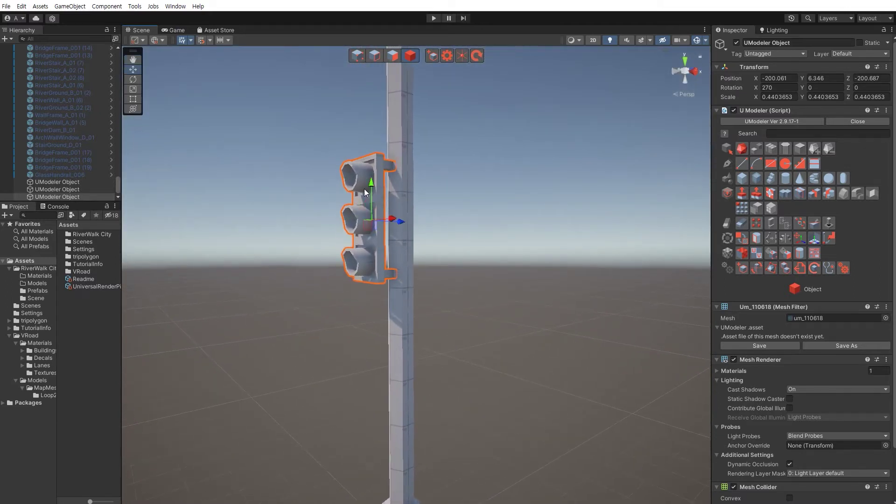
{"action": "left_click", "coordinate": [496, 372]}
Clone the recessed backing face around the lowest lamp into a separate object.
{"action": "left_click_drag", "start_coordinate": [491, 371], "coordinate": [457, 345], "text": "alt"}
{"action": "scroll", "coordinate": [457, 346], "scroll_direction": "up", "scroll_amount": 2}
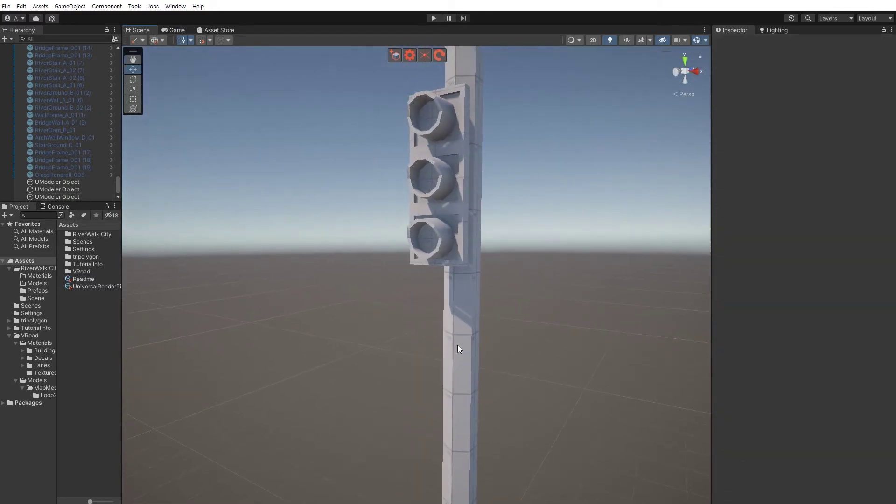
{"action": "left_click", "coordinate": [549, 352]}
{"action": "right_click_drag", "start_coordinate": [549, 353], "coordinate": [546, 348]}
{"action": "key", "text": "s"}
{"action": "left_click", "coordinate": [455, 270]}
{"action": "right_click_drag", "start_coordinate": [455, 270], "coordinate": [467, 324]}
{"action": "key", "text": "w"}
{"action": "key", "text": "e"}
{"action": "key", "text": "shift+3"}
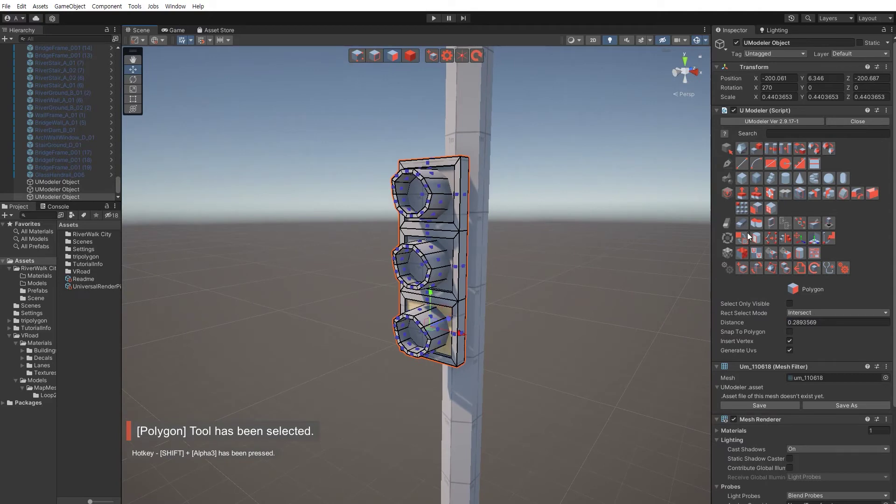
{"action": "left_click", "coordinate": [770, 223]}
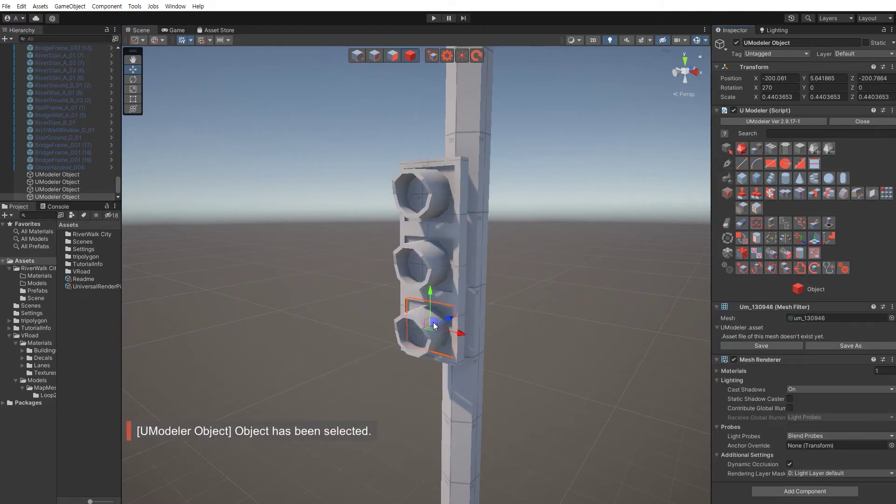
Move the cloned face below the signal to X -199.12, Y 4.987 and extrude it about 0.82 into a box.
{"action": "key", "text": "shift+3"}
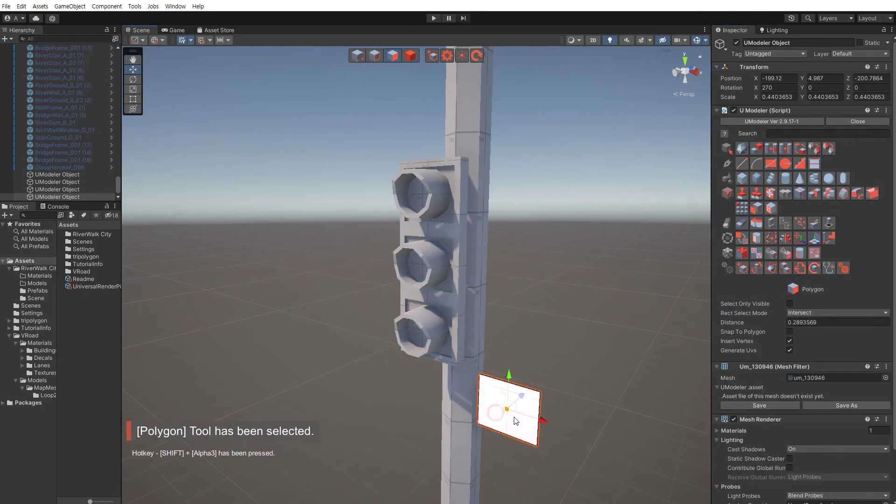
{"action": "left_click_drag", "start_coordinate": [516, 412], "coordinate": [509, 419], "text": "shift"}
{"action": "left_click", "coordinate": [556, 413]}
{"action": "right_click_drag", "start_coordinate": [556, 413], "coordinate": [483, 332]}
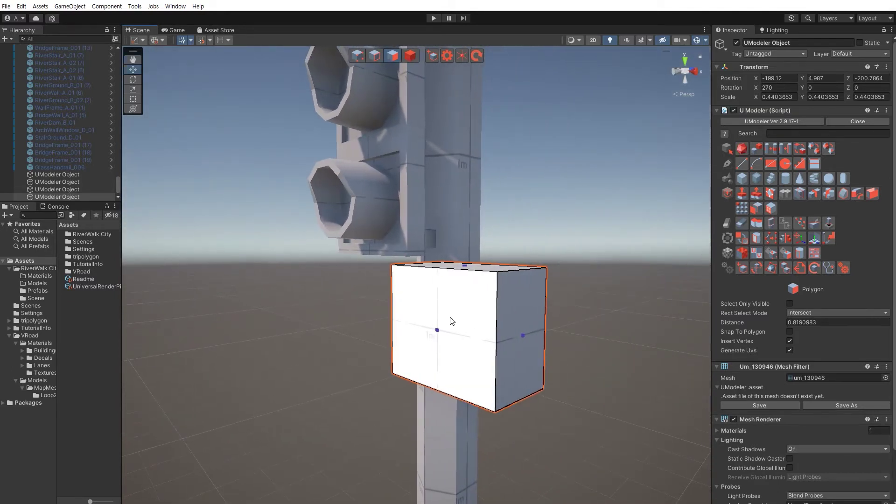
Inset the front face of the new box by about 0.136.
{"action": "key", "text": "shift+2"}
{"action": "left_click", "coordinate": [446, 268]}
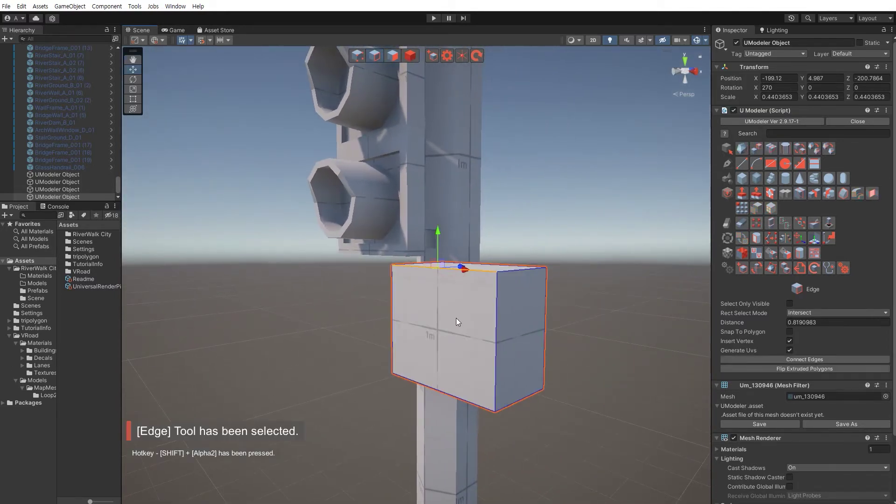
{"action": "left_click", "coordinate": [757, 193]}
{"action": "left_click", "coordinate": [478, 343]}
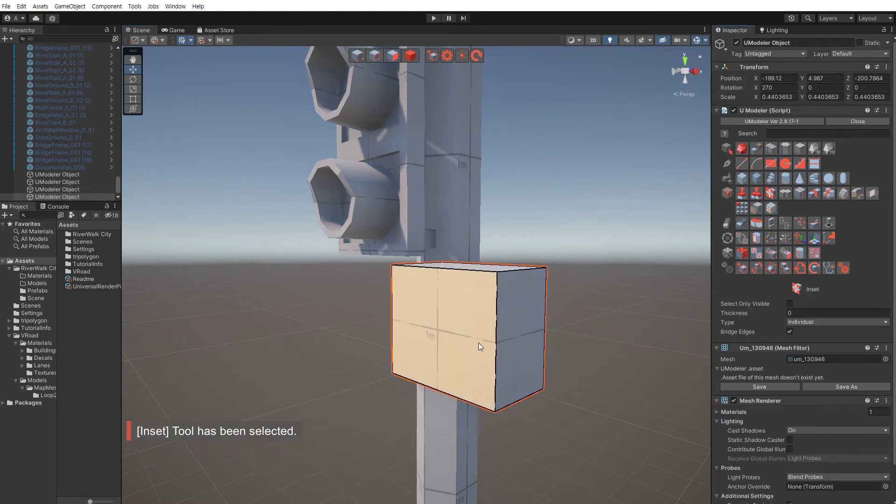
{"action": "key", "text": "space"}
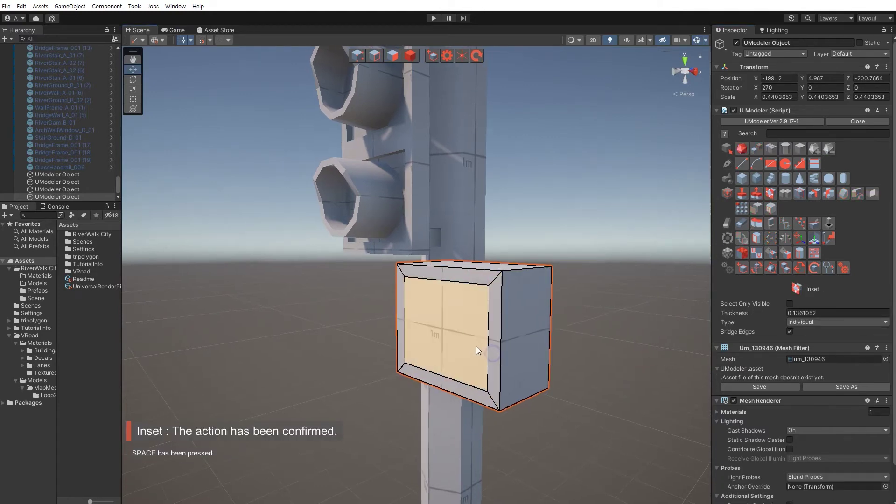
Extrude the inset front face inward to form a recess framed by a rim.
{"action": "key", "text": "shift+3"}
{"action": "left_click_drag", "start_coordinate": [466, 327], "coordinate": [480, 323], "text": "shift"}
{"action": "left_click", "coordinate": [609, 340]}
{"action": "left_click", "coordinate": [499, 371]}
Move the recessed box to X -199.314, Y 4.619 beside the pole.
{"action": "left_click_drag", "start_coordinate": [396, 337], "coordinate": [553, 371], "text": "alt"}
{"action": "middle_click_drag", "start_coordinate": [658, 364], "coordinate": [525, 324]}
{"action": "left_click_drag", "start_coordinate": [505, 299], "coordinate": [472, 359]}
Shift the upper front vertices of the recessed box so its front slants with the upper rim projecting forward.
{"action": "left_click_drag", "start_coordinate": [471, 358], "coordinate": [397, 346], "text": "alt"}
{"action": "key", "text": "shift+1"}
{"action": "left_click_drag", "start_coordinate": [427, 289], "coordinate": [490, 322]}
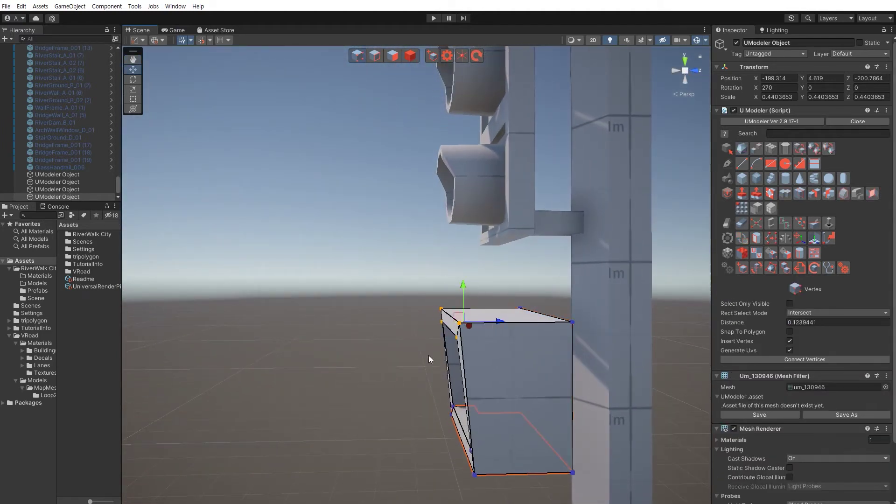
{"action": "left_click_drag", "start_coordinate": [428, 357], "coordinate": [488, 383], "text": "alt"}
{"action": "key", "text": "shift+4"}
{"action": "left_click", "coordinate": [578, 400]}
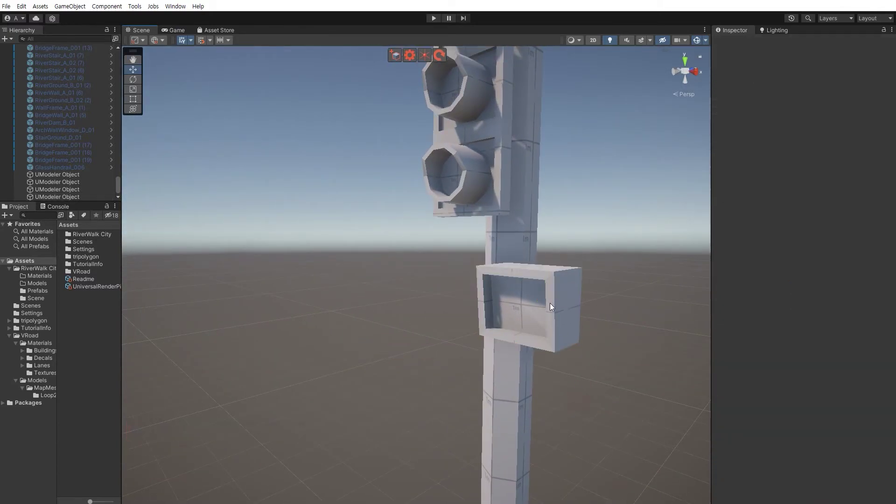
{"action": "left_click", "coordinate": [550, 303]}
{"action": "right_click_drag", "start_coordinate": [560, 317], "coordinate": [527, 334]}
{"action": "left_click_drag", "start_coordinate": [528, 334], "coordinate": [605, 402], "text": "alt"}
{"action": "key", "text": "shift+1"}
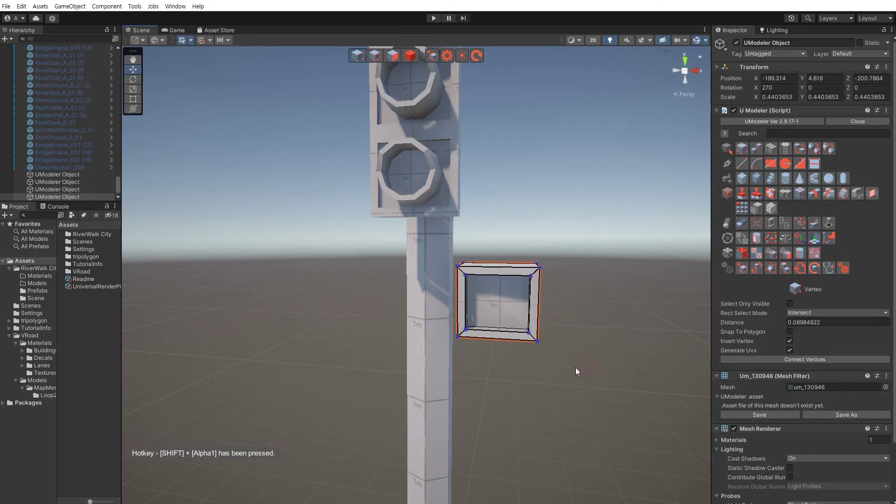
{"action": "left_click", "coordinate": [575, 368]}
Move the recessed box against the side of the pole at X -199.535, Z -199.921.
{"action": "right_click_drag", "start_coordinate": [514, 374], "coordinate": [455, 322]}
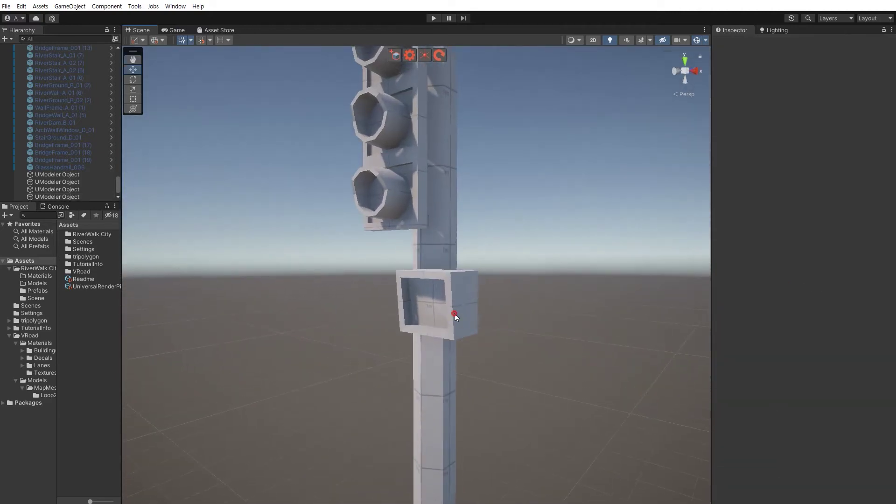
{"action": "left_click", "coordinate": [454, 313]}
{"action": "left_click_drag", "start_coordinate": [454, 313], "coordinate": [523, 409], "text": "alt"}
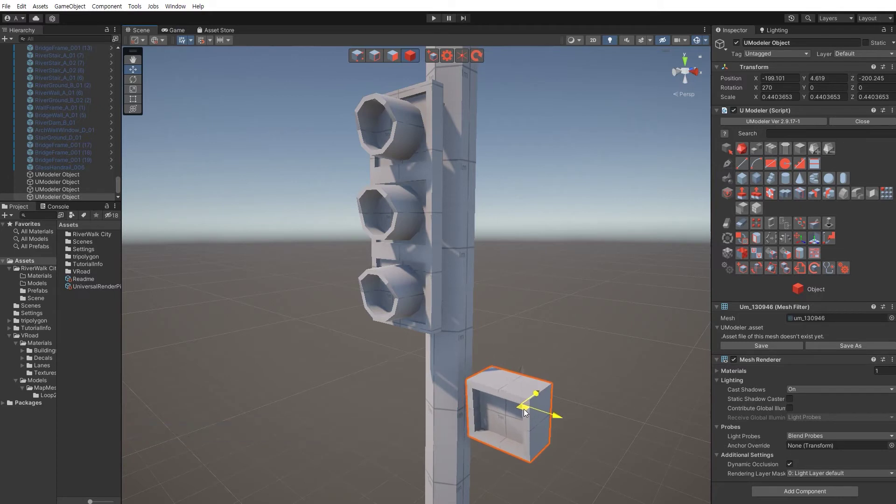
{"action": "left_click_drag", "start_coordinate": [486, 383], "coordinate": [419, 363], "text": "alt"}
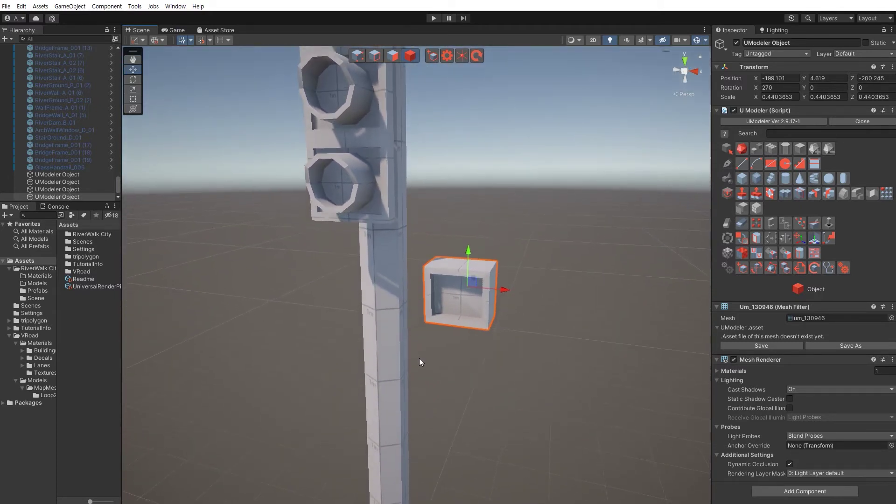
{"action": "scroll", "coordinate": [488, 352], "scroll_direction": "up", "scroll_amount": 5}
{"action": "left_click_drag", "start_coordinate": [545, 276], "coordinate": [327, 246]}
{"action": "left_click", "coordinate": [443, 320]}
Push the recessed face about 0.18 deeper into the box.
{"action": "right_click_drag", "start_coordinate": [444, 321], "coordinate": [480, 289]}
{"action": "left_click", "coordinate": [417, 217]}
{"action": "right_click_drag", "start_coordinate": [416, 218], "coordinate": [396, 256]}
{"action": "key", "text": "shift+3"}
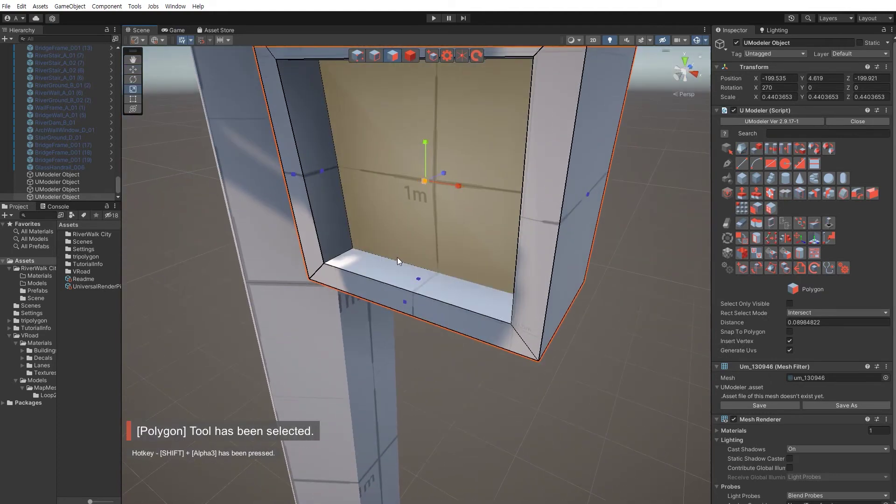
{"action": "key", "text": "r"}
{"action": "scroll", "coordinate": [444, 176], "scroll_direction": "down", "scroll_amount": 8}
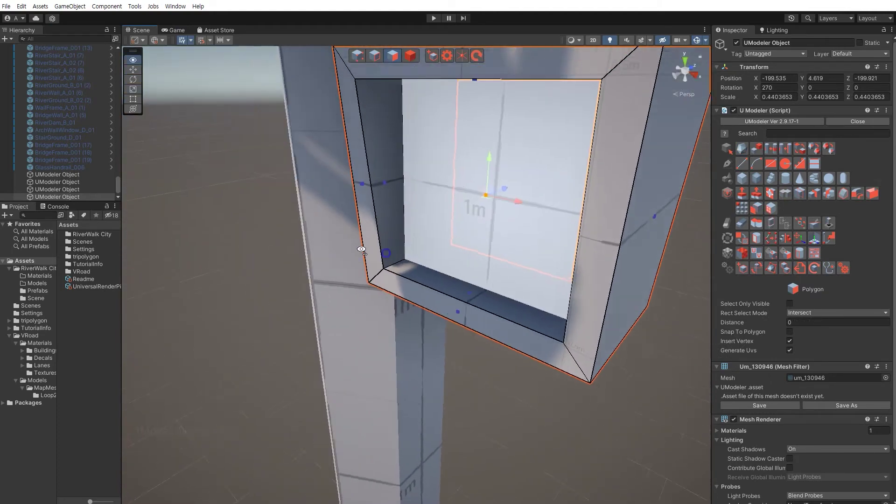
{"action": "key", "text": "w"}
{"action": "left_click_drag", "start_coordinate": [474, 229], "coordinate": [485, 224]}
{"action": "left_click", "coordinate": [517, 383]}
{"action": "right_click_drag", "start_coordinate": [447, 377], "coordinate": [481, 330]}
{"action": "scroll", "coordinate": [483, 306], "scroll_direction": "down", "scroll_amount": 5}
{"action": "left_click", "coordinate": [338, 203]}
{"action": "right_click_drag", "start_coordinate": [388, 250], "coordinate": [383, 238]}
{"action": "scroll", "coordinate": [382, 239], "scroll_direction": "up", "scroll_amount": 5}
{"action": "key", "text": "shift+1"}
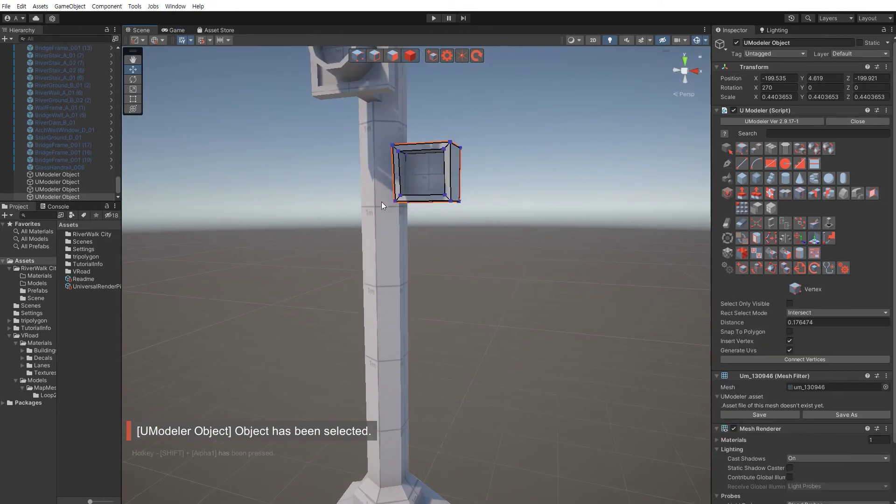
{"action": "left_click_drag", "start_coordinate": [370, 181], "coordinate": [499, 254]}
{"action": "right_click_drag", "start_coordinate": [448, 209], "coordinate": [489, 243]}
{"action": "key", "text": "Escape"}
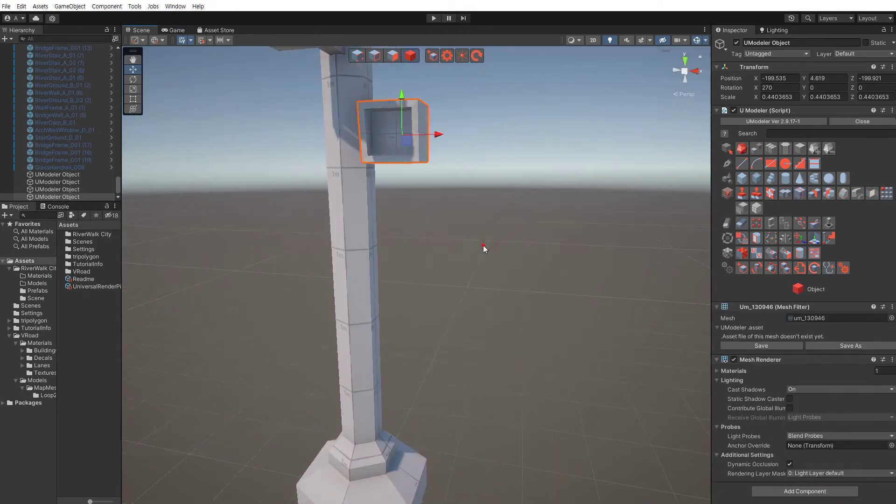
{"action": "left_click", "coordinate": [483, 247]}
Copy the long side polygons of the pole's hexagonal shaft into a separate UModeler object.
{"action": "right_click_drag", "start_coordinate": [497, 298], "coordinate": [482, 297]}
{"action": "key", "text": "s"}
{"action": "left_click_drag", "start_coordinate": [482, 296], "coordinate": [512, 362], "text": "alt"}
{"action": "scroll", "coordinate": [500, 313], "scroll_direction": "down", "scroll_amount": 3}
{"action": "left_click", "coordinate": [461, 316]}
{"action": "left_click", "coordinate": [502, 344]}
{"action": "left_click", "coordinate": [436, 296]}
{"action": "left_click", "coordinate": [436, 296]}
{"action": "left_click_drag", "start_coordinate": [436, 296], "coordinate": [474, 307], "text": "alt"}
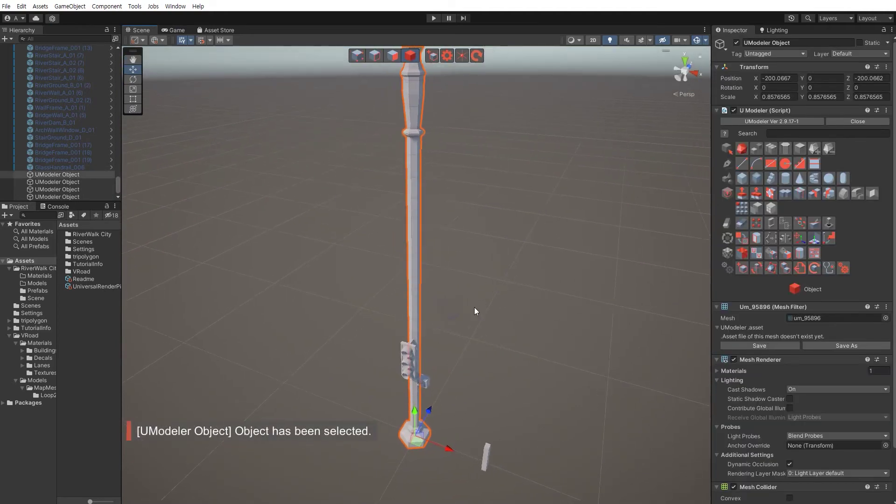
{"action": "key", "text": "shift+3"}
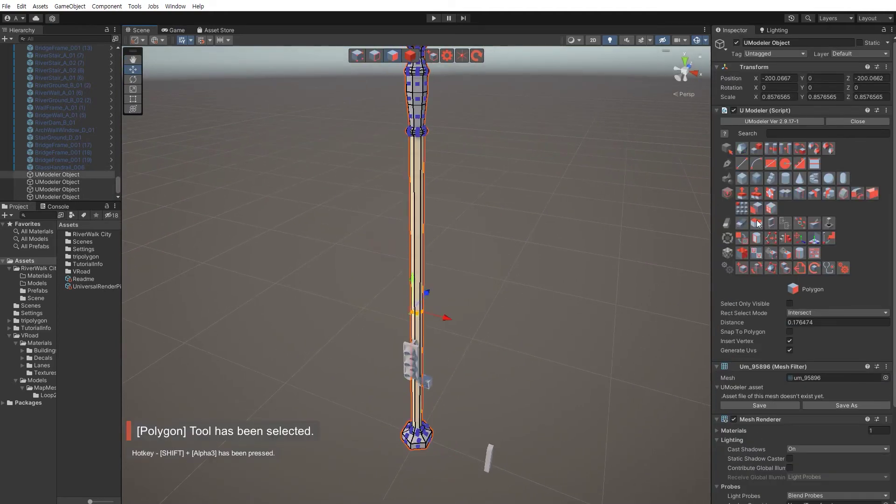
{"action": "left_click", "coordinate": [770, 223]}
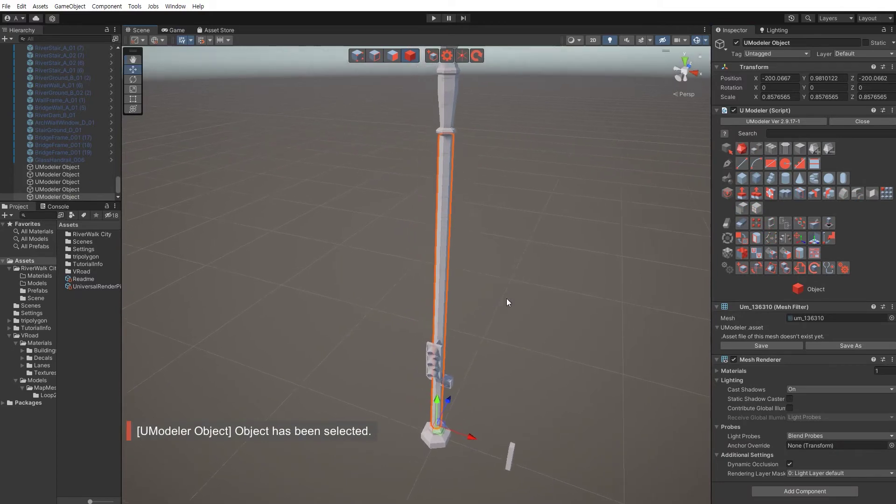
Scale the copied shaft to about 0.585 and lay it horizontal beside the pole with a Z rotation of 90.
{"action": "key", "text": "r"}
{"action": "left_click_drag", "start_coordinate": [438, 427], "coordinate": [411, 329]}
{"action": "key", "text": "w"}
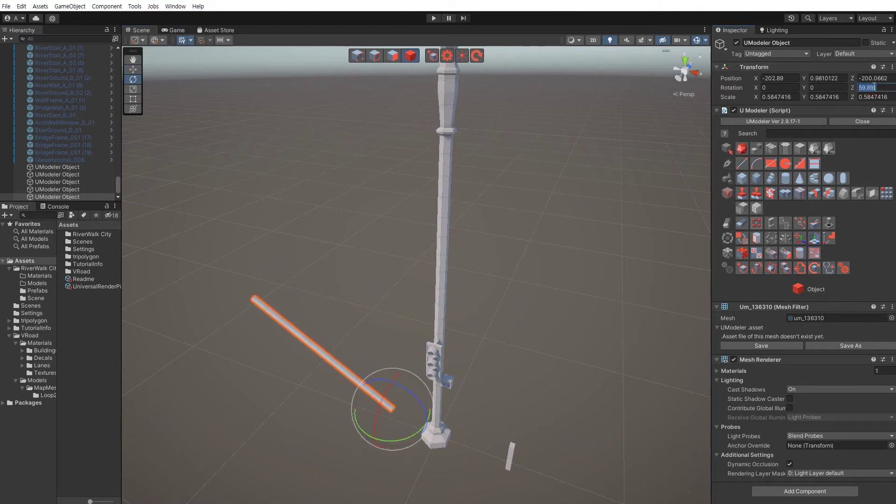
{"action": "type", "text": "90"}
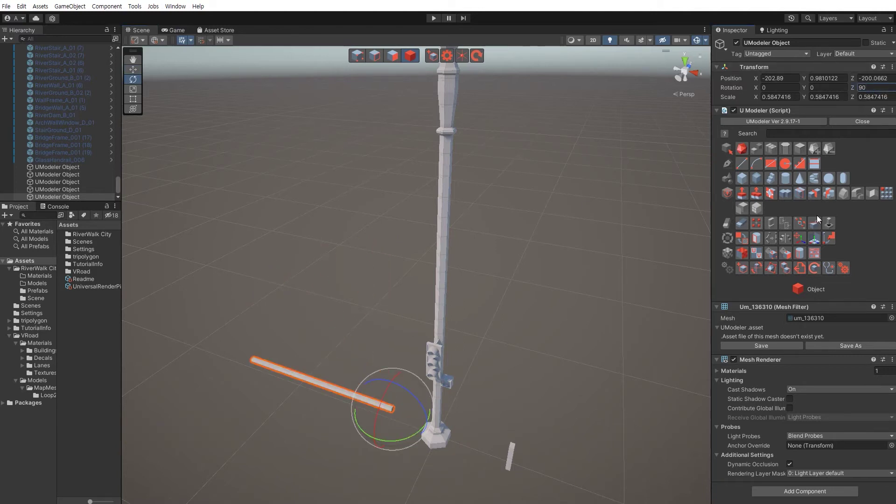
Bake the scale of the horizontal arm and place it against the pole at X -200.13, Y 13.77, Z -200.048.
{"action": "left_click", "coordinate": [751, 269]}
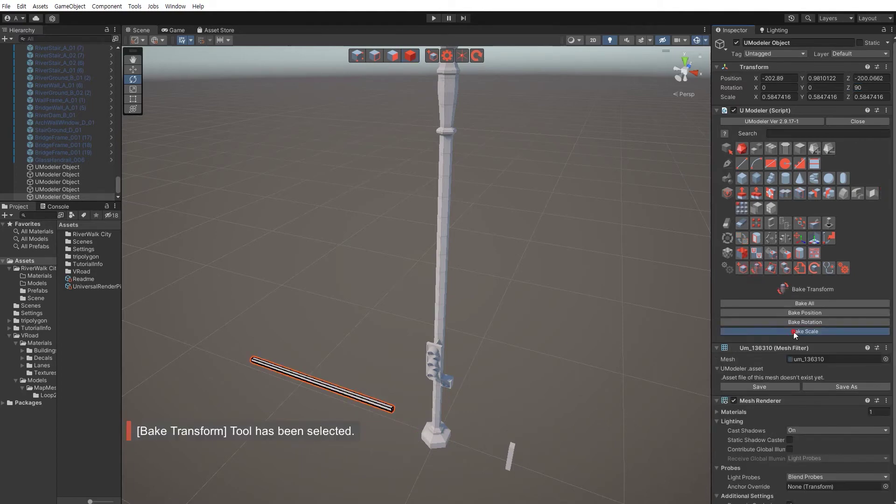
{"action": "left_click", "coordinate": [744, 330]}
{"action": "left_click_drag", "start_coordinate": [399, 406], "coordinate": [450, 208]}
{"action": "right_click_drag", "start_coordinate": [466, 223], "coordinate": [535, 306]}
{"action": "left_click_drag", "start_coordinate": [395, 290], "coordinate": [395, 290]}
{"action": "right_click_drag", "start_coordinate": [517, 324], "coordinate": [403, 276]}
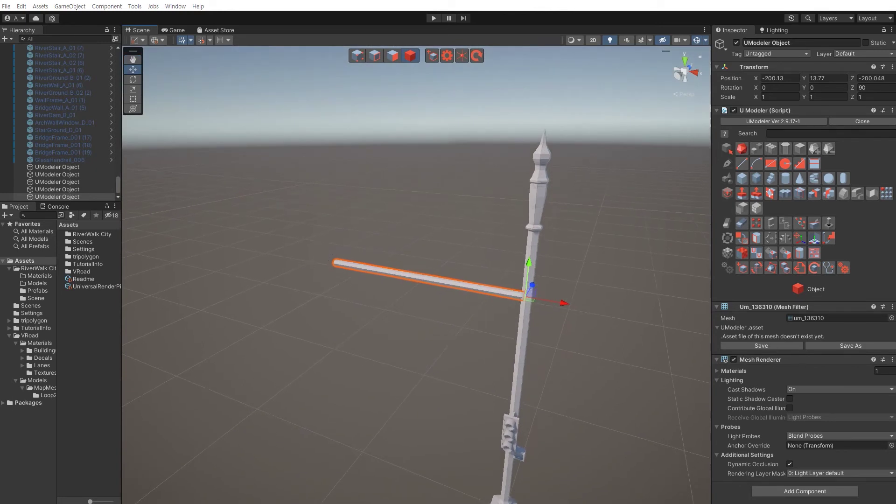
Close the open outer end of the arm by filling its hexagonal edge loop with a polygon.
{"action": "right_click_drag", "start_coordinate": [348, 259], "coordinate": [441, 280]}
{"action": "key", "text": "shift+1"}
{"action": "key", "text": "w"}
{"action": "key", "text": "shift+2"}
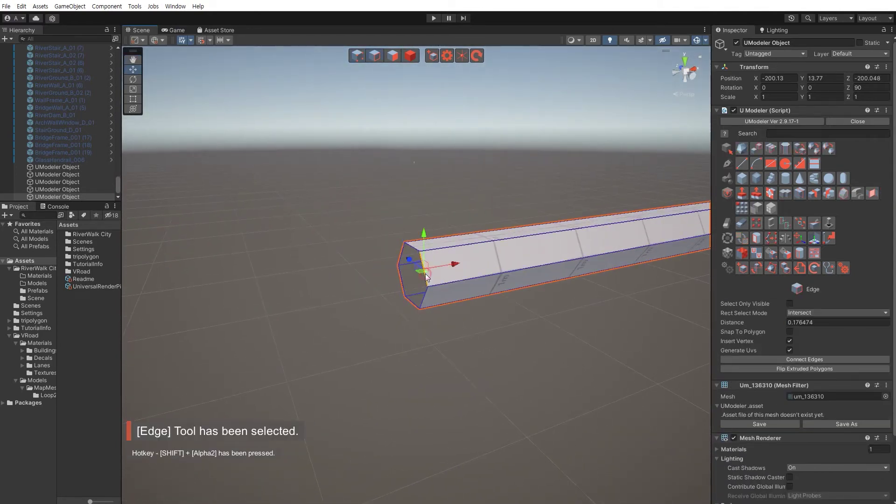
{"action": "left_click", "coordinate": [425, 274]}
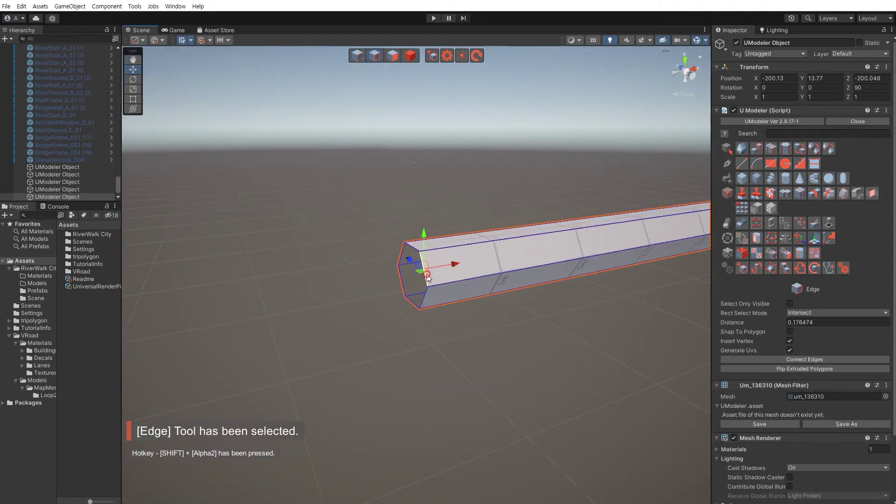
{"action": "left_click", "coordinate": [404, 283]}
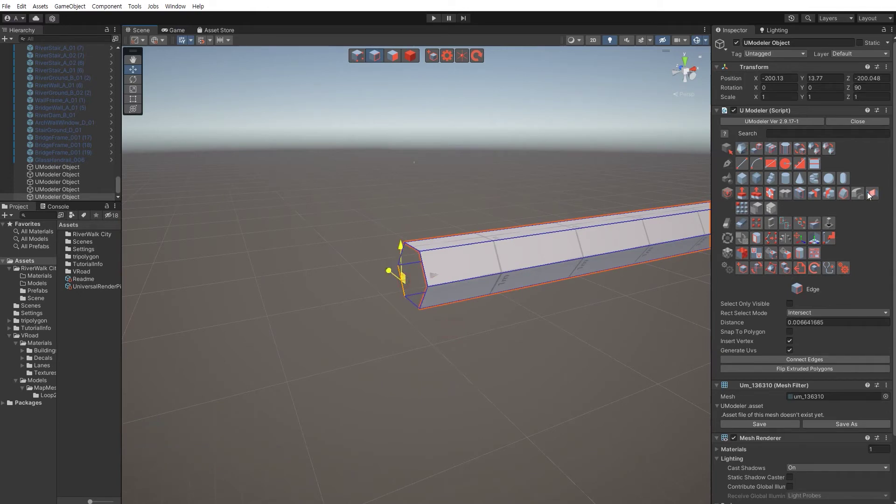
{"action": "right_click_drag", "start_coordinate": [421, 331], "coordinate": [378, 289]}
{"action": "key", "text": "w"}
{"action": "key", "text": "s"}
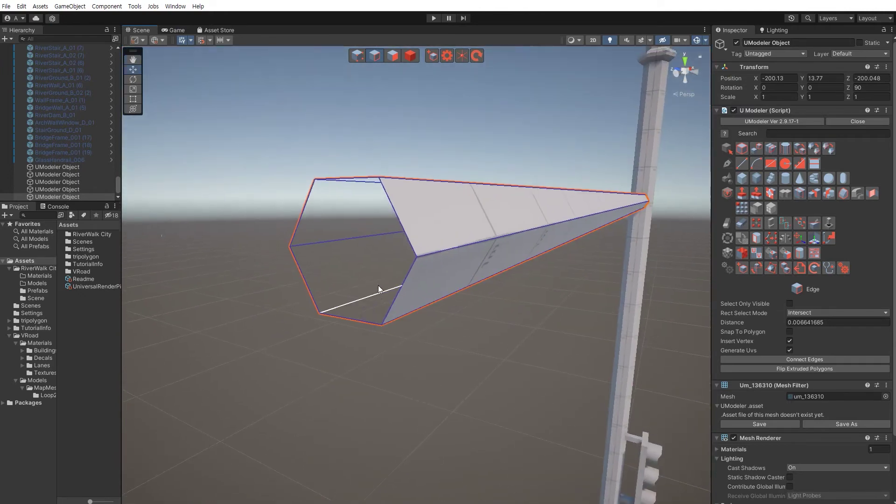
{"action": "left_click", "coordinate": [872, 193]}
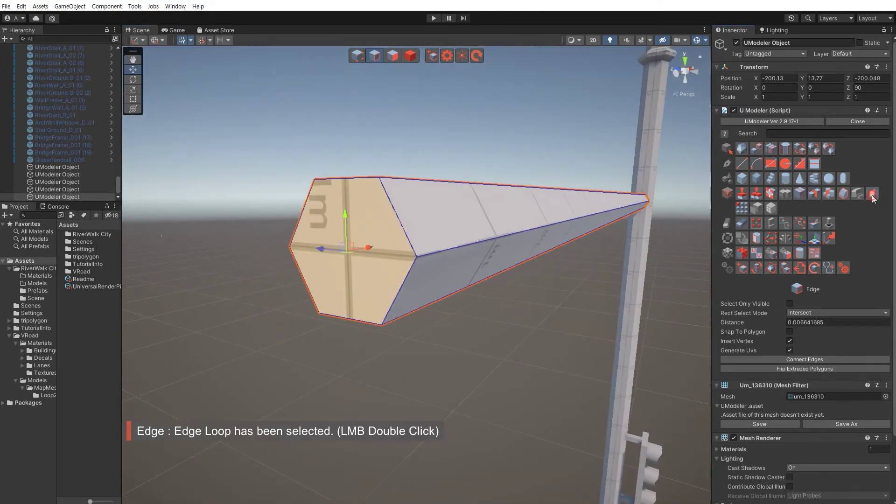
Extrude the arm's end cap outward and scale its face down into a small tapered tip.
{"action": "left_click", "coordinate": [388, 421]}
{"action": "key", "text": "3"}
{"action": "key", "text": "shift+3"}
{"action": "left_click_drag", "start_coordinate": [347, 292], "coordinate": [362, 349], "text": "alt"}
{"action": "key", "text": "w"}
{"action": "key", "text": "r"}
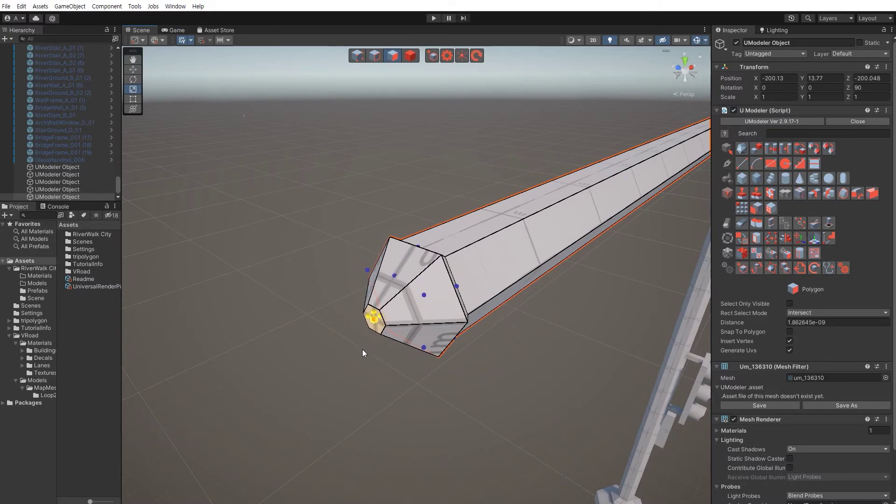
{"action": "key", "text": "w"}
{"action": "left_click", "coordinate": [421, 393]}
{"action": "left_click_drag", "start_coordinate": [421, 393], "coordinate": [365, 372], "text": "alt"}
{"action": "scroll", "coordinate": [365, 372], "scroll_direction": "down", "scroll_amount": 5}
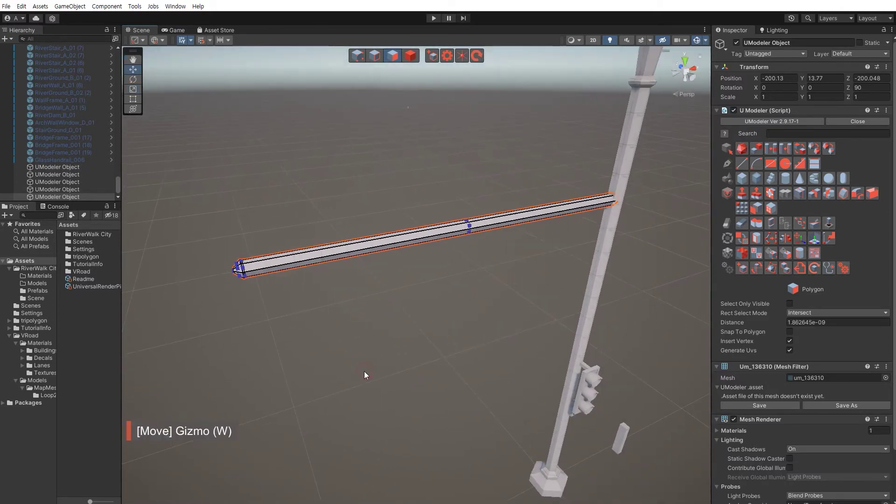
{"action": "key", "text": "4"}
{"action": "left_click", "coordinate": [384, 377]}
Move the small end vertices of the arm's tip outward to make the point longer.
{"action": "right_click_drag", "start_coordinate": [430, 372], "coordinate": [370, 352]}
{"action": "scroll", "coordinate": [451, 352], "scroll_direction": "up", "scroll_amount": 3}
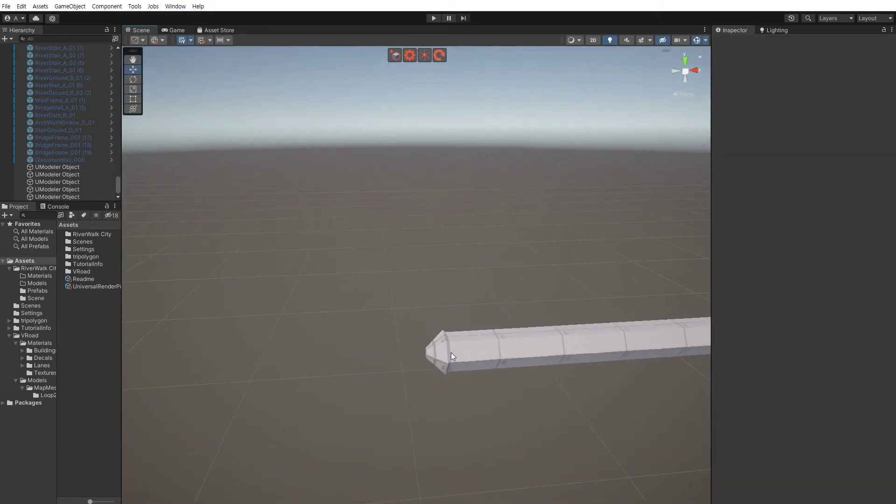
{"action": "left_click", "coordinate": [450, 352]}
{"action": "key", "text": "shift+1"}
{"action": "left_click_drag", "start_coordinate": [432, 364], "coordinate": [386, 339], "text": "alt"}
{"action": "scroll", "coordinate": [386, 339], "scroll_direction": "up", "scroll_amount": 3}
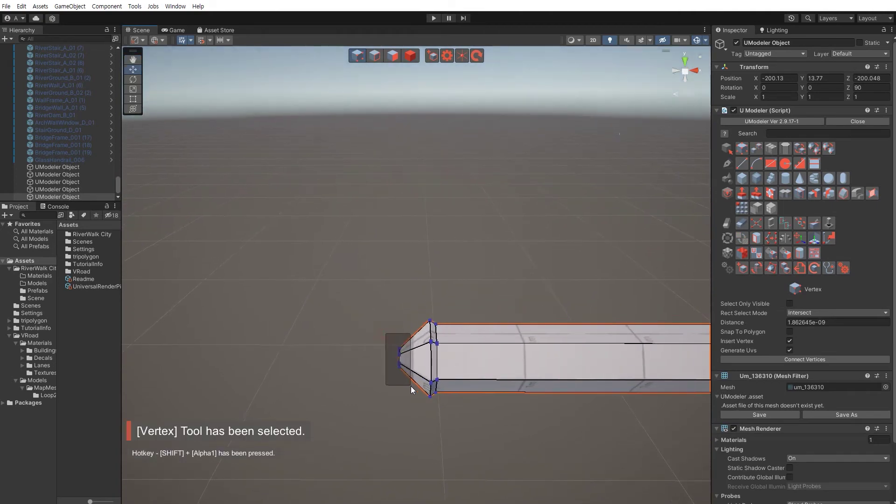
{"action": "key", "text": "Escape"}
{"action": "left_click", "coordinate": [377, 419]}
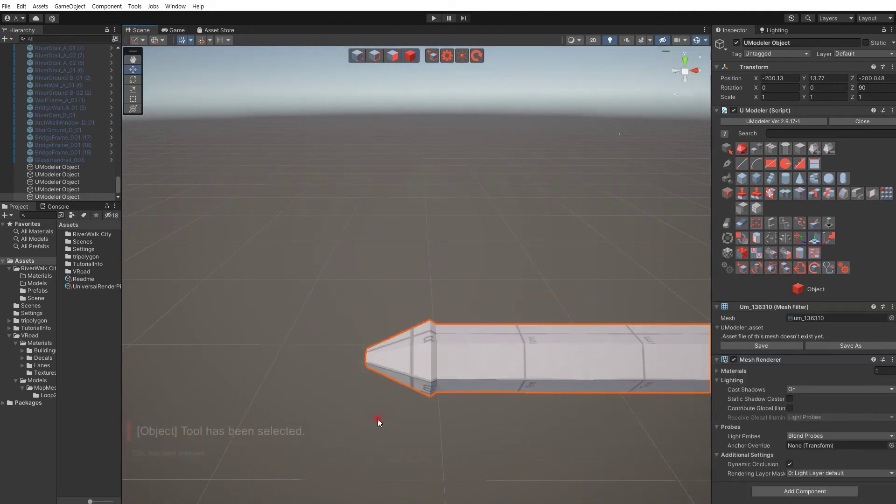
Examine the pole and its pointed horizontal arm from a wider view.
{"action": "mouse_move", "coordinate": [352, 416]}
{"action": "right_mouse_down"}
{"action": "mouse_move", "coordinate": [387, 395]}
{"action": "mouse_move", "coordinate": [375, 375]}
{"action": "right_mouse_up"}
{"action": "key", "text": "s"}
{"action": "left_click_drag", "start_coordinate": [375, 376], "coordinate": [407, 393], "text": "alt"}
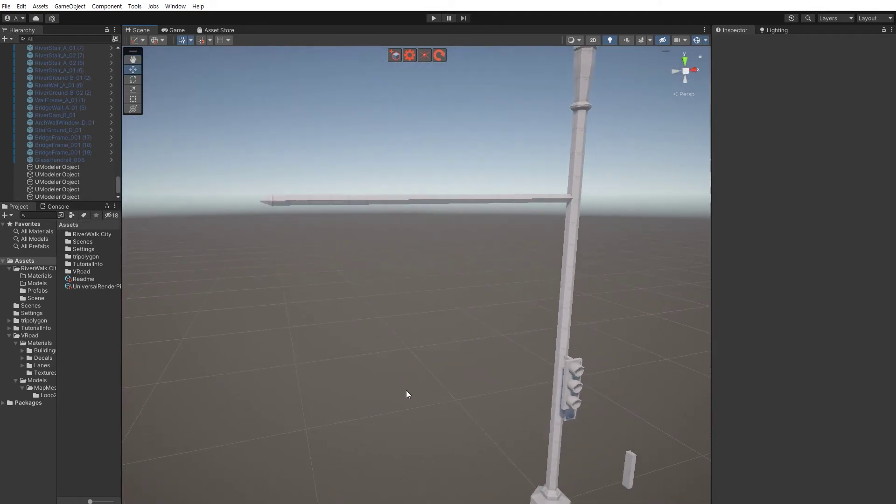
{"action": "right_click_drag", "start_coordinate": [405, 387], "coordinate": [406, 389]}
{"action": "key", "text": "a"}
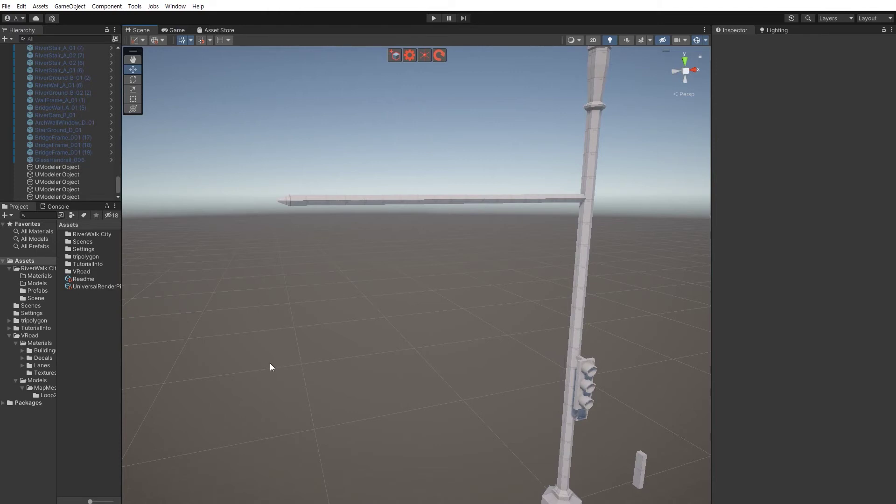
{"action": "key", "text": "s"}
{"action": "right_click_drag", "start_coordinate": [288, 363], "coordinate": [323, 376]}
{"action": "key", "text": "d"}
Move the three-light traffic signal away from the pole to Z -201.182.
{"action": "left_click", "coordinate": [459, 328]}
{"action": "left_click", "coordinate": [460, 326]}
{"action": "left_click_drag", "start_coordinate": [460, 327], "coordinate": [383, 336], "text": "alt"}
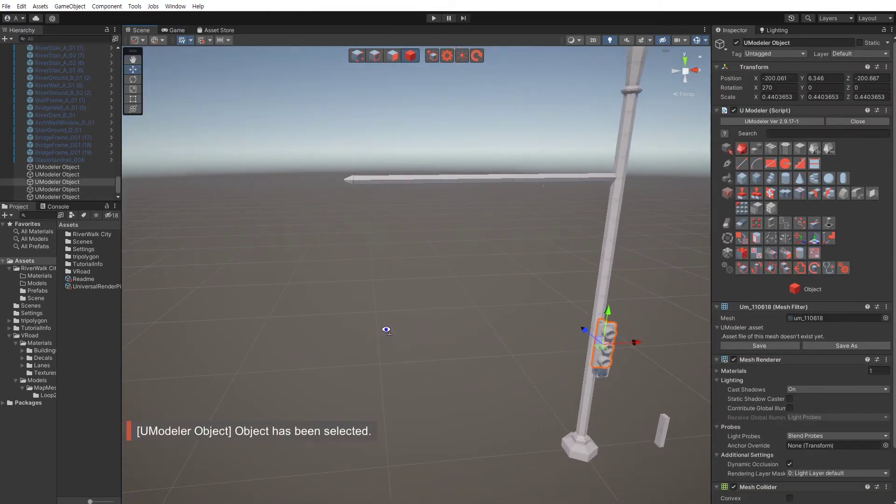
{"action": "key", "text": "f"}
{"action": "left_click_drag", "start_coordinate": [417, 338], "coordinate": [358, 323], "text": "alt"}
{"action": "key", "text": "w"}
{"action": "key", "text": "d"}
{"action": "right_click_drag", "start_coordinate": [358, 323], "coordinate": [292, 320]}
{"action": "left_click_drag", "start_coordinate": [400, 327], "coordinate": [355, 327]}
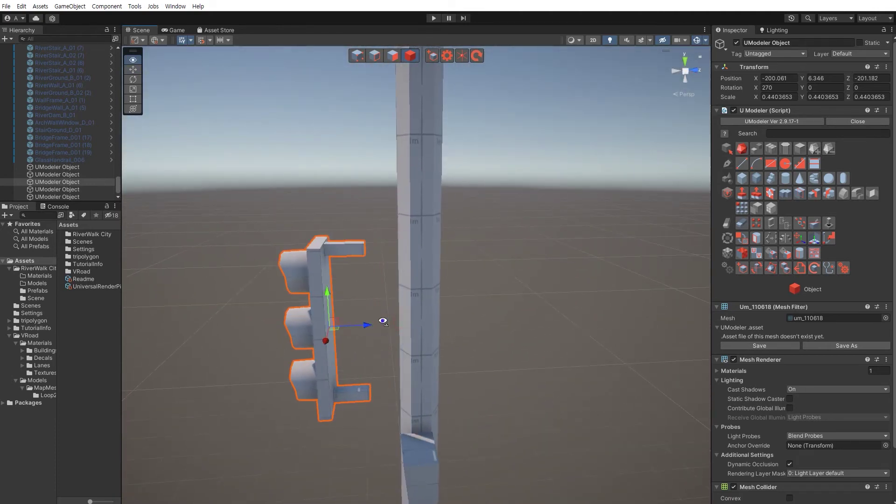
Extrude the end faces of the signal's upper and lower mounting arms by about 0.23.
{"action": "key", "text": "w"}
{"action": "key", "text": "d"}
{"action": "right_click_drag", "start_coordinate": [382, 321], "coordinate": [317, 315]}
{"action": "key", "text": "shift+3"}
{"action": "key", "text": "w"}
{"action": "key", "text": "d"}
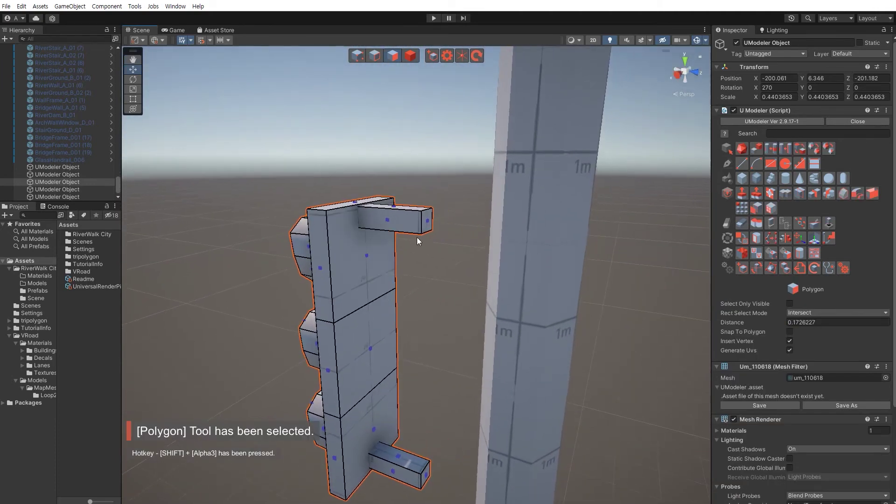
{"action": "left_click", "coordinate": [425, 223]}
{"action": "left_click", "coordinate": [428, 470], "text": "shift"}
{"action": "left_click_drag", "start_coordinate": [458, 487], "coordinate": [473, 493], "text": "shift"}
Bridge the facing inner polygons of the two extruded mounting-arm ends into a vertical bar.
{"action": "right_click_drag", "start_coordinate": [427, 367], "coordinate": [411, 163]}
{"action": "key", "text": "w"}
{"action": "left_click", "coordinate": [433, 413]}
{"action": "key", "text": "q"}
{"action": "left_click", "coordinate": [397, 137], "text": "ctrl"}
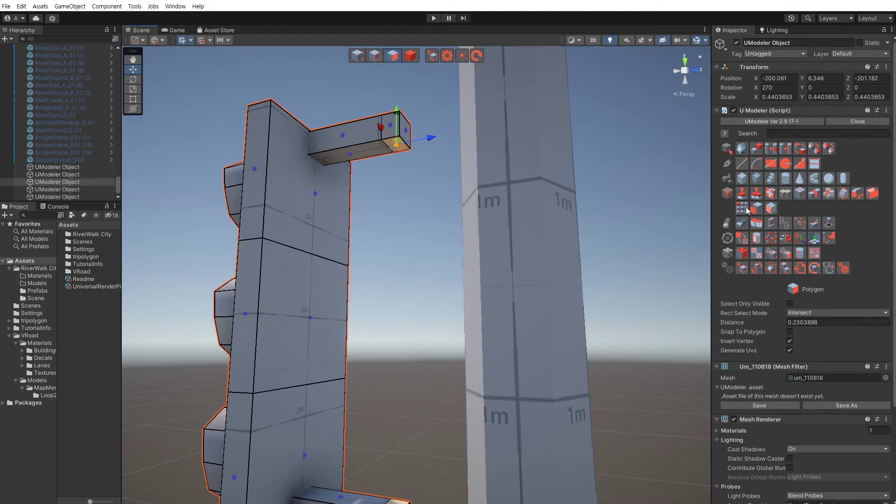
{"action": "left_click", "coordinate": [875, 195]}
{"action": "left_click", "coordinate": [430, 252]}
{"action": "right_click_drag", "start_coordinate": [430, 252], "coordinate": [475, 326]}
{"action": "key", "text": "s"}
{"action": "key", "text": "4"}
{"action": "left_click", "coordinate": [506, 338]}
Move the traffic signal back against the pole at Z -200.775.
{"action": "left_click", "coordinate": [318, 327]}
{"action": "left_click_drag", "start_coordinate": [318, 327], "coordinate": [389, 334], "text": "alt"}
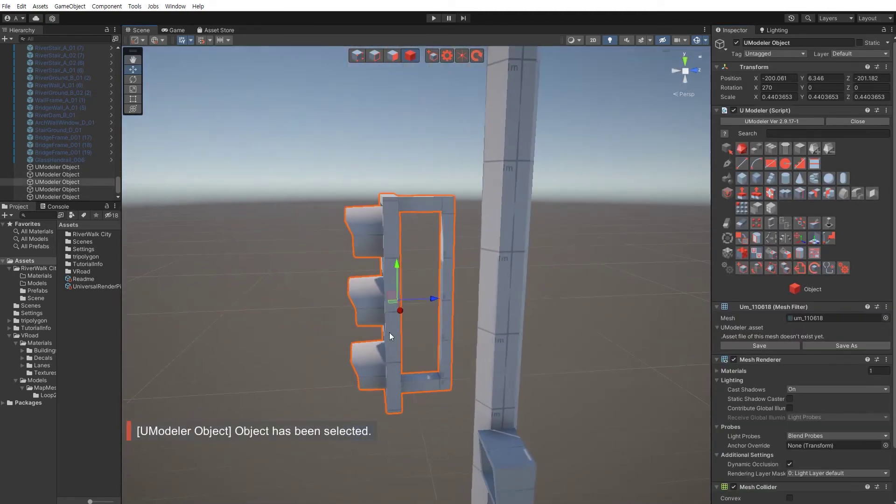
{"action": "left_click_drag", "start_coordinate": [463, 299], "coordinate": [502, 295]}
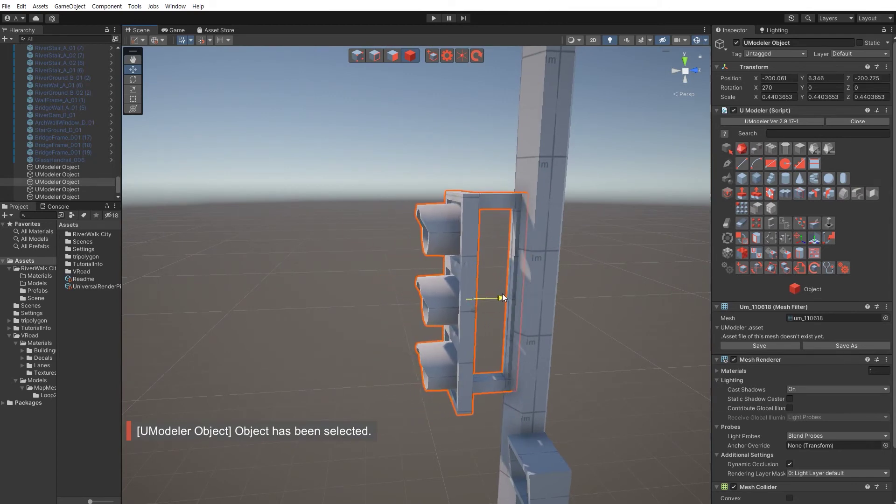
{"action": "left_click", "coordinate": [486, 323]}
{"action": "scroll", "coordinate": [443, 315], "scroll_direction": "down", "scroll_amount": 6}
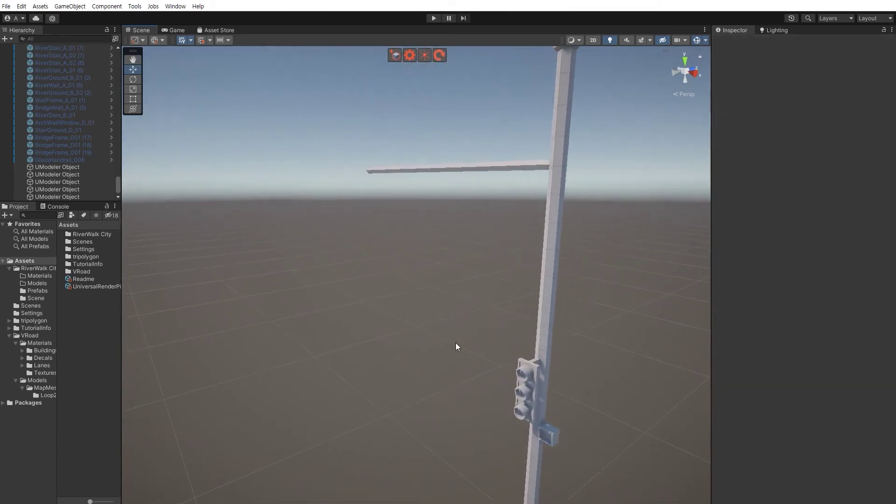
Duplicate the traffic signal and move the copy to the horizontal arm's outer end at X -209.89, Y 13.66.
{"action": "left_click", "coordinate": [520, 403]}
{"action": "right_click_drag", "start_coordinate": [471, 376], "coordinate": [517, 374]}
{"action": "key", "text": "s"}
{"action": "key", "text": "ctrl+d"}
{"action": "left_click_drag", "start_coordinate": [473, 361], "coordinate": [300, 188]}
Bring the copied signal's rear bar up against the horizontal arm at Z -200.562.
{"action": "key", "text": "f"}
{"action": "left_click_drag", "start_coordinate": [405, 265], "coordinate": [210, 292], "text": "alt"}
{"action": "right_click_drag", "start_coordinate": [383, 292], "coordinate": [406, 330]}
{"action": "key", "text": "e"}
{"action": "left_click_drag", "start_coordinate": [407, 331], "coordinate": [399, 337], "text": "alt"}
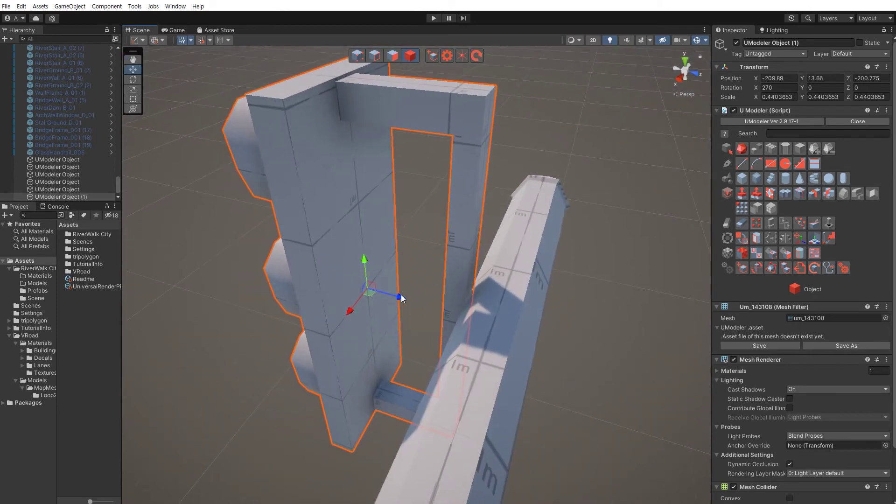
{"action": "left_click_drag", "start_coordinate": [400, 297], "coordinate": [349, 301]}
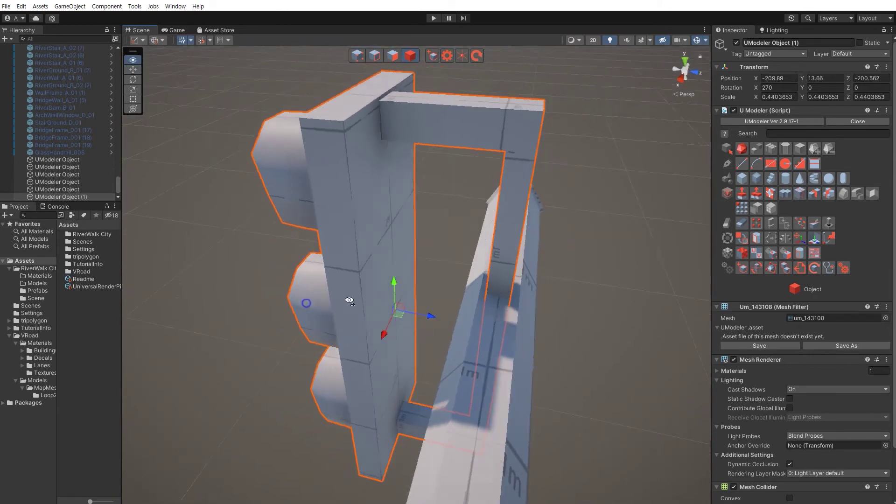
Slide the copied signal along the arm toward its tip to X -210.333.
{"action": "key", "text": "a"}
{"action": "right_click_drag", "start_coordinate": [349, 299], "coordinate": [476, 214]}
{"action": "key", "text": "s"}
{"action": "left_click_drag", "start_coordinate": [473, 199], "coordinate": [443, 196]}
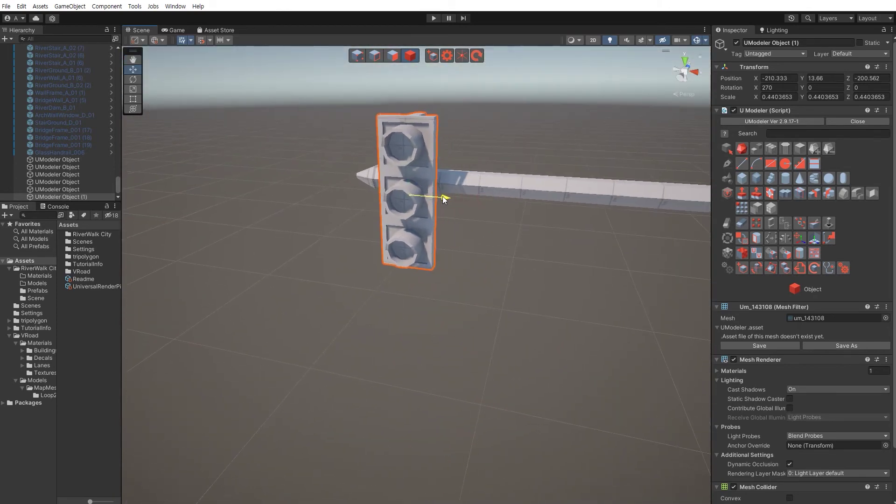
{"action": "left_click_drag", "start_coordinate": [489, 335], "coordinate": [469, 284], "text": "alt"}
{"action": "left_click", "coordinate": [422, 311]}
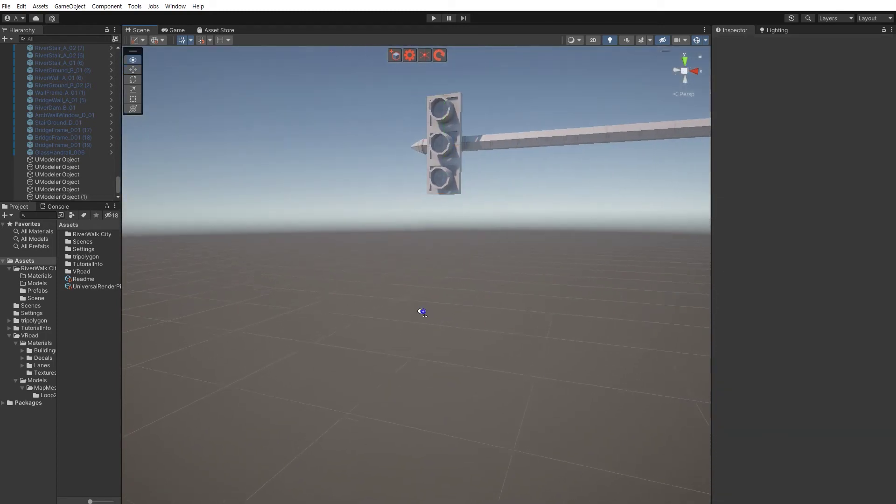
Duplicate the horizontal arm and raise the copy to Y 18.47 near the top of the pole.
{"action": "key", "text": "s"}
{"action": "right_click_drag", "start_coordinate": [422, 312], "coordinate": [429, 338]}
{"action": "key", "text": "e"}
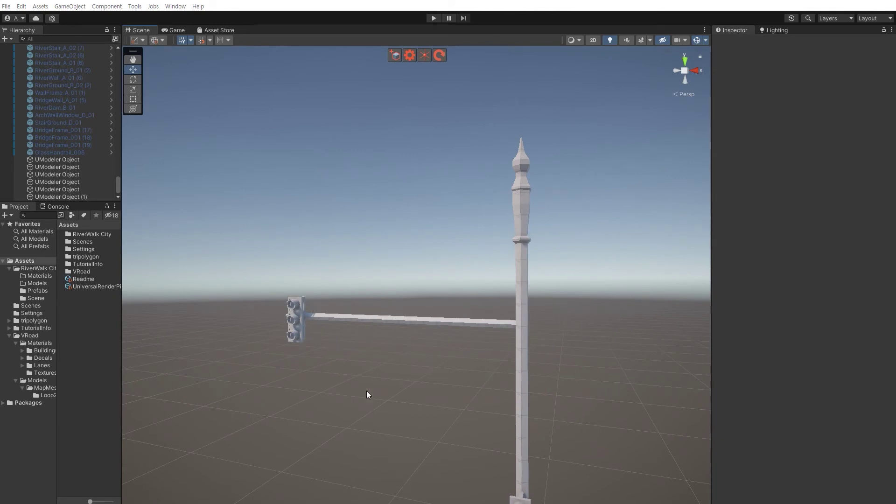
{"action": "left_click", "coordinate": [399, 320]}
{"action": "left_click_drag", "start_coordinate": [373, 354], "coordinate": [450, 335], "text": "alt"}
{"action": "key", "text": "ctrl+d"}
{"action": "left_click_drag", "start_coordinate": [483, 299], "coordinate": [497, 188]}
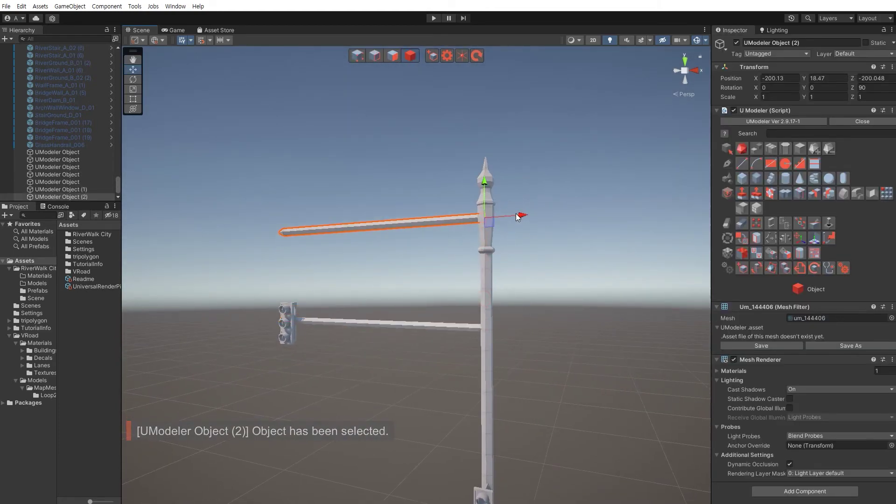
Pull the upper arm's pole-side end back from the pole and cap its open edge loop with Bridge.
{"action": "key", "text": "shift+1"}
{"action": "left_click", "coordinate": [481, 220]}
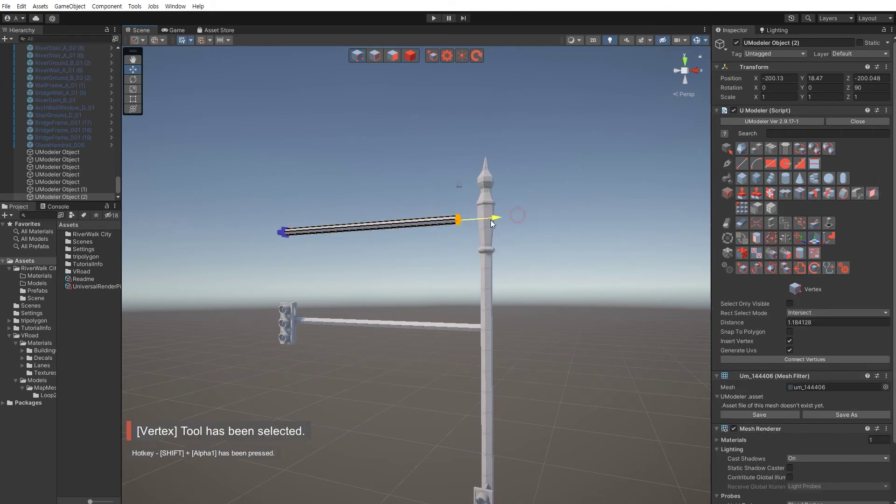
{"action": "key", "text": "f"}
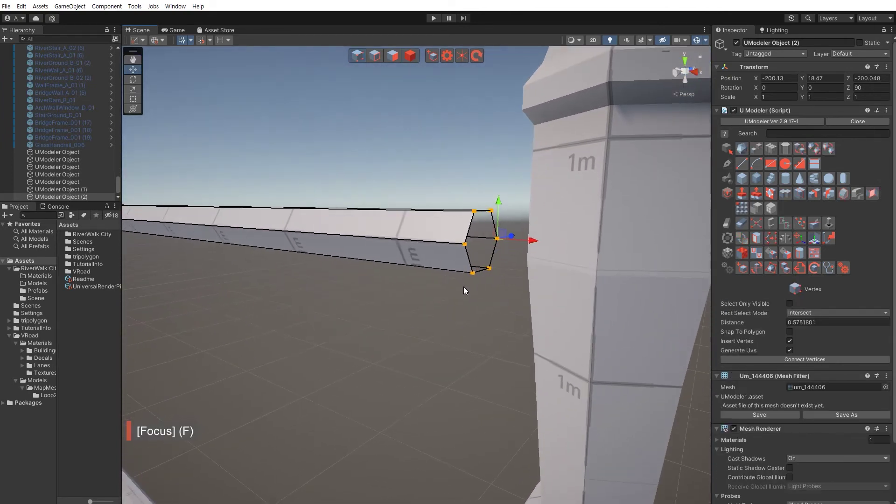
{"action": "key", "text": "shift+2"}
{"action": "double_click", "coordinate": [468, 258]}
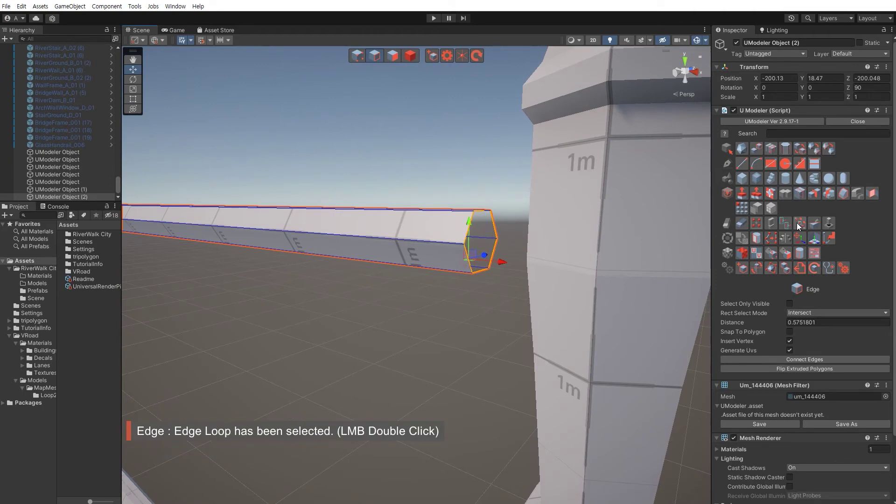
{"action": "left_click", "coordinate": [870, 197]}
{"action": "left_click", "coordinate": [479, 300]}
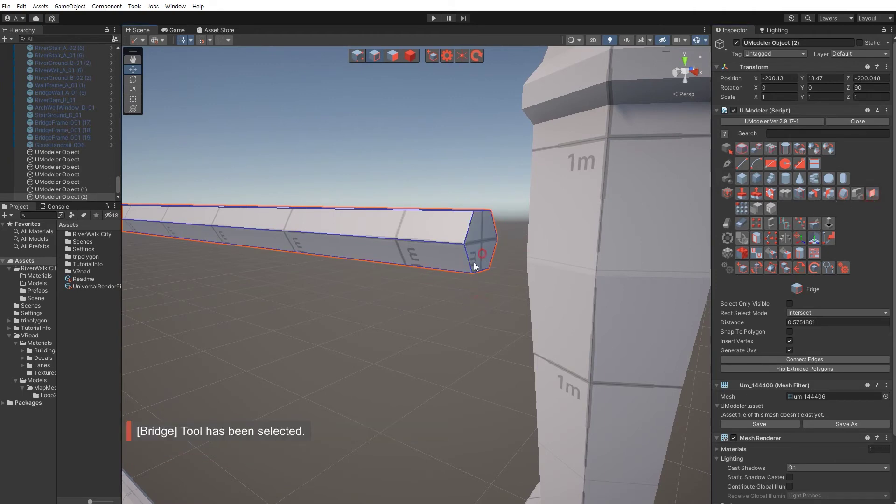
Extrude and scale the upper arm's capped end into a flared hexagonal collar that passes through the pole.
{"action": "key", "text": "shift+3"}
{"action": "left_click", "coordinate": [482, 243]}
{"action": "right_click_drag", "start_coordinate": [448, 303], "coordinate": [504, 282]}
{"action": "scroll", "coordinate": [504, 282], "scroll_direction": "down", "scroll_amount": 3}
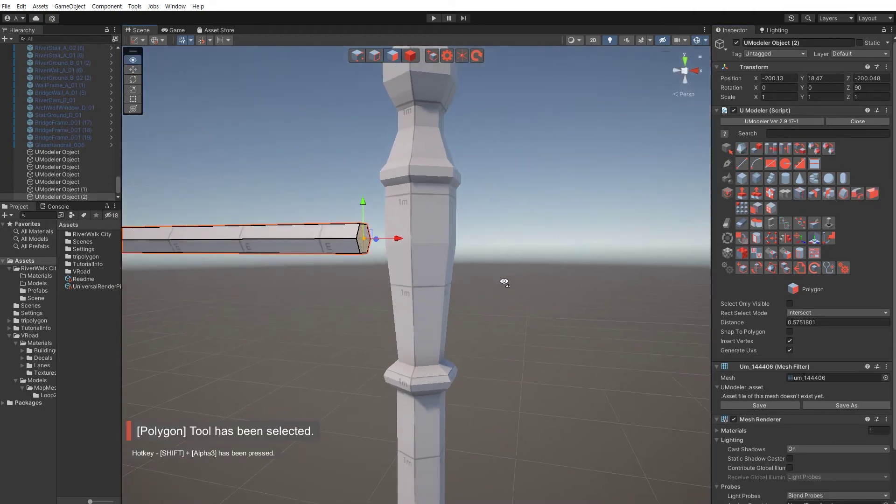
{"action": "middle_click_drag", "start_coordinate": [455, 221], "coordinate": [439, 287]}
{"action": "left_click_drag", "start_coordinate": [377, 312], "coordinate": [491, 312], "text": "shift"}
{"action": "key", "text": "r"}
{"action": "key", "text": "w"}
{"action": "key", "text": "r"}
{"action": "key", "text": "w"}
{"action": "key", "text": "r"}
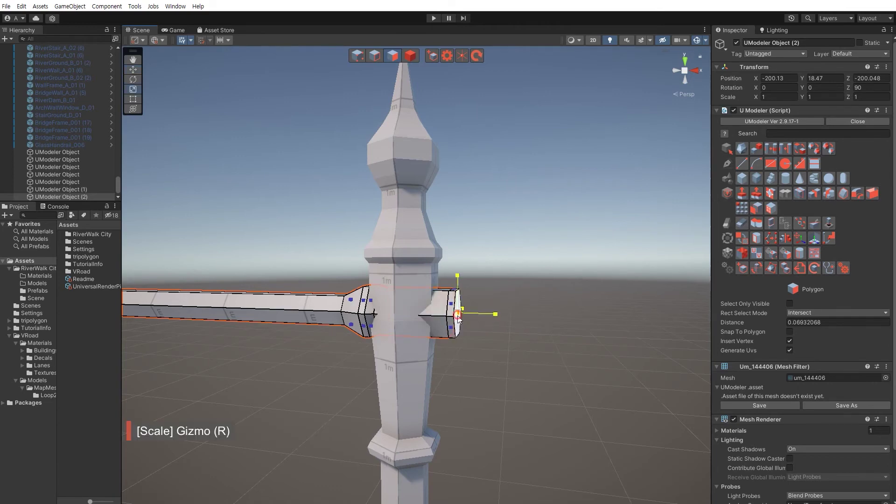
Extrude and scale the end face beyond the pole into a bulge, a narrow neck and a second bulge.
{"action": "key", "text": "w"}
{"action": "left_click_drag", "start_coordinate": [492, 315], "coordinate": [565, 320], "text": "shift"}
{"action": "key", "text": "r"}
{"action": "key", "text": "w"}
{"action": "key", "text": "r"}
{"action": "key", "text": "r"}
{"action": "key", "text": "w"}
{"action": "key", "text": "r"}
{"action": "key", "text": "w"}
{"action": "key", "text": "w"}
{"action": "key", "text": "r"}
{"action": "key", "text": "w"}
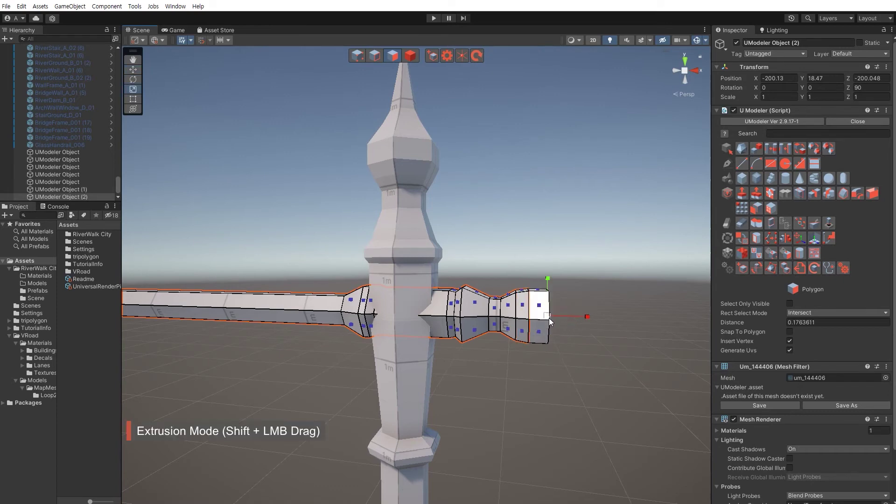
Narrow the finial's end face and extrude a short tapered tip onto it.
{"action": "key", "text": "r"}
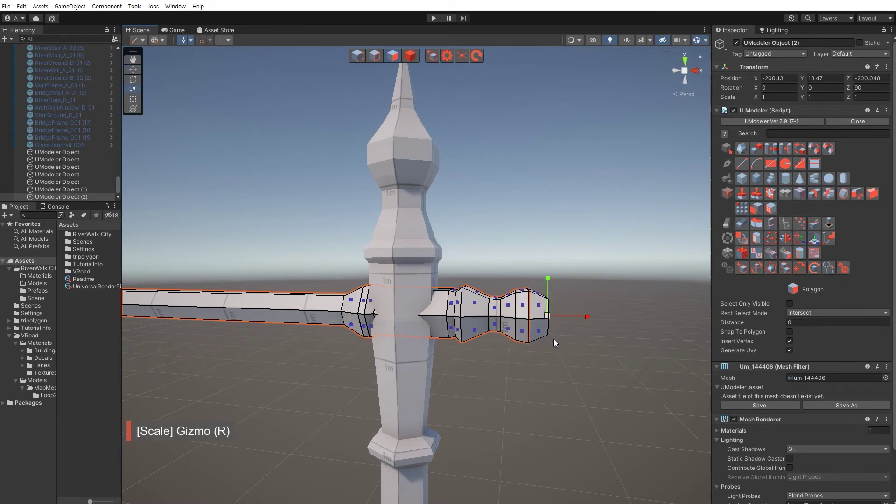
{"action": "key", "text": "w"}
{"action": "left_click_drag", "start_coordinate": [585, 320], "coordinate": [591, 320], "text": "shift"}
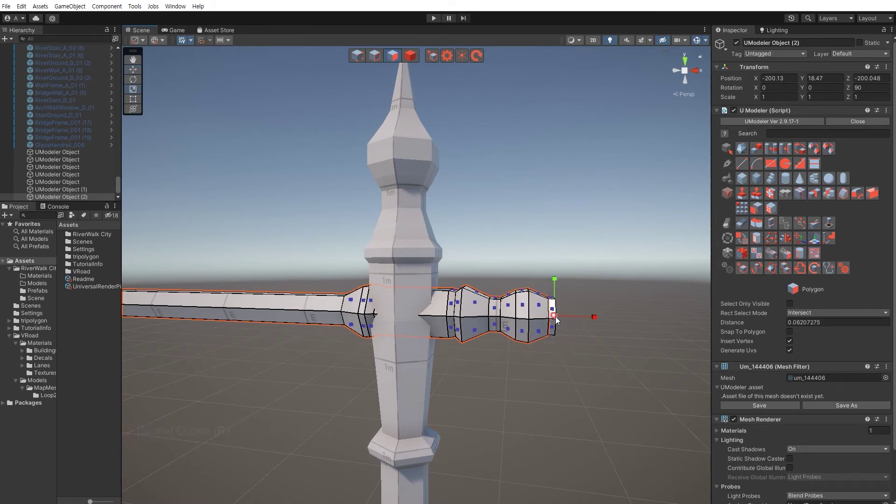
{"action": "key", "text": "r"}
{"action": "key", "text": "w"}
{"action": "scroll", "coordinate": [490, 361], "scroll_direction": "down", "scroll_amount": 5}
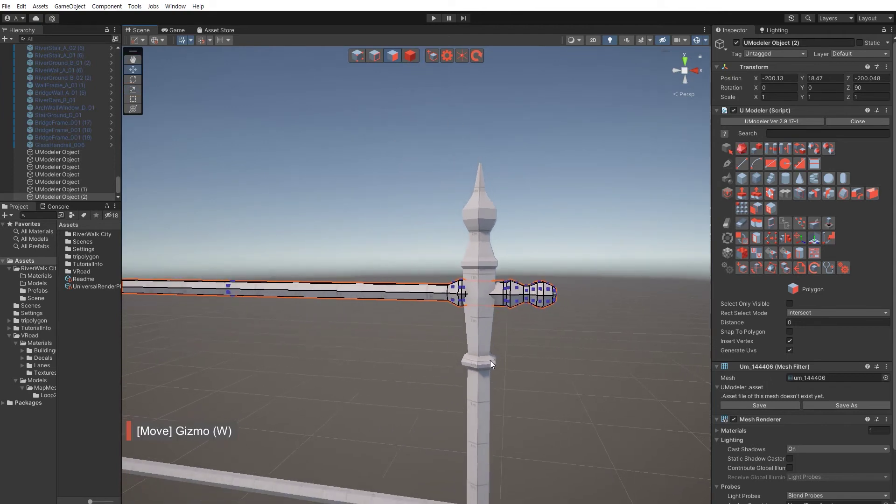
Shift the vertices of the collar's flared arm-side section along the arm, away from the pole.
{"action": "key", "text": "shift+1"}
{"action": "left_click_drag", "start_coordinate": [420, 240], "coordinate": [493, 349]}
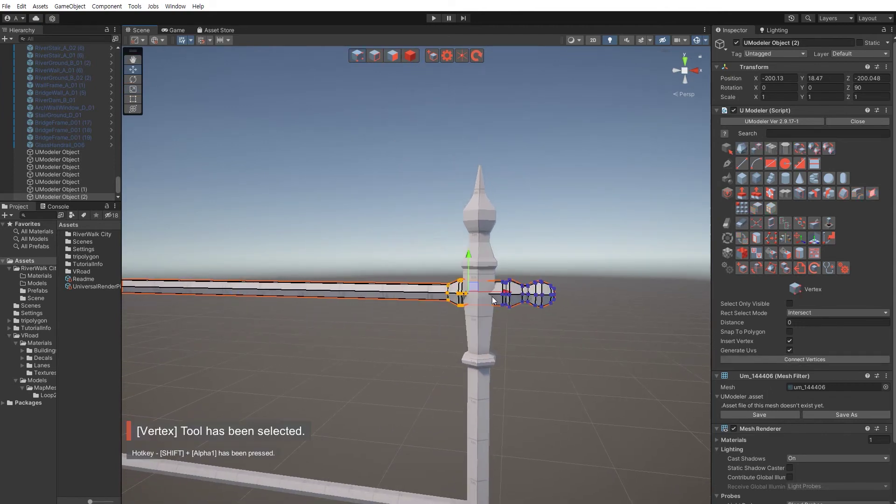
{"action": "left_click_drag", "start_coordinate": [503, 294], "coordinate": [486, 292]}
{"action": "left_click", "coordinate": [546, 371]}
{"action": "left_click", "coordinate": [545, 370]}
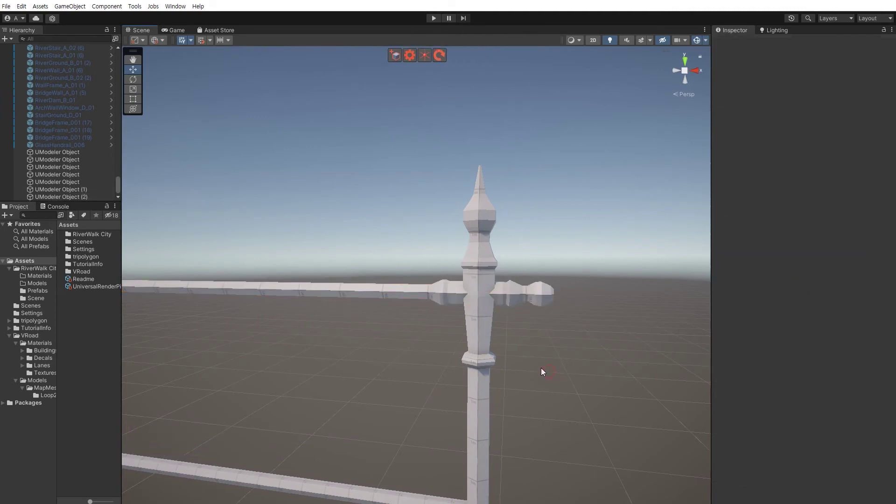
Shorten the upper arm by moving its pointed tip's vertices about 4.97 toward the pole.
{"action": "right_click_drag", "start_coordinate": [537, 355], "coordinate": [492, 354]}
{"action": "scroll", "coordinate": [433, 324], "scroll_direction": "down", "scroll_amount": 3}
{"action": "mouse_move", "coordinate": [432, 324]}
{"action": "right_mouse_down"}
{"action": "mouse_move", "coordinate": [406, 328]}
{"action": "mouse_move", "coordinate": [418, 314]}
{"action": "right_mouse_up"}
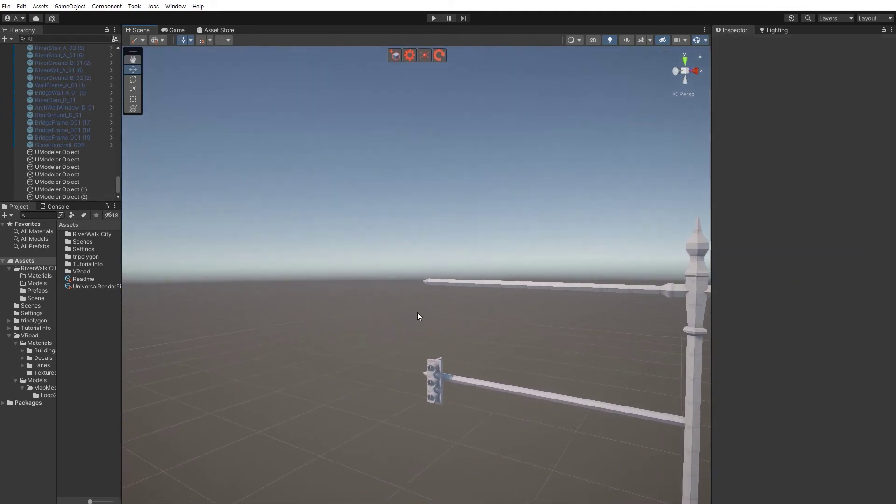
{"action": "left_click", "coordinate": [451, 284]}
{"action": "key", "text": "shift+1"}
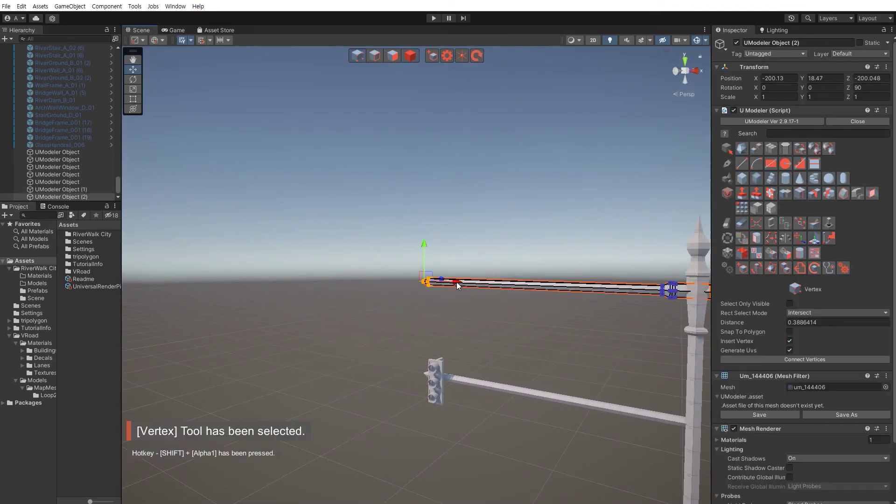
{"action": "left_click_drag", "start_coordinate": [477, 322], "coordinate": [557, 303]}
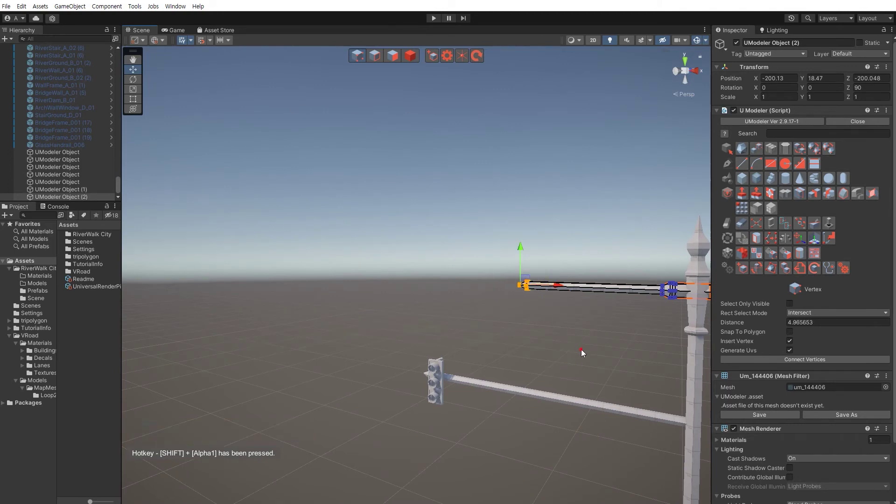
{"action": "right_click_drag", "start_coordinate": [581, 349], "coordinate": [546, 340]}
{"action": "key", "text": "q"}
{"action": "key", "text": "shift+4"}
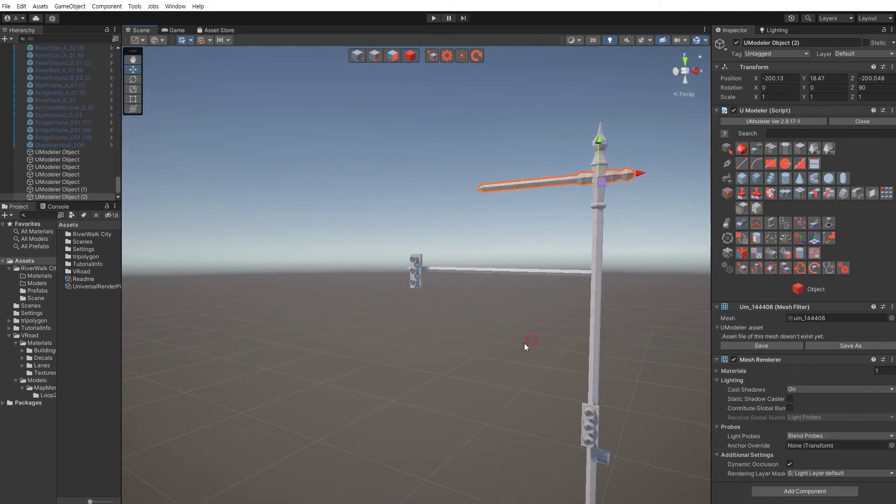
Move the lower horizontal arm together with its end traffic signal down the pole.
{"action": "left_click", "coordinate": [522, 343]}
{"action": "left_click_drag", "start_coordinate": [392, 240], "coordinate": [450, 303]}
{"action": "left_click", "coordinate": [483, 271], "text": "shift"}
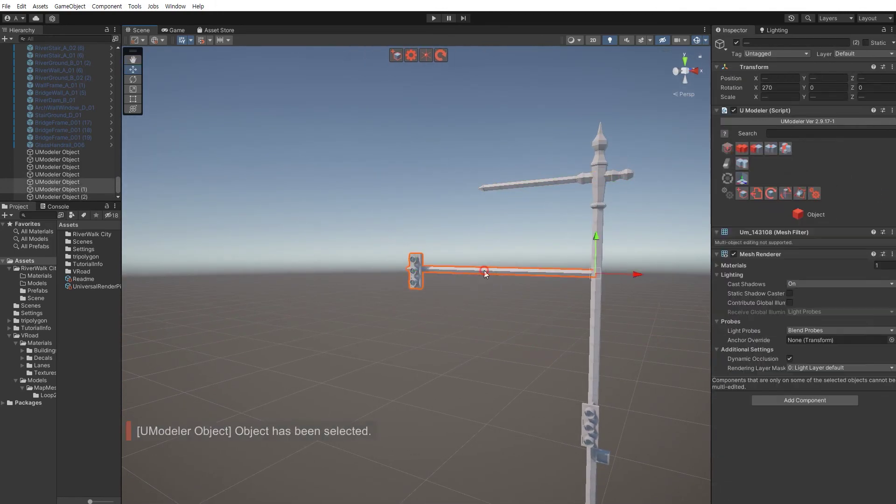
{"action": "left_click_drag", "start_coordinate": [595, 240], "coordinate": [591, 289]}
{"action": "left_click", "coordinate": [500, 386]}
Delete the polygons that form the pointed tip of the upper arm.
{"action": "key", "text": "q"}
{"action": "right_click_drag", "start_coordinate": [500, 385], "coordinate": [477, 392]}
{"action": "key", "text": "w"}
{"action": "key", "text": "e"}
{"action": "left_click", "coordinate": [475, 376]}
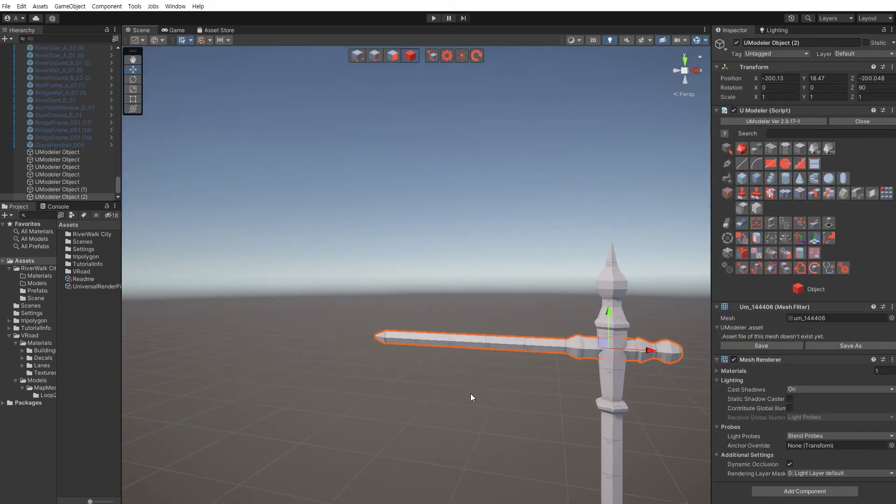
{"action": "left_click", "coordinate": [470, 397]}
{"action": "right_click_drag", "start_coordinate": [460, 388], "coordinate": [428, 360]}
{"action": "left_click", "coordinate": [443, 344]}
{"action": "key", "text": "shift+1"}
{"action": "key", "text": "w"}
{"action": "left_click_drag", "start_coordinate": [421, 273], "coordinate": [523, 430]}
{"action": "key", "text": "shift+2"}
{"action": "key", "text": "shift+3"}
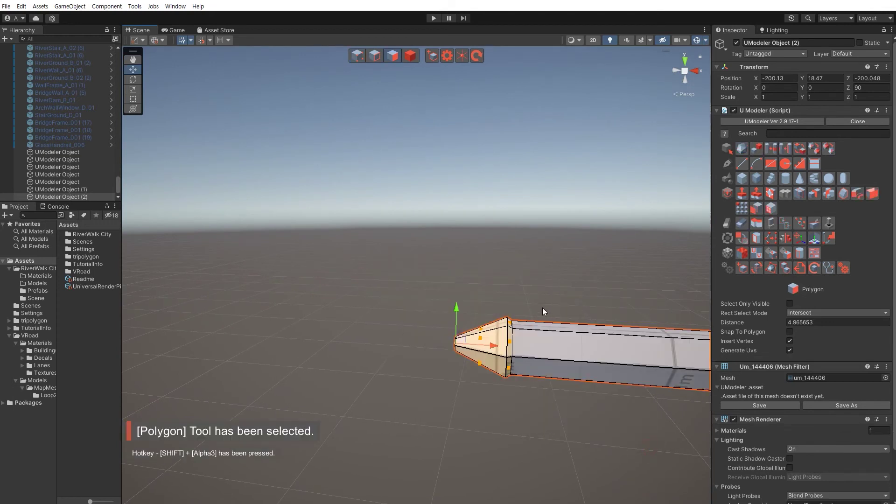
{"action": "left_click", "coordinate": [470, 351]}
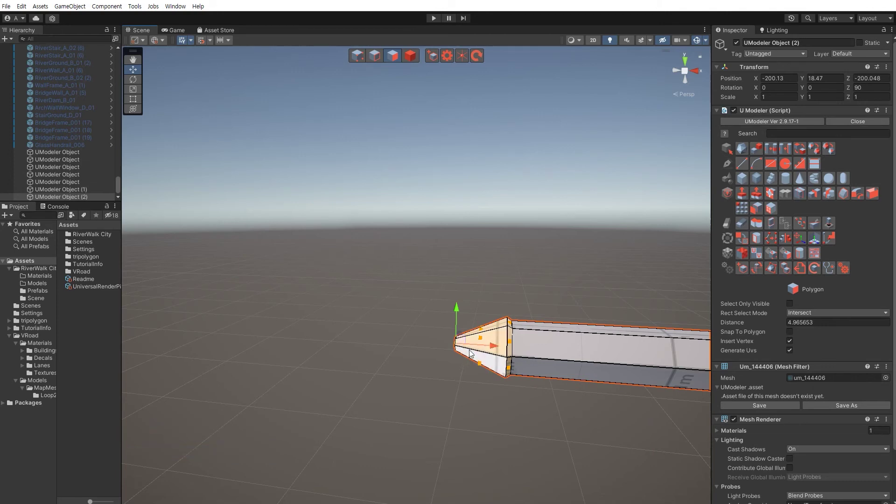
{"action": "key", "text": "Delete"}
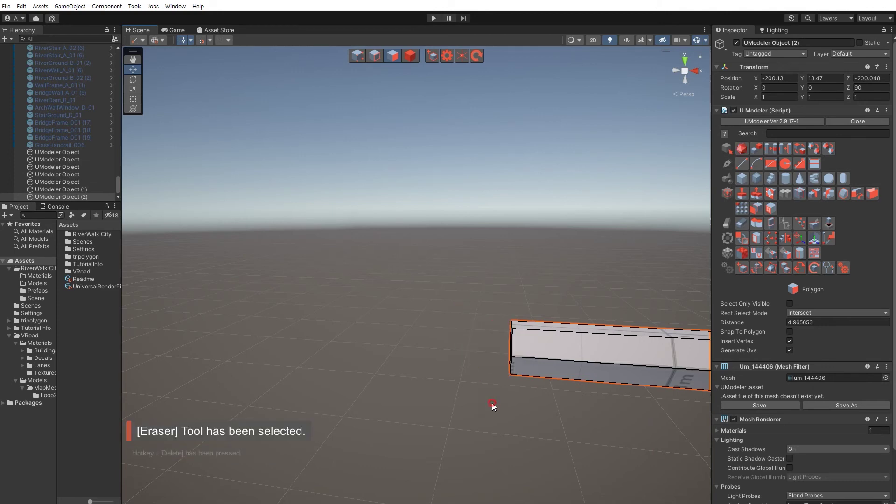
Cap the upper arm's open outer end by bridging its edge loop.
{"action": "mouse_move", "coordinate": [421, 367]}
{"action": "left_mouse_down", "text": "alt"}
{"action": "mouse_move", "coordinate": [444, 353]}
{"action": "mouse_move", "coordinate": [474, 355]}
{"action": "mouse_move", "coordinate": [463, 327]}
{"action": "left_mouse_up", "text": "alt"}
{"action": "key", "text": "2"}
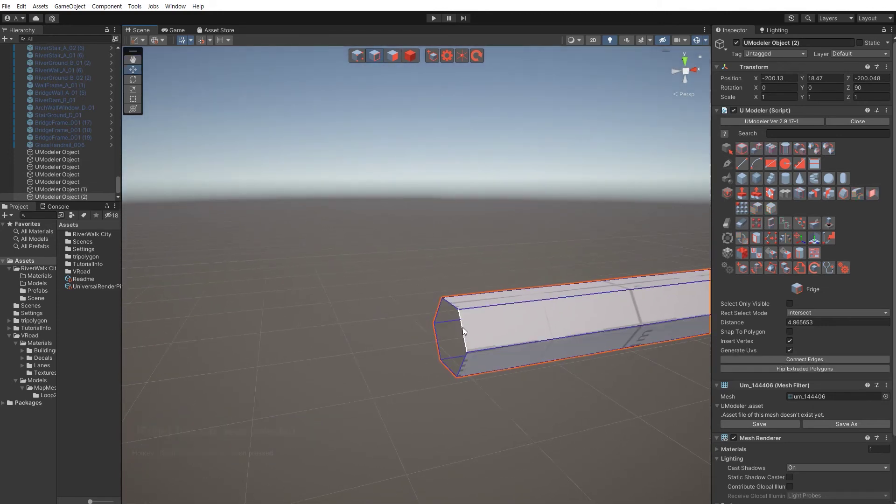
{"action": "double_click", "coordinate": [463, 326]}
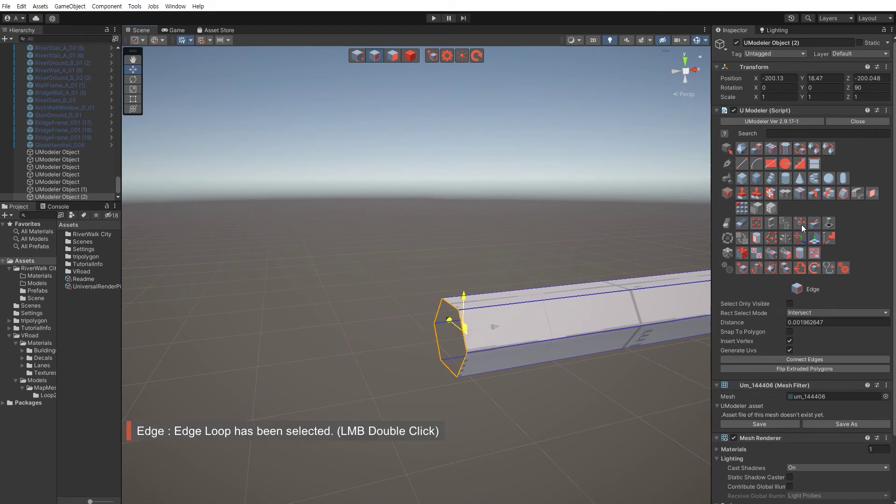
{"action": "left_click", "coordinate": [870, 195]}
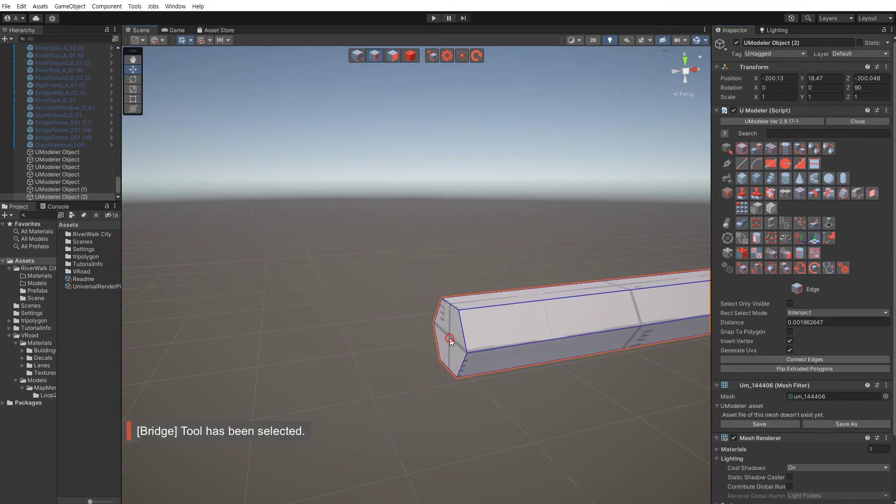
Enlarge the upper arm's outer end face and extrude it into a wider hexagonal sleeve about 1 m long.
{"action": "key", "text": "shift+3"}
{"action": "left_click_drag", "start_coordinate": [451, 342], "coordinate": [445, 349], "text": "alt"}
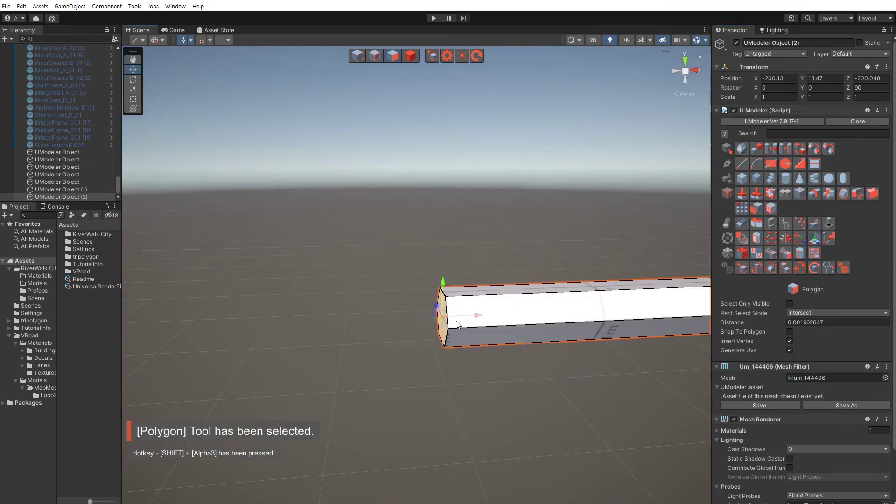
{"action": "key", "text": "shift"}
{"action": "key", "text": "r"}
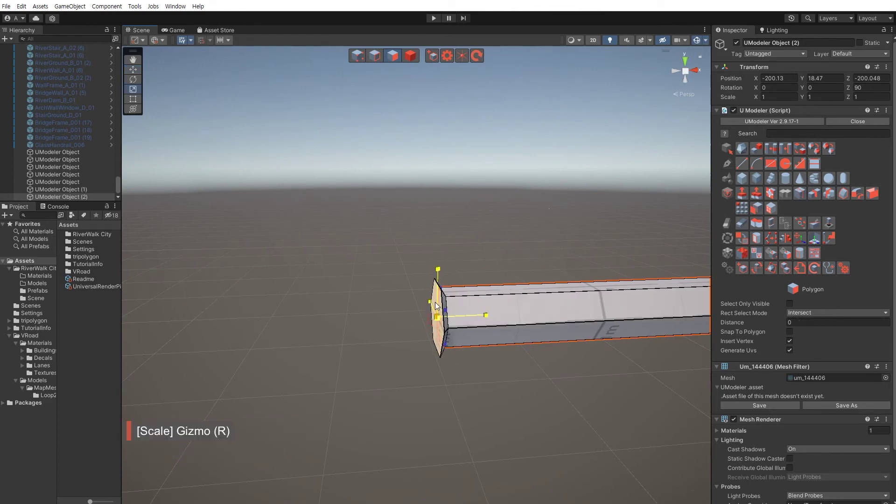
{"action": "left_click_drag", "start_coordinate": [436, 302], "coordinate": [432, 318], "text": "shift"}
{"action": "key", "text": "w"}
{"action": "scroll", "coordinate": [437, 319], "scroll_direction": "down", "scroll_amount": 2}
{"action": "left_click_drag", "start_coordinate": [488, 300], "coordinate": [347, 301], "text": "shift"}
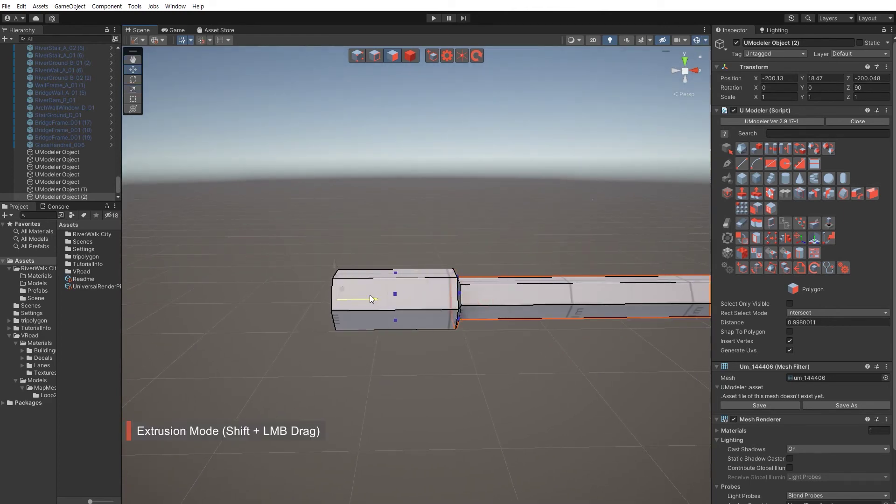
Make a separate object from the upper arm's collar and finial polygons, leaving out the shaft and outer sleeve.
{"action": "left_click", "coordinate": [446, 379]}
{"action": "key", "text": "s"}
{"action": "right_click_drag", "start_coordinate": [445, 351], "coordinate": [468, 348]}
{"action": "key", "text": "d"}
{"action": "left_click", "coordinate": [438, 356]}
{"action": "key", "text": "s"}
{"action": "left_click", "coordinate": [542, 282]}
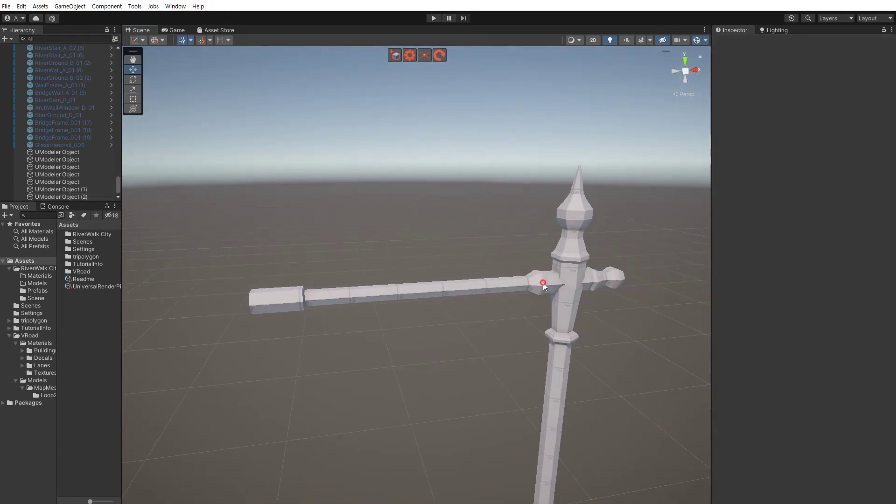
{"action": "key", "text": "shift+3"}
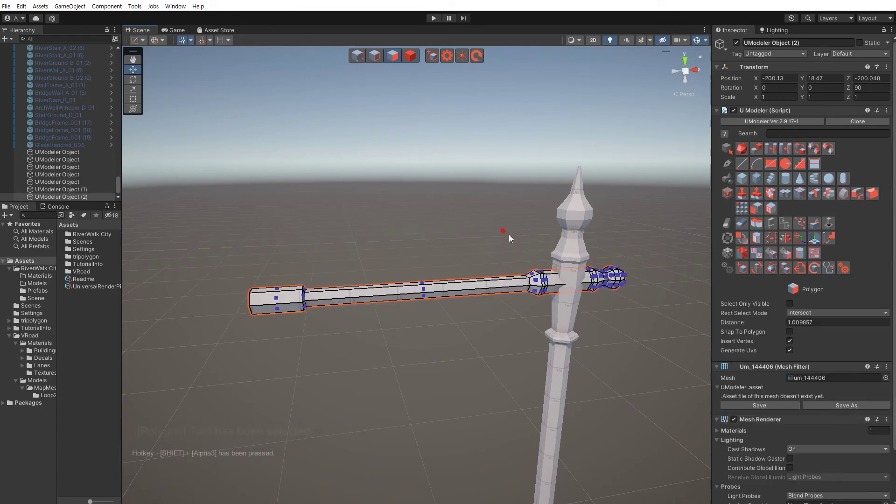
{"action": "left_click_drag", "start_coordinate": [506, 232], "coordinate": [642, 338]}
{"action": "left_click_drag", "start_coordinate": [222, 241], "coordinate": [355, 334]}
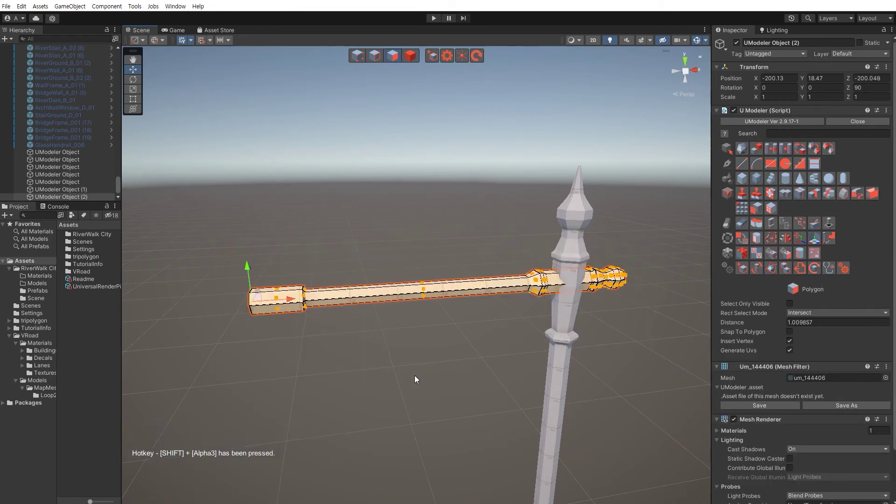
{"action": "left_click_drag", "start_coordinate": [413, 375], "coordinate": [201, 220], "text": "ctrl"}
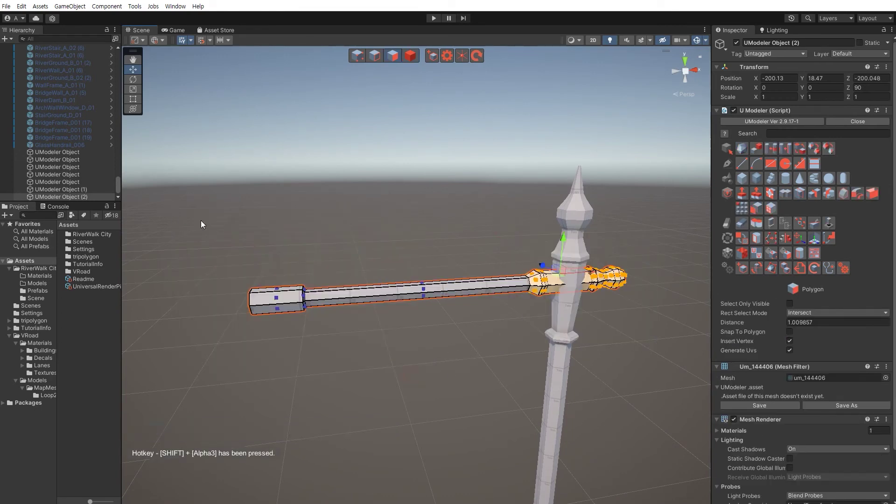
{"action": "left_click", "coordinate": [770, 224]}
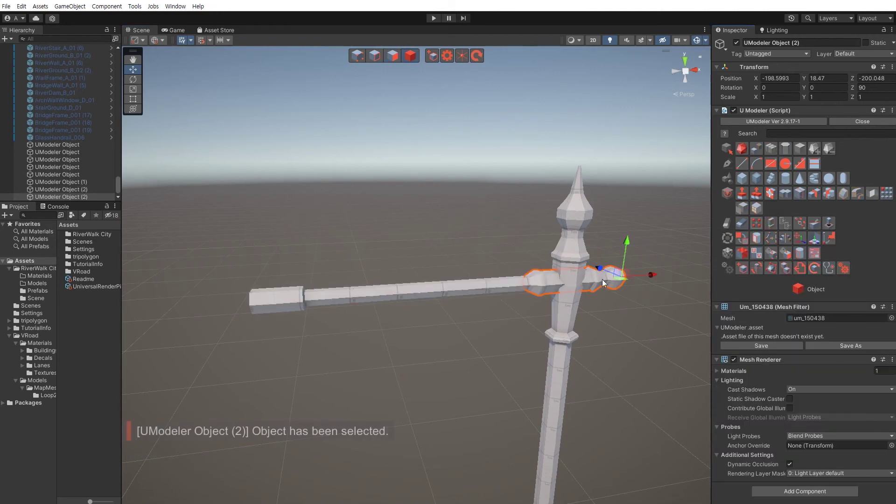
Move the separate collar-and-finial piece along the arm to X -205.479 and stand it upright with Z rotation 0.
{"action": "left_click_drag", "start_coordinate": [652, 279], "coordinate": [426, 290]}
{"action": "key", "text": "f"}
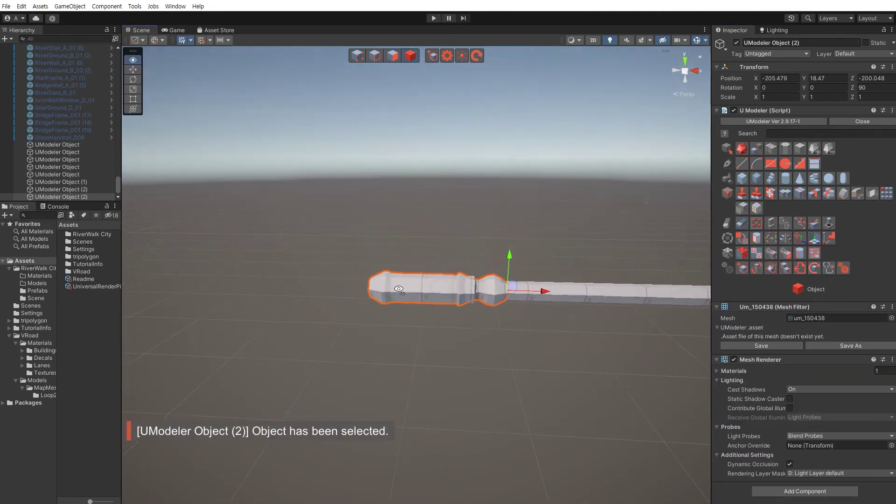
{"action": "key", "text": "e"}
{"action": "left_click_drag", "start_coordinate": [522, 268], "coordinate": [672, 340]}
{"action": "left_click", "coordinate": [879, 87]}
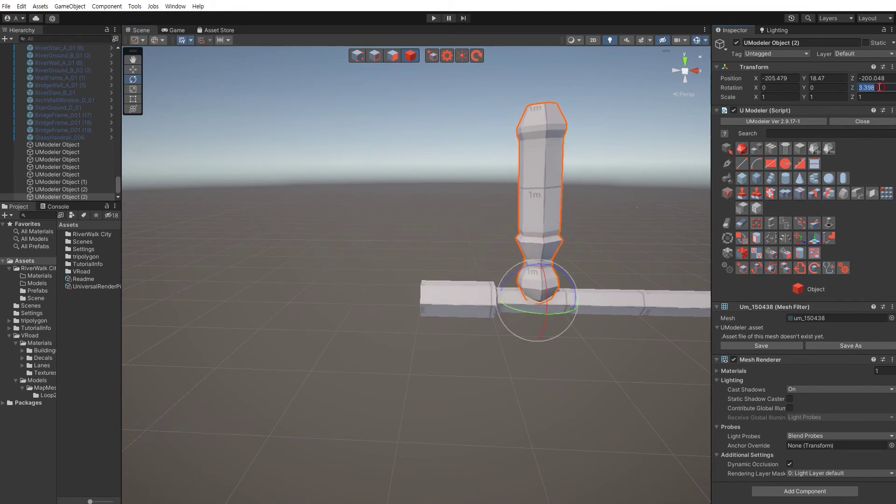
{"action": "type", "text": "0"}
{"action": "right_click_drag", "start_coordinate": [520, 336], "coordinate": [499, 353]}
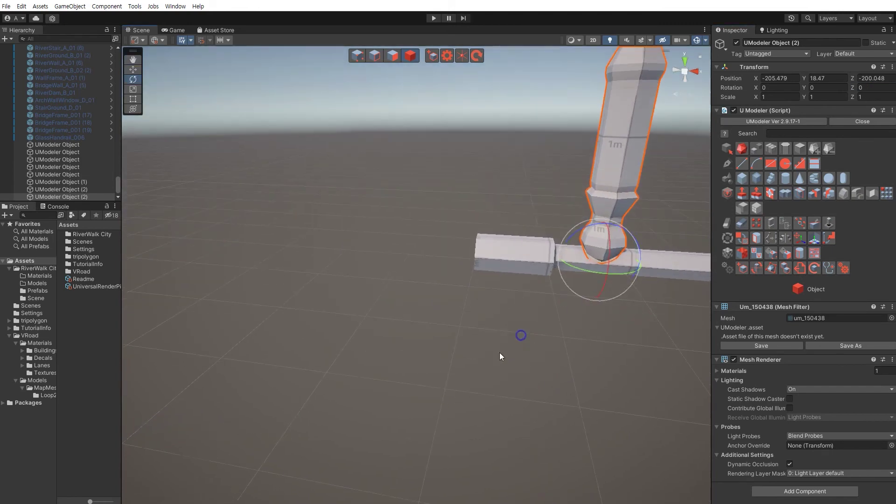
Move the upright collar-and-finial piece to the arm's outer end at X -207.218, Y 16.291 and scale it uniformly to 1.221.
{"action": "key", "text": "w"}
{"action": "left_click_drag", "start_coordinate": [591, 259], "coordinate": [455, 345]}
{"action": "right_click_drag", "start_coordinate": [485, 322], "coordinate": [457, 332]}
{"action": "key", "text": "r"}
{"action": "mouse_move", "coordinate": [397, 344]}
{"action": "left_mouse_down"}
{"action": "mouse_move", "coordinate": [402, 324]}
{"action": "mouse_move", "coordinate": [400, 337]}
{"action": "left_mouse_up"}
{"action": "key", "text": "w"}
{"action": "right_click_drag", "start_coordinate": [460, 280], "coordinate": [348, 292]}
{"action": "left_click_drag", "start_coordinate": [382, 329], "coordinate": [382, 330]}
{"action": "key", "text": "a"}
{"action": "right_click_drag", "start_coordinate": [289, 322], "coordinate": [421, 257]}
{"action": "left_click_drag", "start_coordinate": [405, 277], "coordinate": [409, 304]}
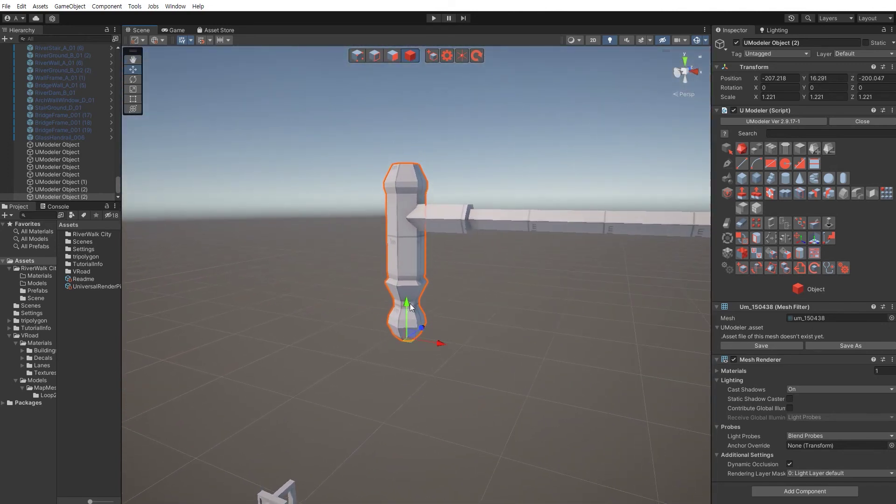
Cap the upright piece's open upper end by bridging its rim edges.
{"action": "left_click", "coordinate": [477, 321]}
{"action": "right_click_drag", "start_coordinate": [478, 322], "coordinate": [494, 337]}
{"action": "left_click", "coordinate": [495, 337]}
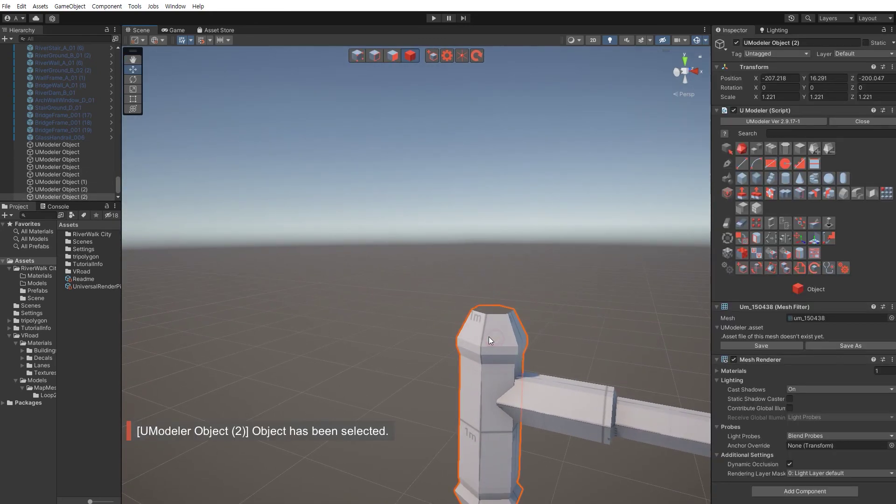
{"action": "key", "text": "shift+1"}
{"action": "key", "text": "shift+2"}
{"action": "left_click", "coordinate": [482, 301]}
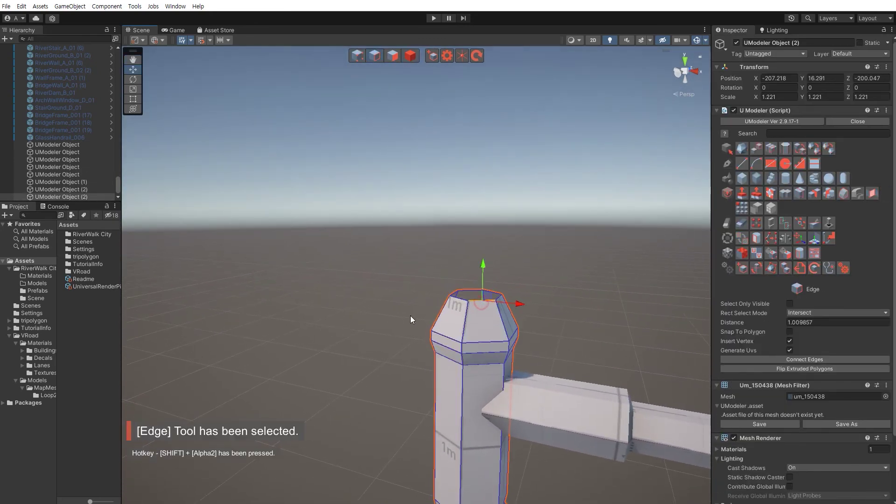
{"action": "right_click_drag", "start_coordinate": [410, 316], "coordinate": [416, 345]}
{"action": "left_click", "coordinate": [397, 357]}
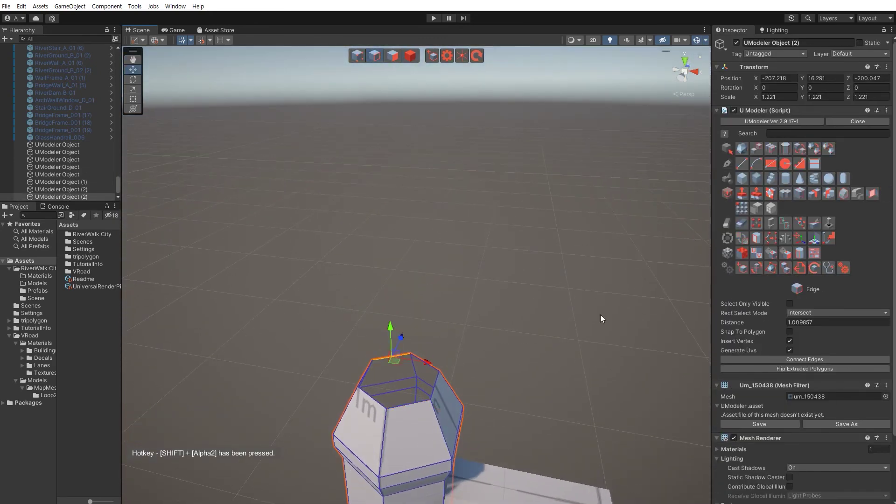
{"action": "right_click_drag", "start_coordinate": [600, 315], "coordinate": [451, 360]}
{"action": "left_click", "coordinate": [451, 361]}
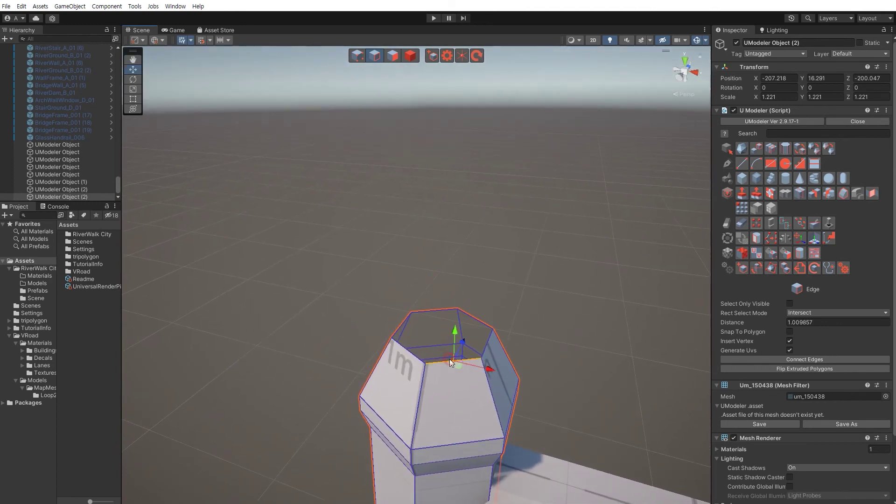
{"action": "left_click", "coordinate": [402, 350]}
{"action": "left_click", "coordinate": [556, 351]}
{"action": "left_click", "coordinate": [455, 361]}
{"action": "left_click", "coordinate": [486, 344], "text": "shift"}
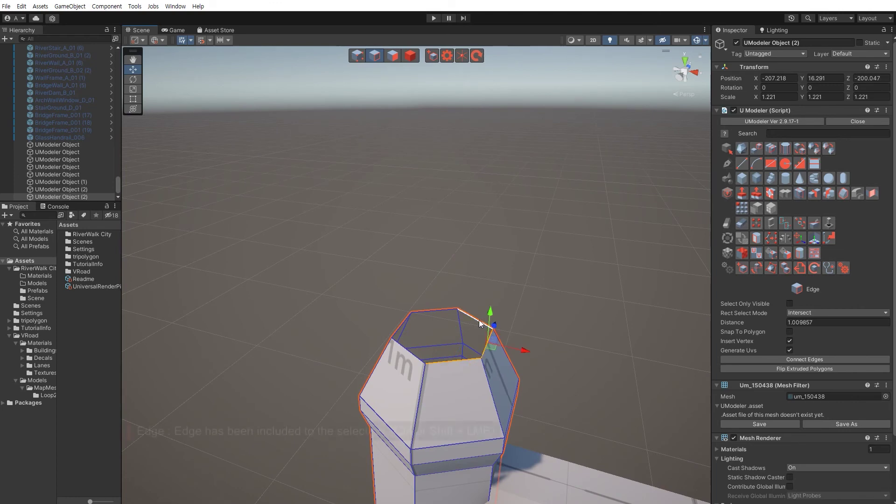
{"action": "left_click", "coordinate": [478, 321], "text": "shift"}
{"action": "left_click", "coordinate": [438, 310], "text": "shift"}
{"action": "left_click", "coordinate": [407, 324], "text": "shift"}
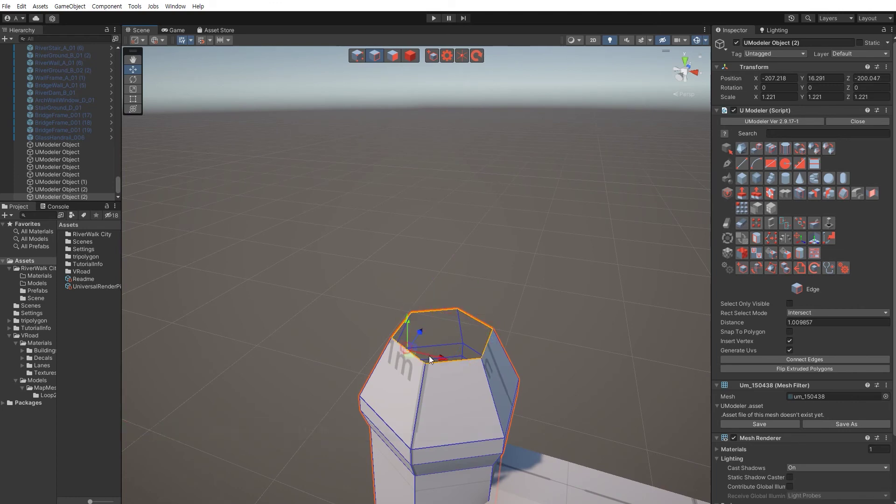
{"action": "left_click", "coordinate": [867, 193]}
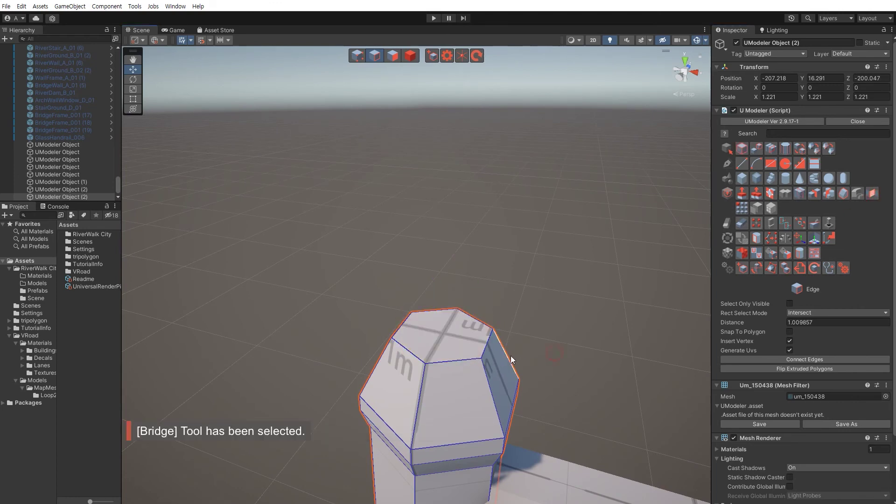
Extrude the upright piece's top face upward about 0.41 and shrink it into a narrow pointed tip.
{"action": "middle_click_drag", "start_coordinate": [511, 355], "coordinate": [508, 333]}
{"action": "key", "text": "shift+3"}
{"action": "left_click", "coordinate": [436, 260]}
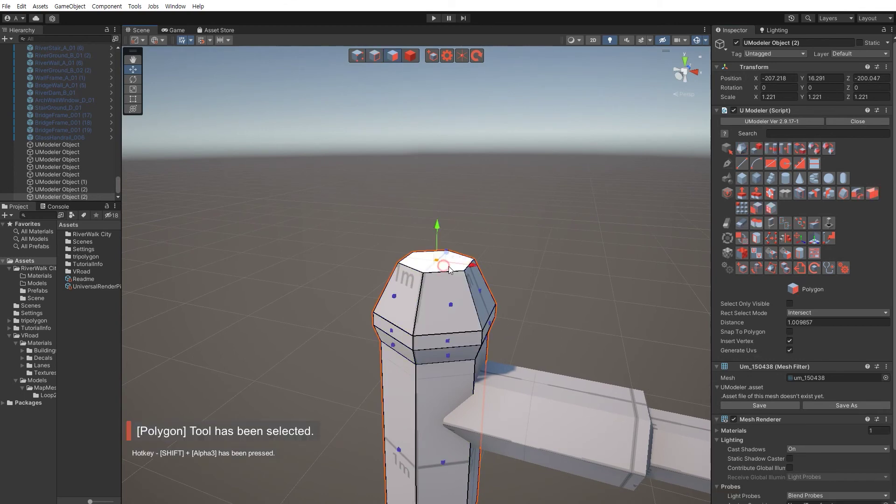
{"action": "middle_click_drag", "start_coordinate": [448, 224], "coordinate": [451, 266]}
{"action": "left_click_drag", "start_coordinate": [438, 292], "coordinate": [439, 203], "text": "shift"}
{"action": "key", "text": "r"}
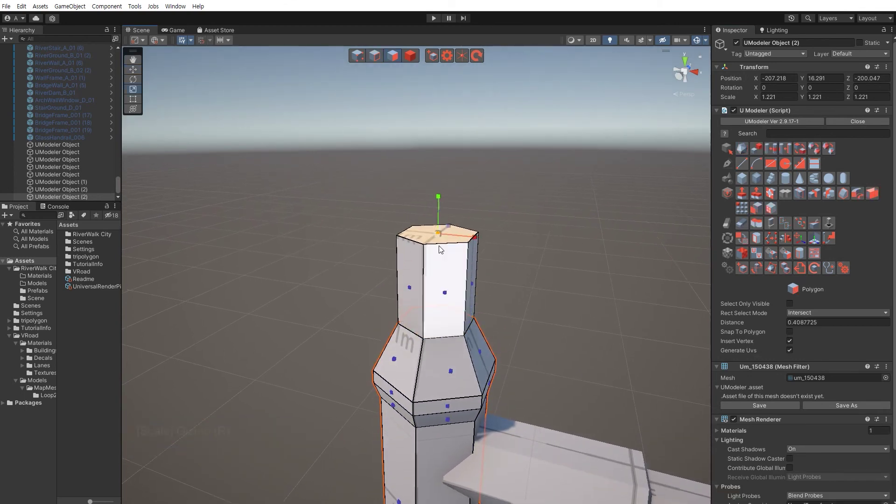
{"action": "left_click_drag", "start_coordinate": [440, 241], "coordinate": [458, 300]}
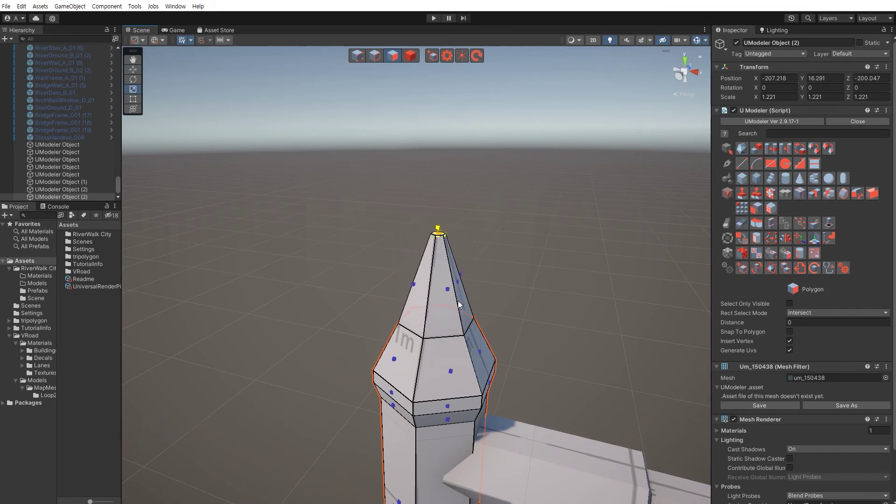
{"action": "key", "text": "w"}
{"action": "right_click_drag", "start_coordinate": [544, 336], "coordinate": [523, 197]}
{"action": "left_click_drag", "start_coordinate": [524, 197], "coordinate": [530, 290], "text": "alt"}
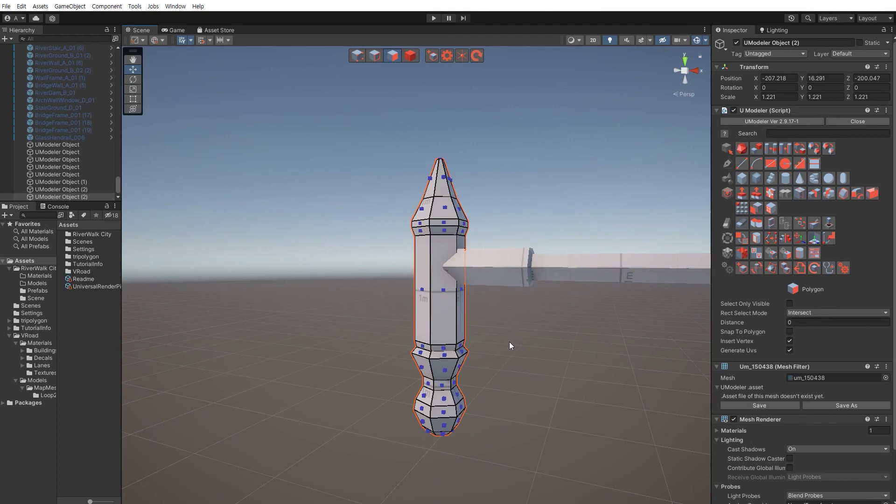
Shorten the upright shaft by raising the lower collar and bulb vertices about 0.39 and lowering the upper cap vertices about 0.08.
{"action": "key", "text": "shift+1"}
{"action": "left_click_drag", "start_coordinate": [511, 350], "coordinate": [553, 445], "text": "alt"}
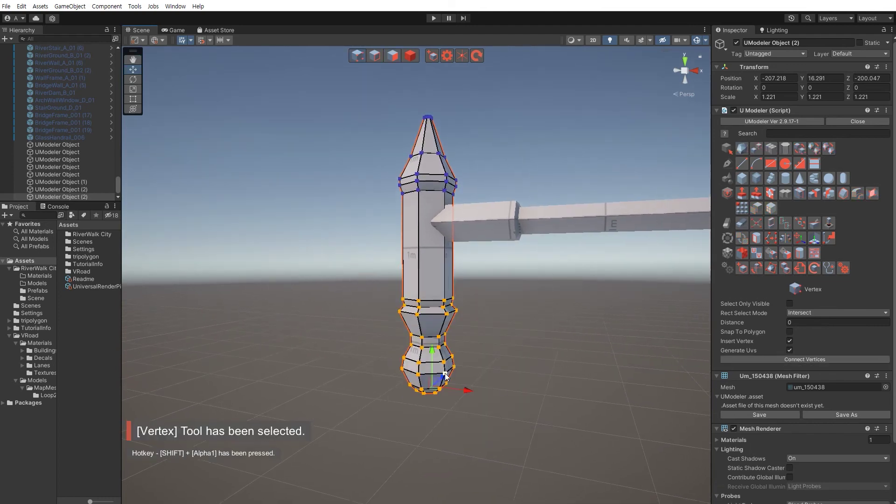
{"action": "left_click_drag", "start_coordinate": [445, 376], "coordinate": [548, 355]}
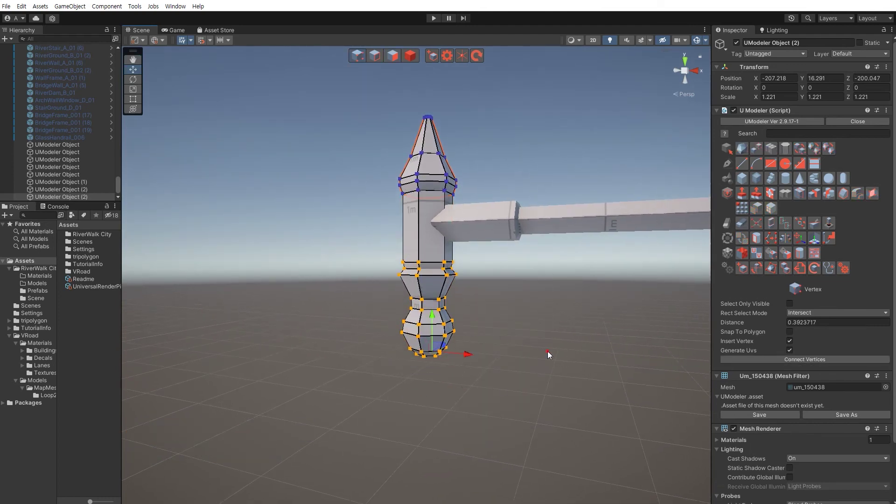
{"action": "left_click_drag", "start_coordinate": [363, 98], "coordinate": [533, 231]}
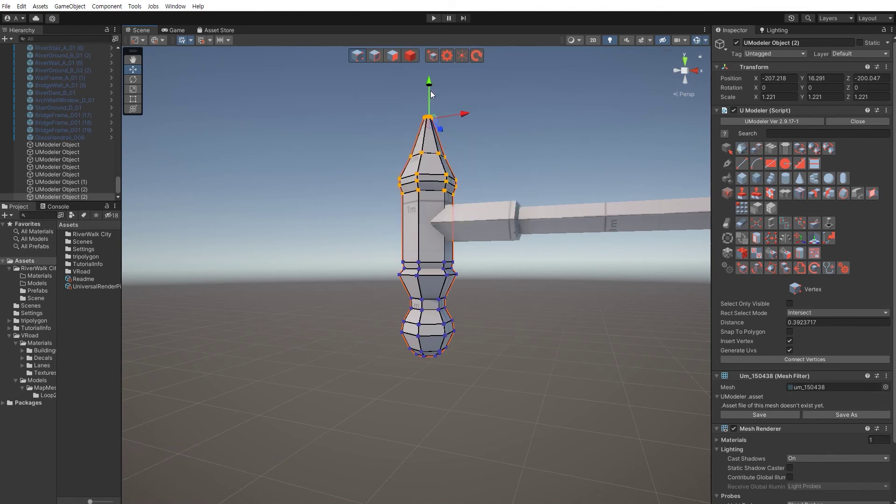
{"action": "left_click_drag", "start_coordinate": [430, 90], "coordinate": [433, 97]}
{"action": "left_click", "coordinate": [510, 339]}
Set the handle position to Center and enlarge the vertices of the bulb below the lower collar into a big lamp globe.
{"action": "right_click_drag", "start_coordinate": [500, 334], "coordinate": [499, 333]}
{"action": "key", "text": "s"}
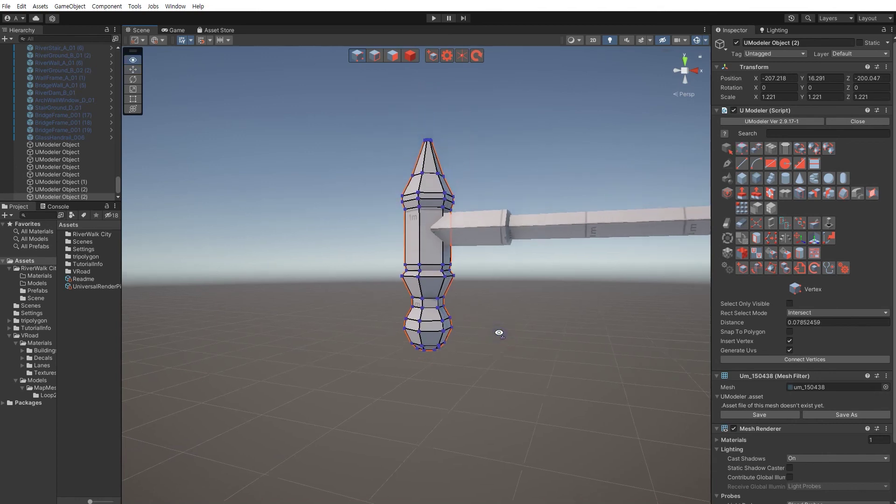
{"action": "scroll", "coordinate": [500, 327], "scroll_direction": "up", "scroll_amount": 10, "text": "alt"}
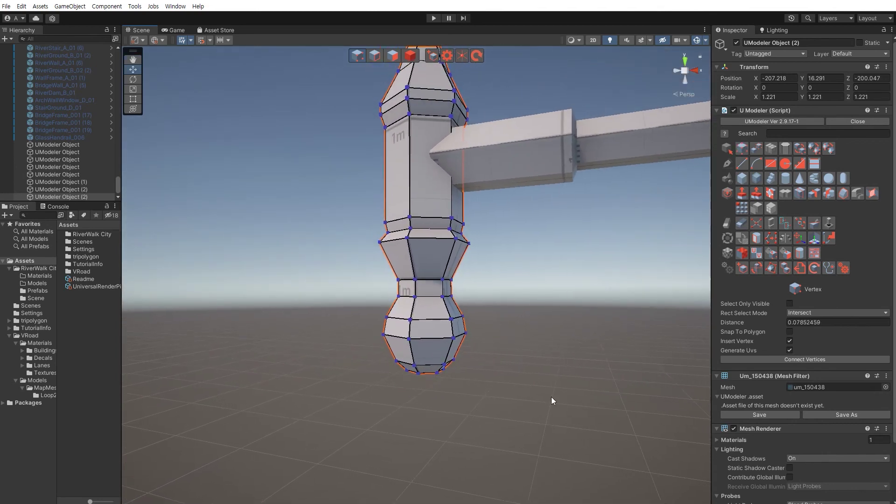
{"action": "left_click_drag", "start_coordinate": [551, 399], "coordinate": [355, 319]}
{"action": "left_click", "coordinate": [143, 40]}
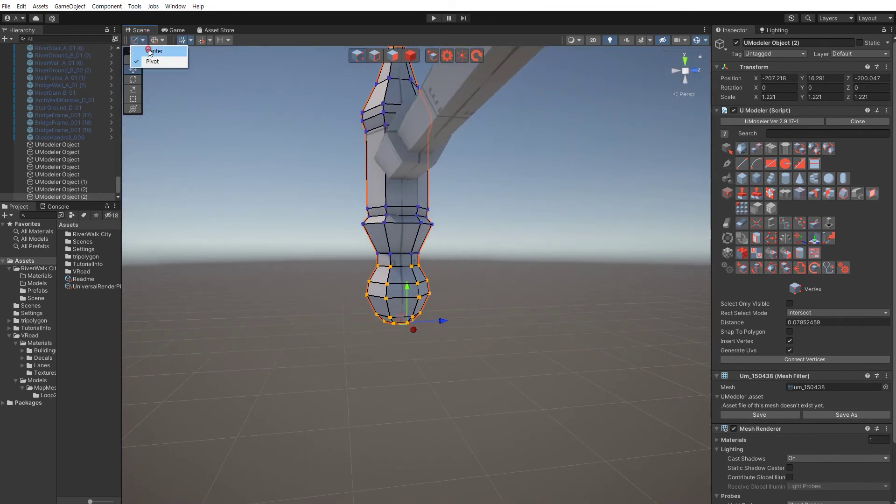
{"action": "left_click", "coordinate": [150, 51]}
{"action": "right_click_drag", "start_coordinate": [322, 275], "coordinate": [461, 311]}
{"action": "left_click_drag", "start_coordinate": [460, 312], "coordinate": [464, 265], "text": "alt"}
{"action": "key", "text": "r"}
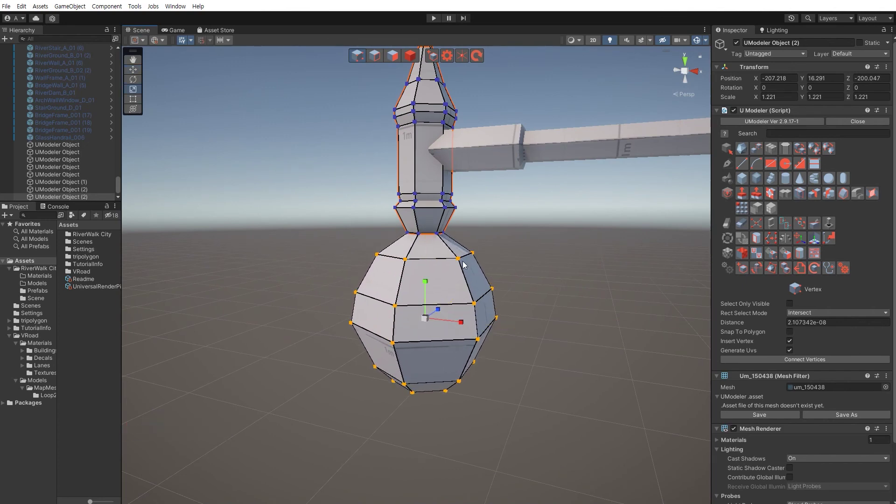
{"action": "key", "text": "w"}
{"action": "scroll", "coordinate": [481, 299], "scroll_direction": "down", "scroll_amount": 5}
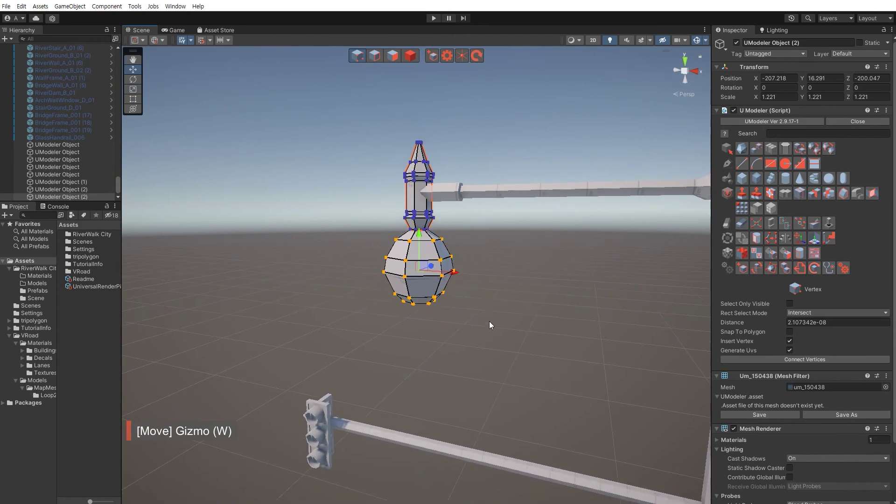
{"action": "left_click", "coordinate": [489, 321]}
Scale the globe's lower polygons slightly inward to form a narrow ledge beneath its widest ring.
{"action": "scroll", "coordinate": [495, 322], "scroll_direction": "up", "scroll_amount": 5}
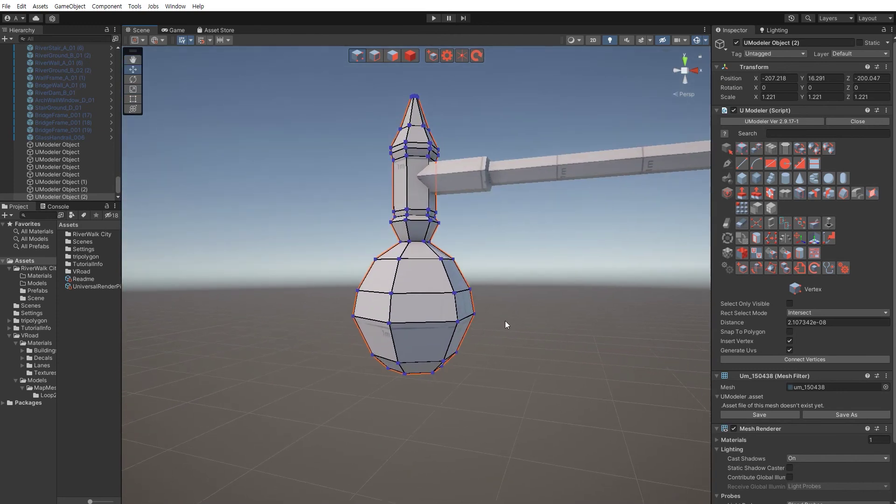
{"action": "scroll", "coordinate": [504, 313], "scroll_direction": "up", "scroll_amount": 3}
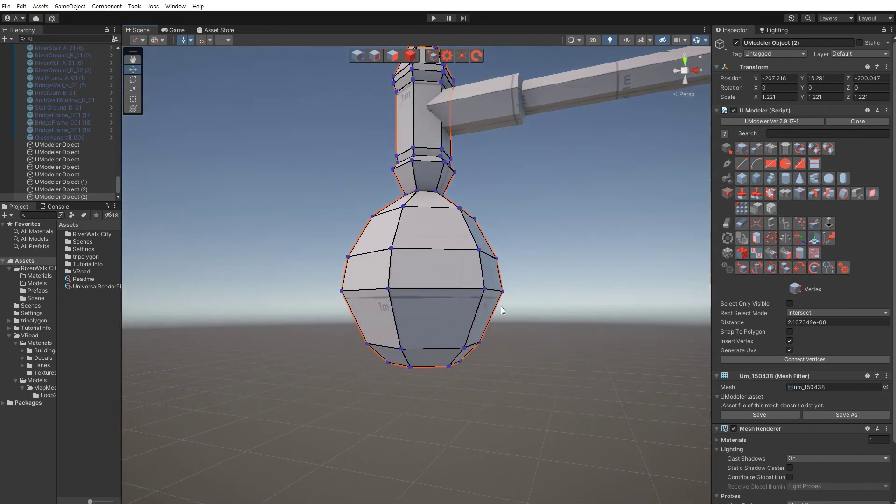
{"action": "scroll", "coordinate": [504, 305], "scroll_direction": "up", "scroll_amount": 3}
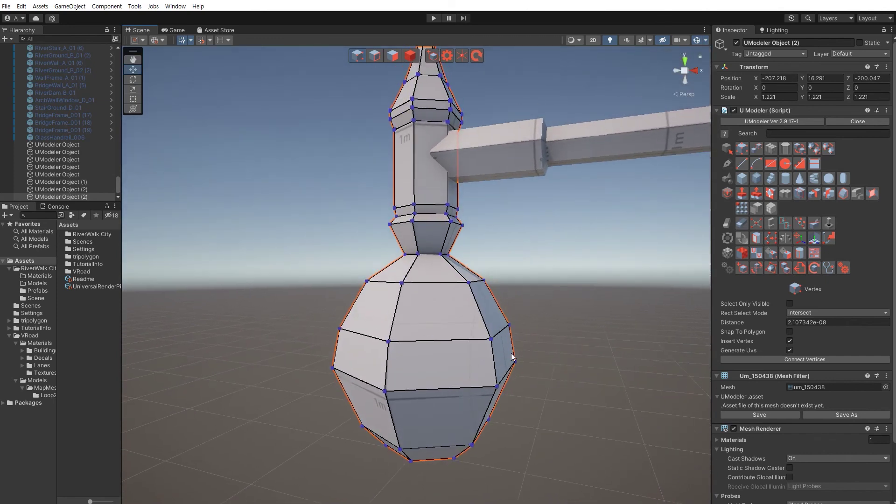
{"action": "key", "text": "shift+3"}
{"action": "middle_click_drag", "start_coordinate": [433, 353], "coordinate": [433, 320]}
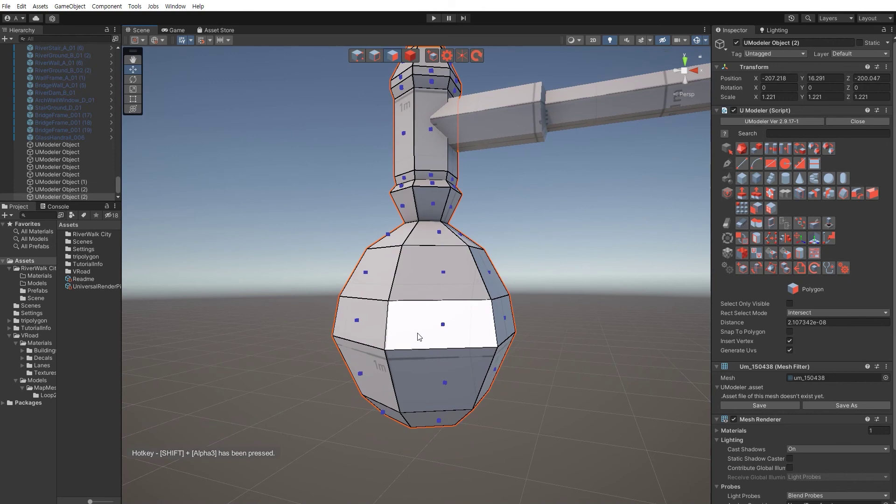
{"action": "left_click_drag", "start_coordinate": [420, 330], "coordinate": [562, 253], "text": "alt"}
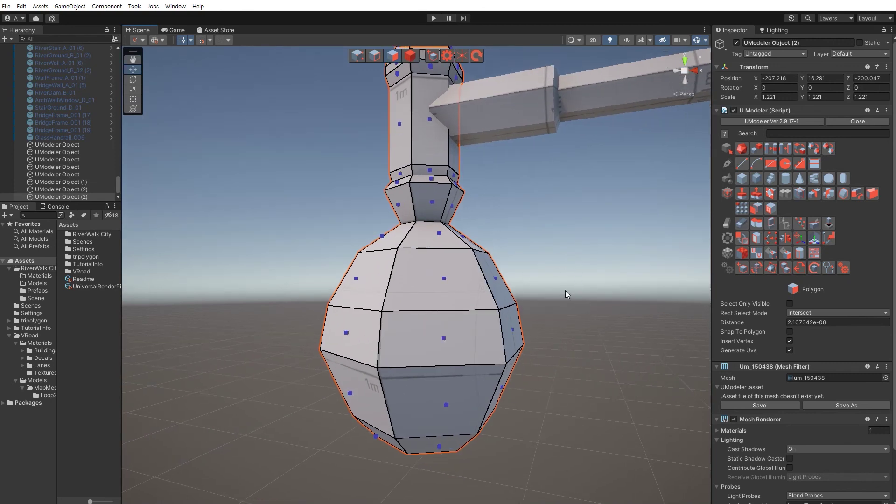
{"action": "left_click_drag", "start_coordinate": [566, 290], "coordinate": [493, 336], "text": "alt"}
{"action": "key", "text": "shift+3"}
{"action": "key", "text": "r"}
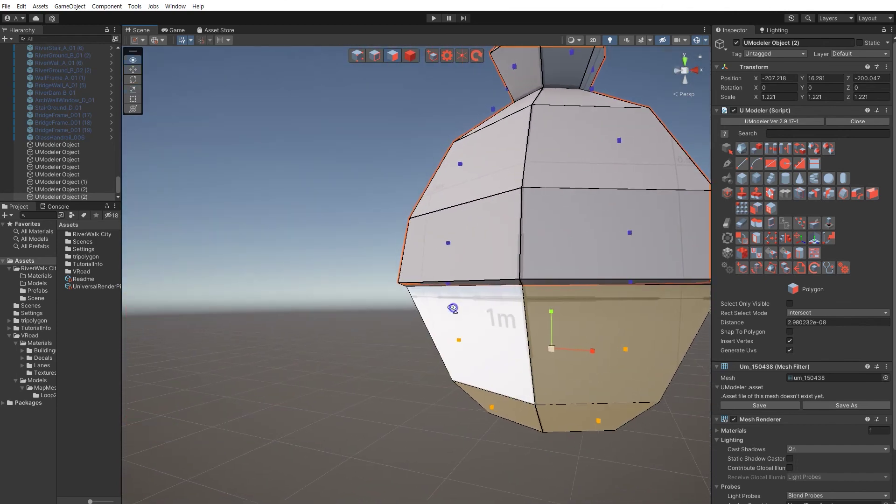
{"action": "right_click_drag", "start_coordinate": [452, 308], "coordinate": [470, 333], "text": "alt"}
{"action": "left_click", "coordinate": [522, 405]}
{"action": "key", "text": "w"}
{"action": "key", "text": "s"}
{"action": "key", "text": "w"}
{"action": "key", "text": "Escape"}
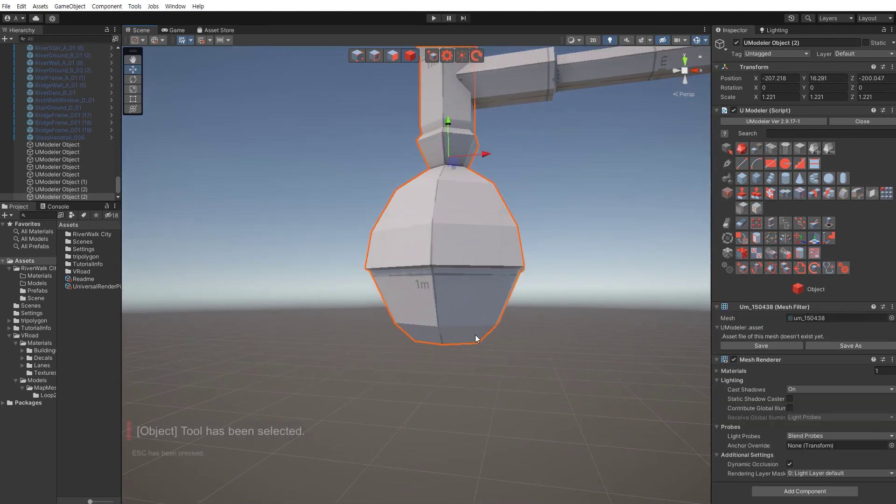
Rescale the whole lamp piece uniformly to about 1.081 and align it with the arm's end at X -207.143, Y 16.691, Z -200.045.
{"action": "scroll", "coordinate": [473, 336], "scroll_direction": "down", "scroll_amount": 4}
{"action": "key", "text": "r"}
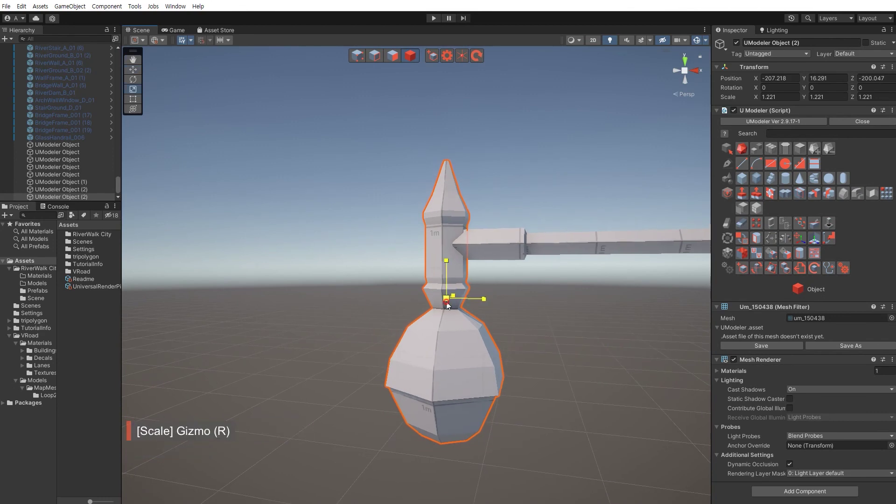
{"action": "left_click_drag", "start_coordinate": [446, 301], "coordinate": [447, 245]}
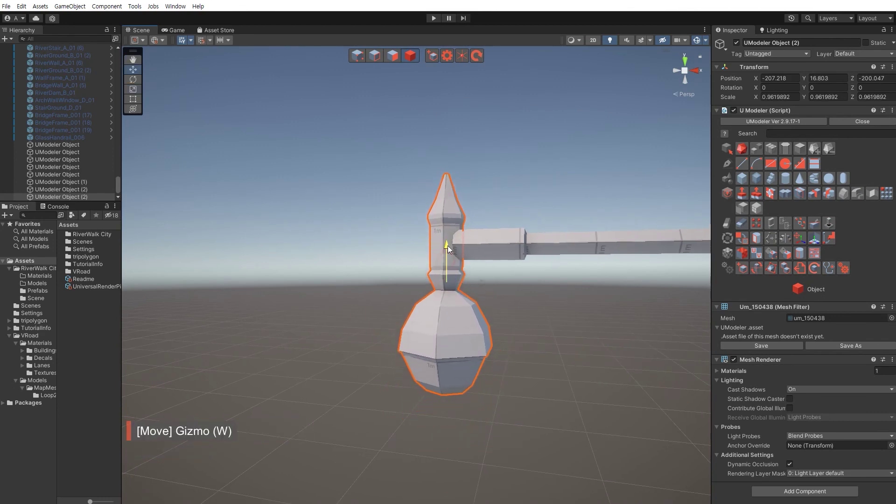
{"action": "key", "text": "d"}
{"action": "right_click_drag", "start_coordinate": [511, 260], "coordinate": [463, 255]}
{"action": "key", "text": "w"}
{"action": "left_click_drag", "start_coordinate": [463, 256], "coordinate": [398, 348], "text": "alt"}
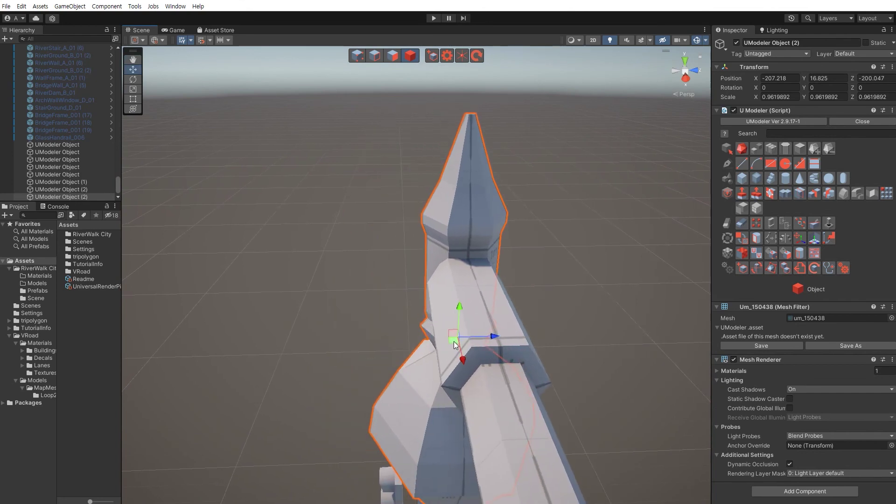
{"action": "left_click_drag", "start_coordinate": [453, 343], "coordinate": [436, 326]}
{"action": "key", "text": "r"}
{"action": "key", "text": "w"}
{"action": "scroll", "coordinate": [371, 337], "scroll_direction": "down", "scroll_amount": 3}
{"action": "left_click", "coordinate": [435, 326]}
{"action": "right_click_drag", "start_coordinate": [436, 326], "coordinate": [381, 298]}
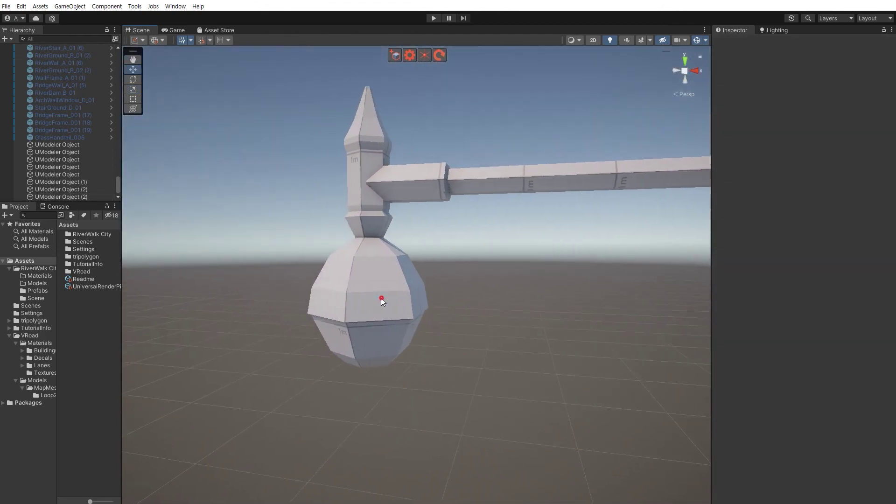
Stretch the lamp globe vertically by scaling its vertices into a taller, elongated shape.
{"action": "left_click", "coordinate": [381, 298]}
{"action": "mouse_move", "coordinate": [381, 298]}
{"action": "left_mouse_down", "text": "alt"}
{"action": "mouse_move", "coordinate": [380, 313]}
{"action": "mouse_move", "coordinate": [394, 302]}
{"action": "left_mouse_up", "text": "alt"}
{"action": "key", "text": "shift+1"}
{"action": "middle_click_drag", "start_coordinate": [394, 302], "coordinate": [439, 322]}
{"action": "left_click_drag", "start_coordinate": [522, 390], "coordinate": [230, 239]}
{"action": "key", "text": "r"}
{"action": "left_click_drag", "start_coordinate": [391, 264], "coordinate": [389, 282]}
{"action": "key", "text": "w"}
{"action": "left_click", "coordinate": [505, 318]}
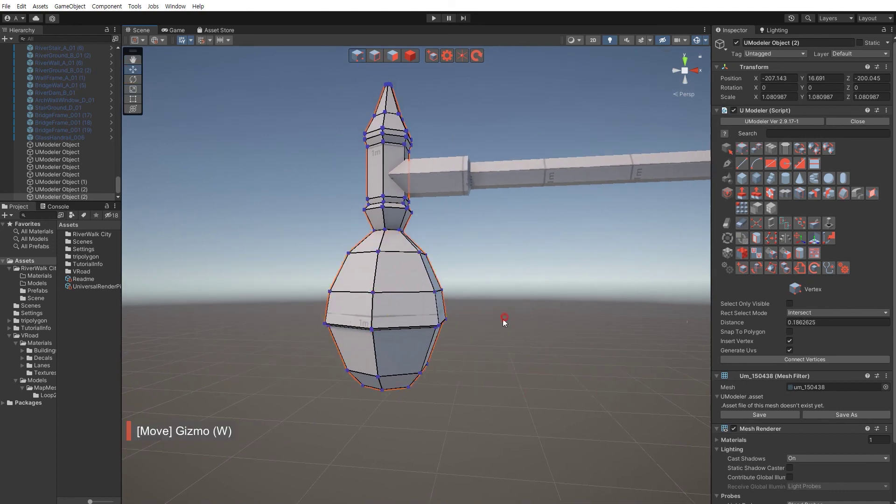
{"action": "key", "text": "s"}
{"action": "right_click_drag", "start_coordinate": [503, 320], "coordinate": [428, 343]}
{"action": "key", "text": "shift+4"}
{"action": "left_click", "coordinate": [433, 350]}
Insert an edge loop around the lamp globe's lower half, between the ledge and the bottom ring.
{"action": "key", "text": "q"}
{"action": "key", "text": "w"}
{"action": "key", "text": "e"}
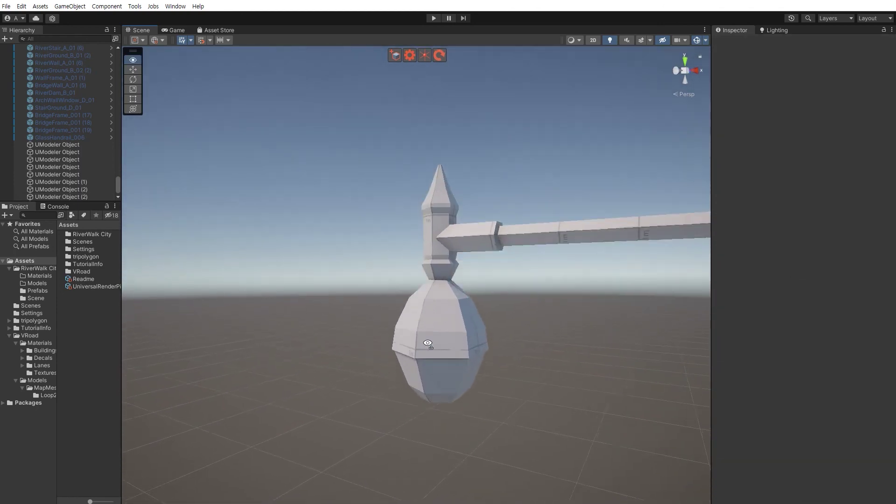
{"action": "scroll", "coordinate": [427, 343], "scroll_direction": "up", "scroll_amount": 3}
{"action": "left_click", "coordinate": [420, 304]}
{"action": "scroll", "coordinate": [420, 304], "scroll_direction": "up", "scroll_amount": 3}
{"action": "key", "text": "shift+3"}
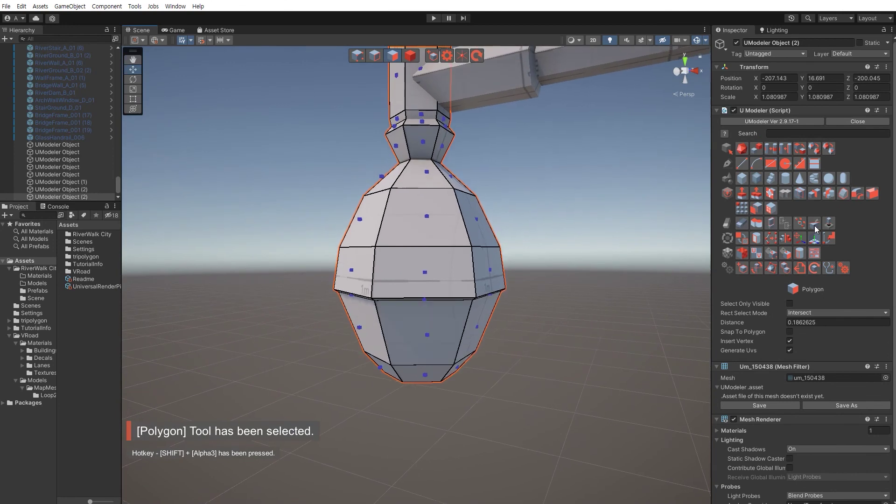
{"action": "left_click", "coordinate": [815, 193]}
{"action": "middle_click_drag", "start_coordinate": [441, 332], "coordinate": [429, 296]}
Select the edge loop around the globe's lower half and scale it slightly outward to round the profile.
{"action": "key", "text": "shift+2"}
{"action": "double_click", "coordinate": [428, 282]}
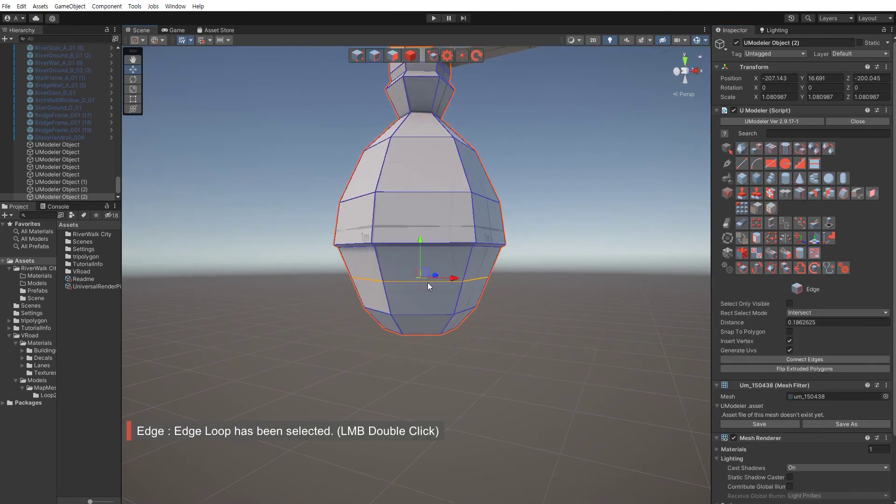
{"action": "key", "text": "r"}
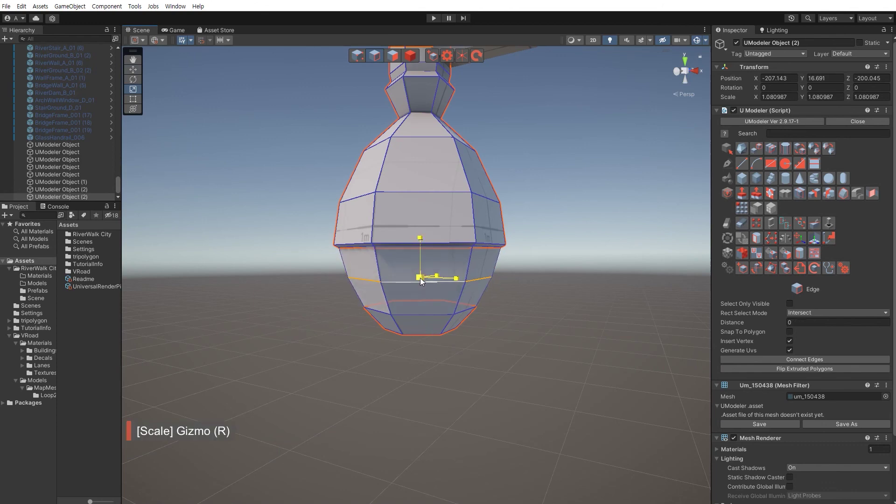
{"action": "key", "text": "w"}
{"action": "scroll", "coordinate": [506, 334], "scroll_direction": "up", "scroll_amount": 5}
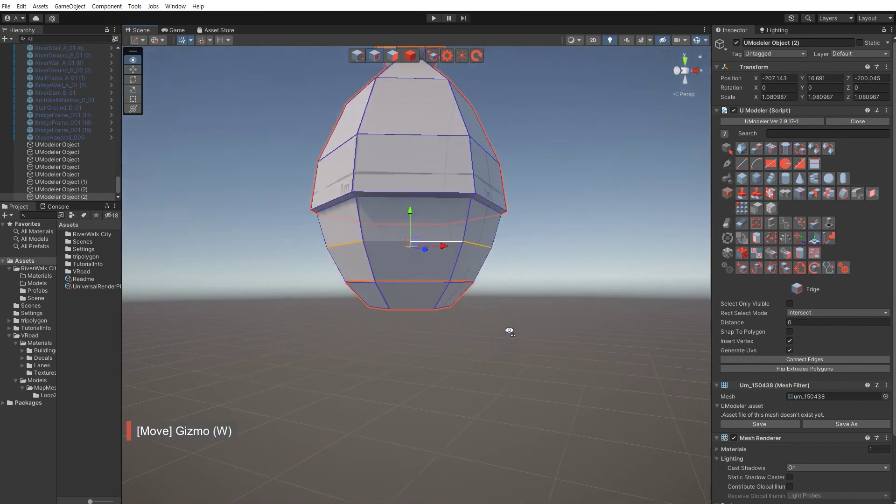
{"action": "right_click_drag", "start_coordinate": [460, 354], "coordinate": [444, 334]}
{"action": "left_click_drag", "start_coordinate": [444, 334], "coordinate": [488, 370], "text": "alt"}
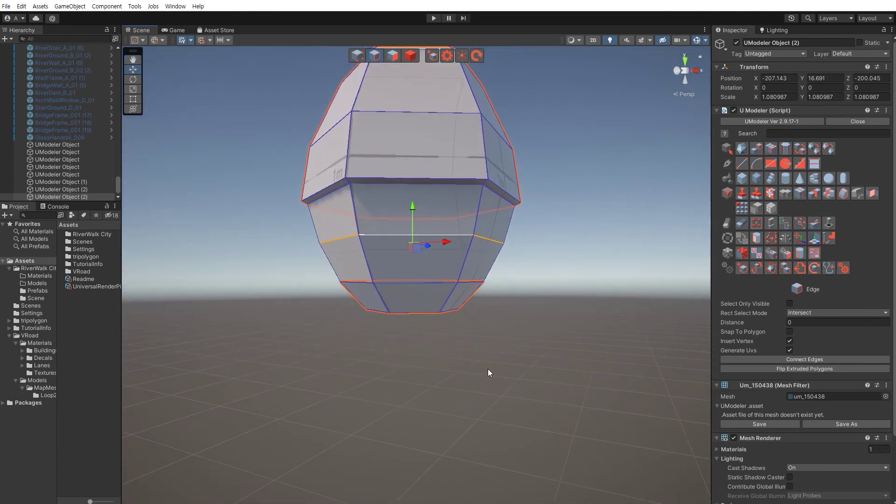
{"action": "key", "text": "Escape"}
{"action": "left_click", "coordinate": [488, 370]}
Assign all polygons of the globe below the ledge to a new smoothing group.
{"action": "right_click_drag", "start_coordinate": [444, 296], "coordinate": [446, 310]}
{"action": "left_click", "coordinate": [420, 253]}
{"action": "right_click_drag", "start_coordinate": [421, 253], "coordinate": [424, 279]}
{"action": "scroll", "coordinate": [424, 279], "scroll_direction": "down", "scroll_amount": 3}
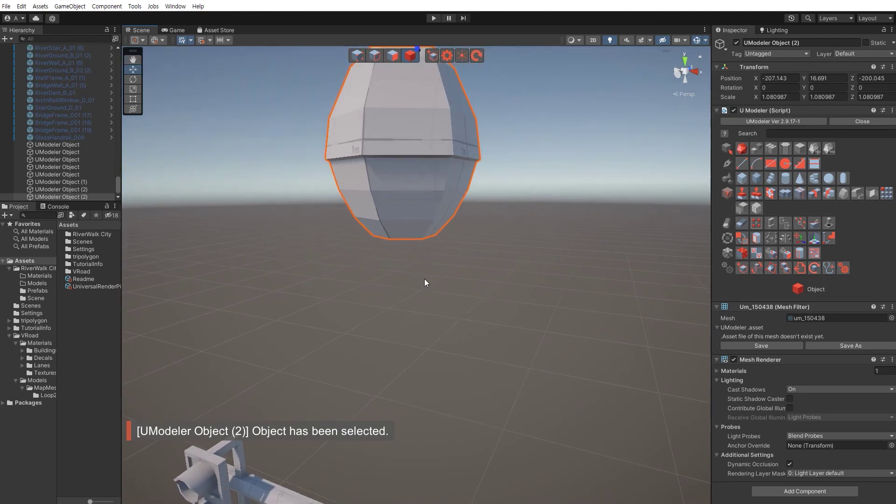
{"action": "key", "text": "shift+3"}
{"action": "left_click_drag", "start_coordinate": [515, 301], "coordinate": [325, 182]}
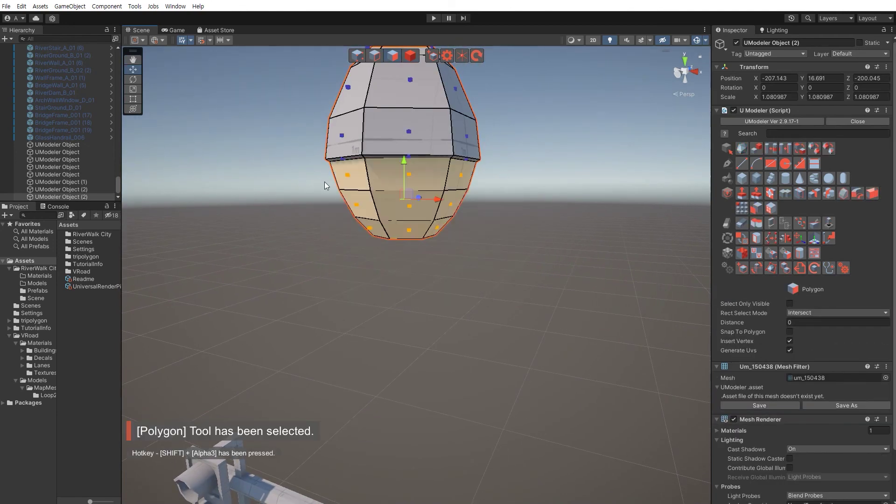
{"action": "left_click", "coordinate": [799, 254]}
{"action": "left_click", "coordinate": [792, 346]}
Assign the globe's upper polygons above the ledge to a second smoothing group and deselect the lamp.
{"action": "left_click_drag", "start_coordinate": [541, 329], "coordinate": [504, 275], "text": "alt"}
{"action": "left_click_drag", "start_coordinate": [325, 205], "coordinate": [531, 265]}
{"action": "left_click", "coordinate": [805, 346]}
{"action": "left_click", "coordinate": [584, 358]}
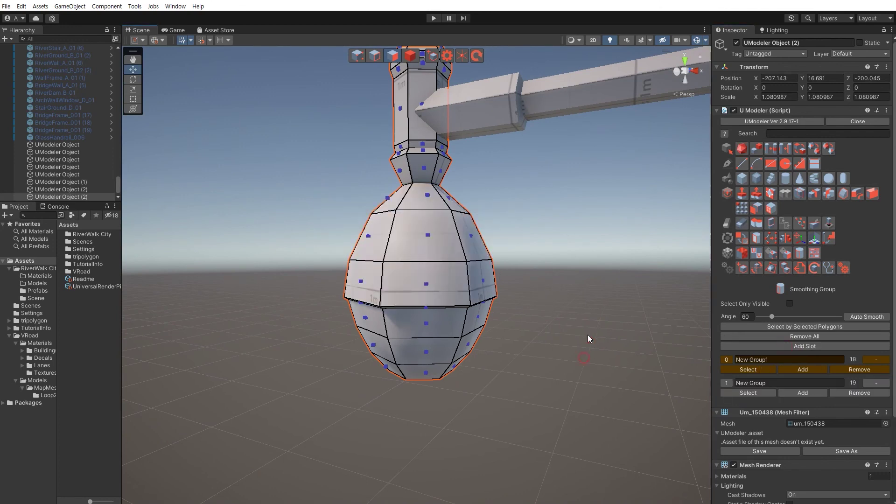
{"action": "scroll", "coordinate": [587, 335], "scroll_direction": "down", "scroll_amount": 8}
{"action": "key", "text": "Escape"}
{"action": "left_click", "coordinate": [526, 337]}
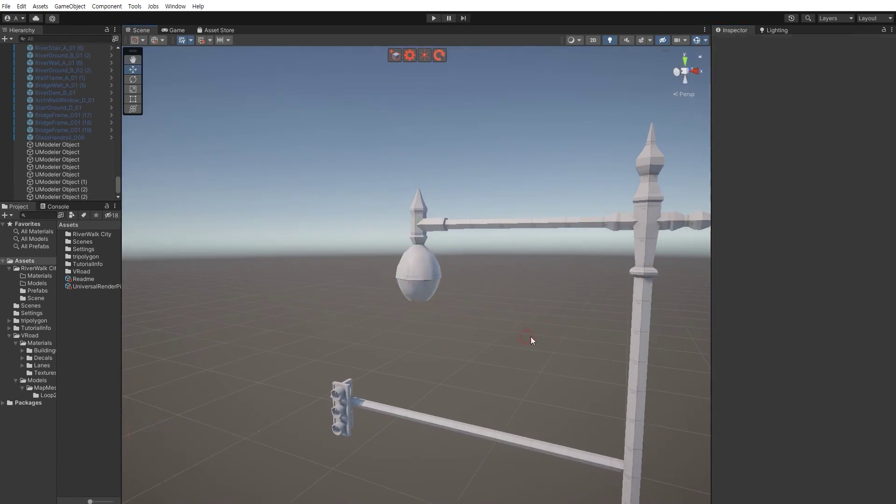
{"action": "left_click_drag", "start_coordinate": [531, 336], "coordinate": [564, 326], "text": "alt"}
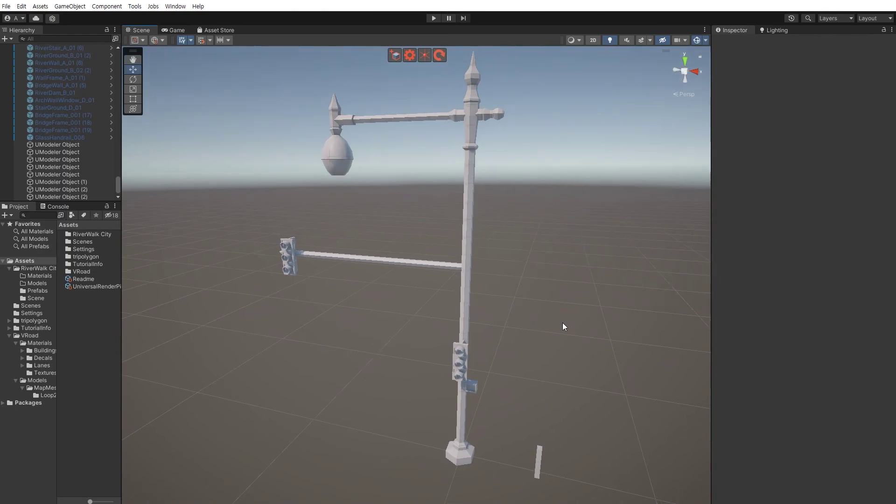